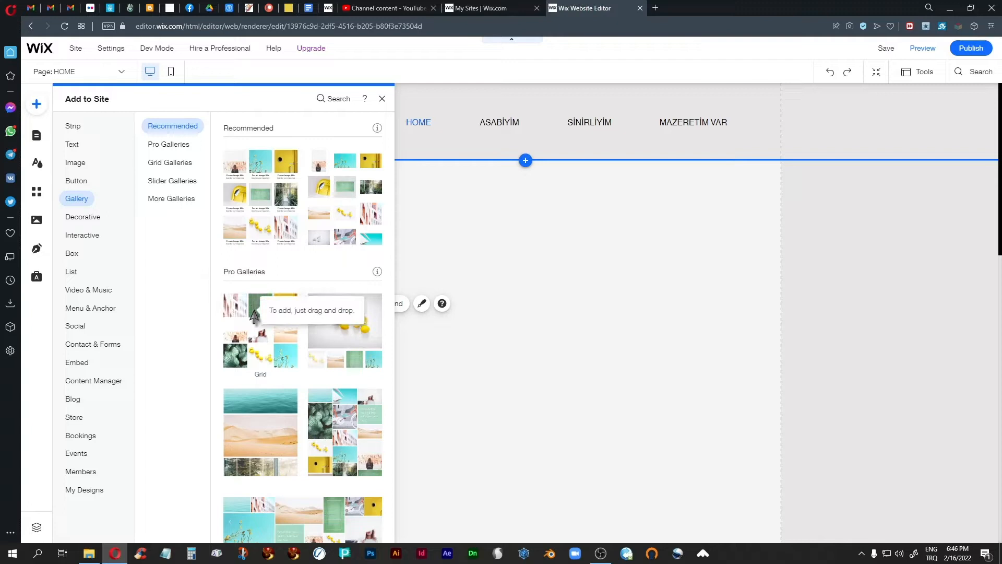
# Add the Grid Pro Gallery to the HOME page and look over its sample images in the media organizer
pyautogui.click(254, 316)
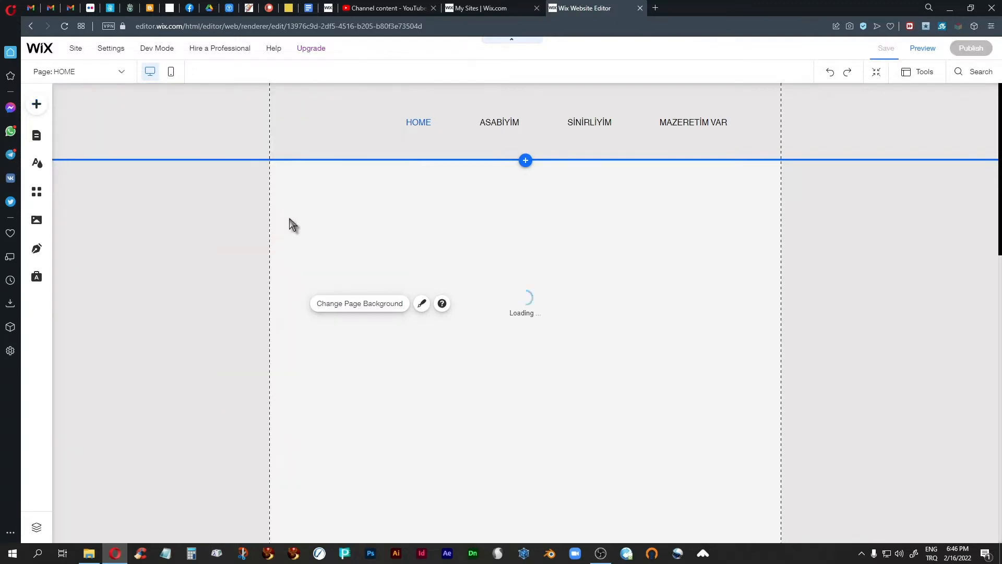
pyautogui.click(529, 232)
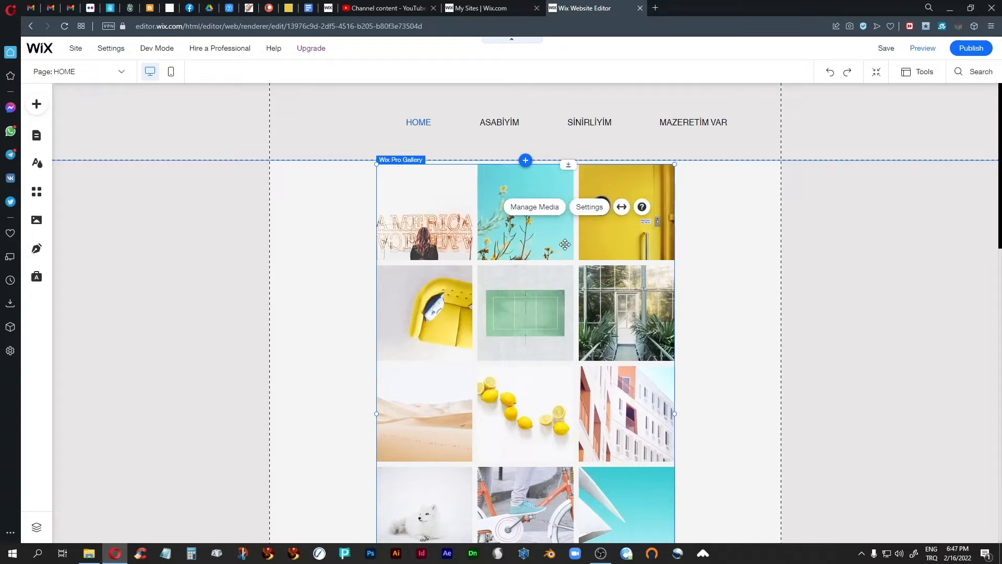
pyautogui.click(546, 211)
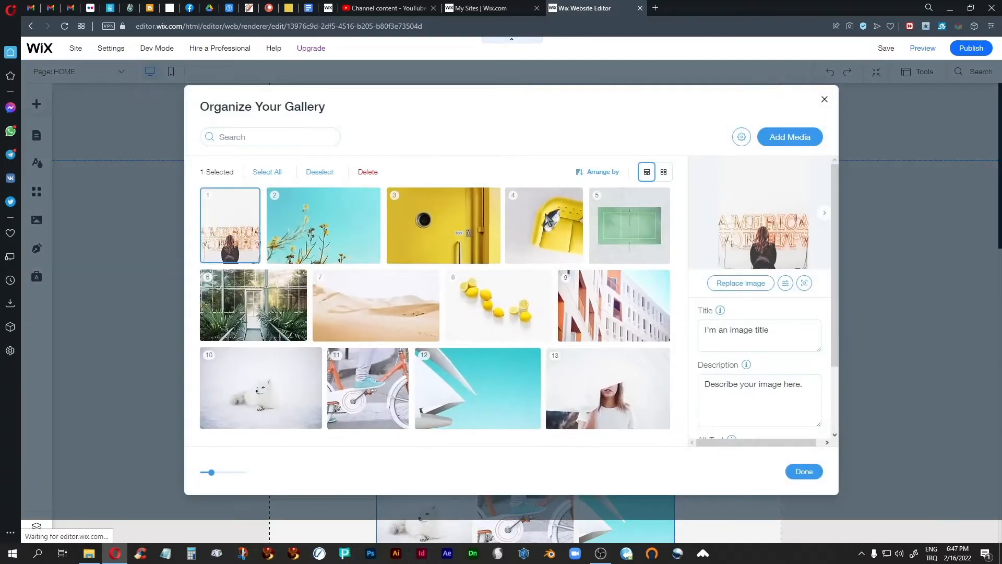
pyautogui.click(825, 100)
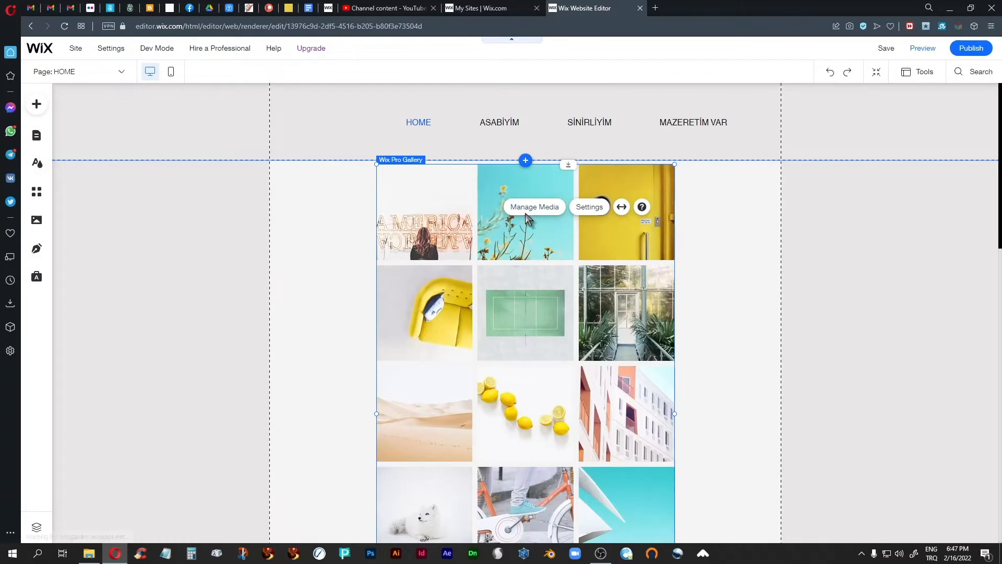
# Delete all the sample images from the gallery's media
pyautogui.click(527, 213)
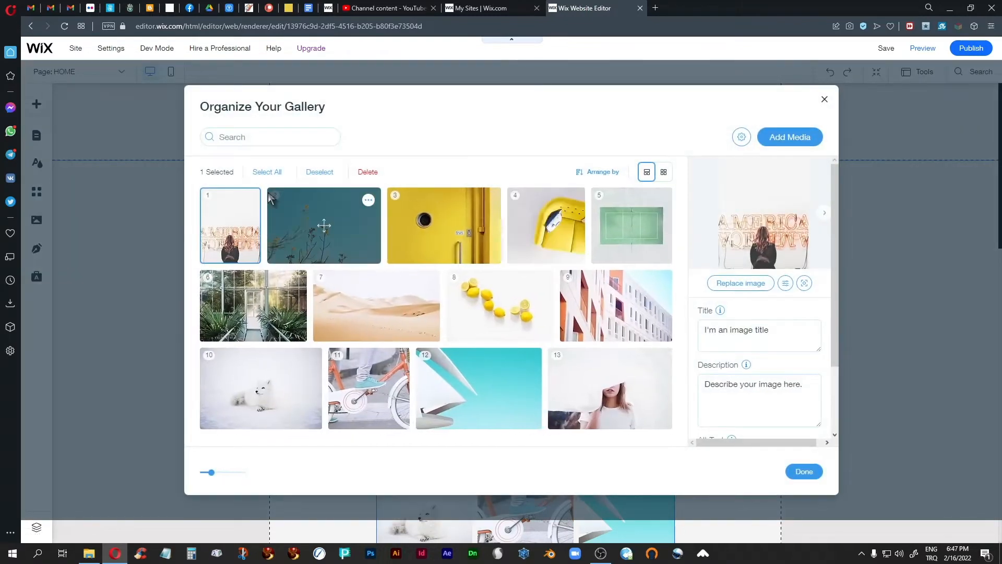
pyautogui.click(265, 172)
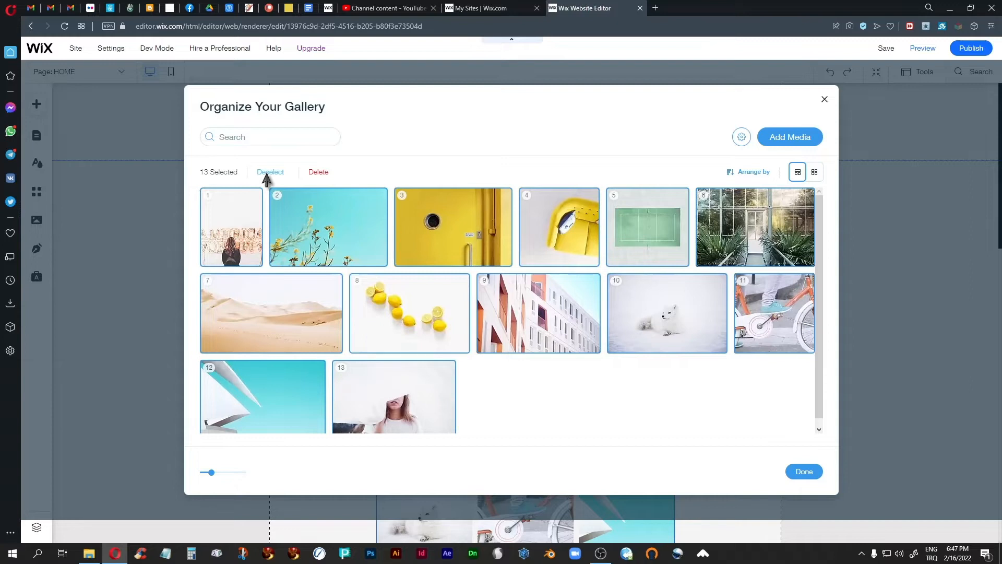
pyautogui.click(318, 173)
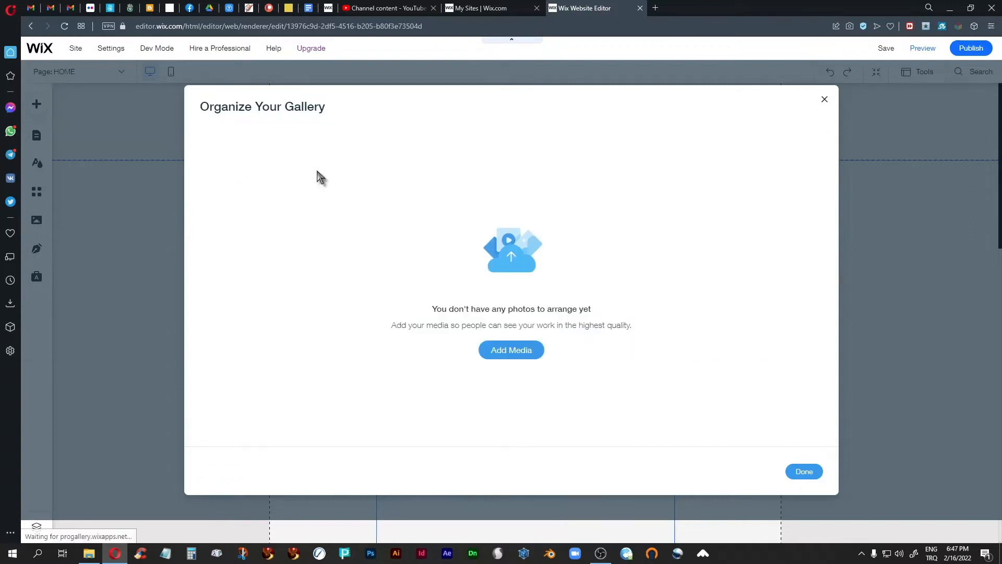
# Add six images from the cats folder to the gallery: pexels-photo-208984, pacto-visual, pexels-just-a-couple, cat-black-back, pexels-photo-730896 and closeup-shot
pyautogui.click(514, 350)
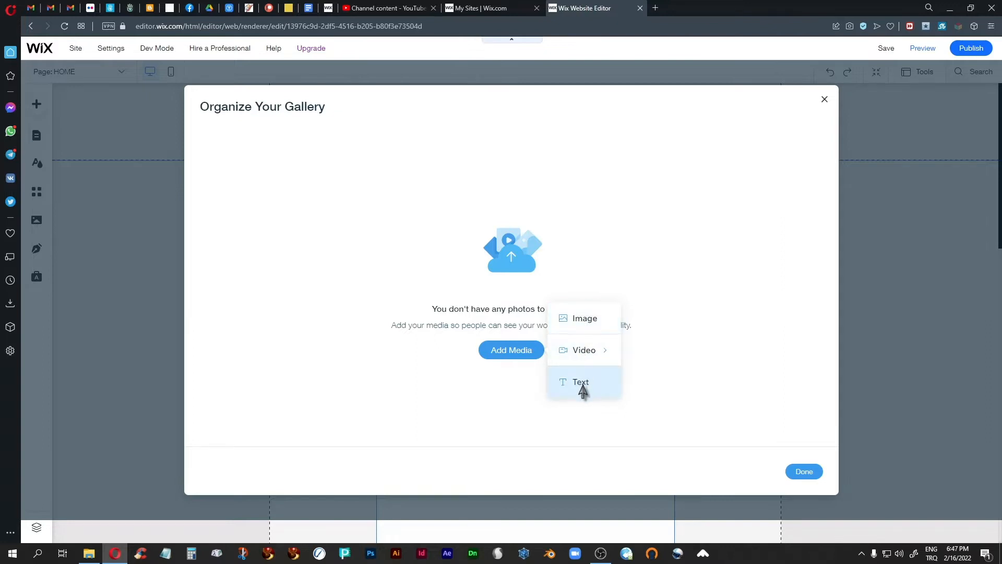
pyautogui.click(582, 319)
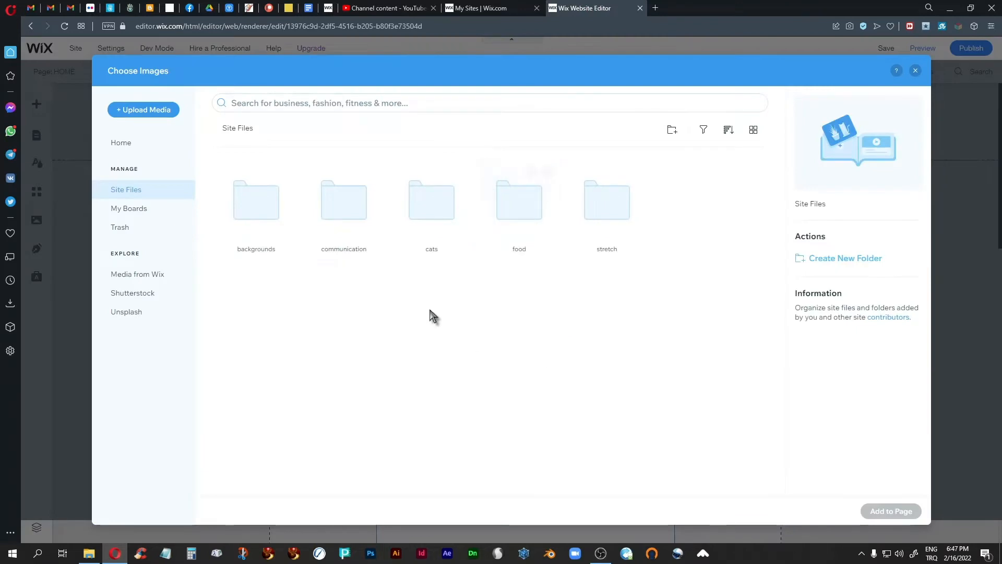
pyautogui.doubleClick(433, 203)
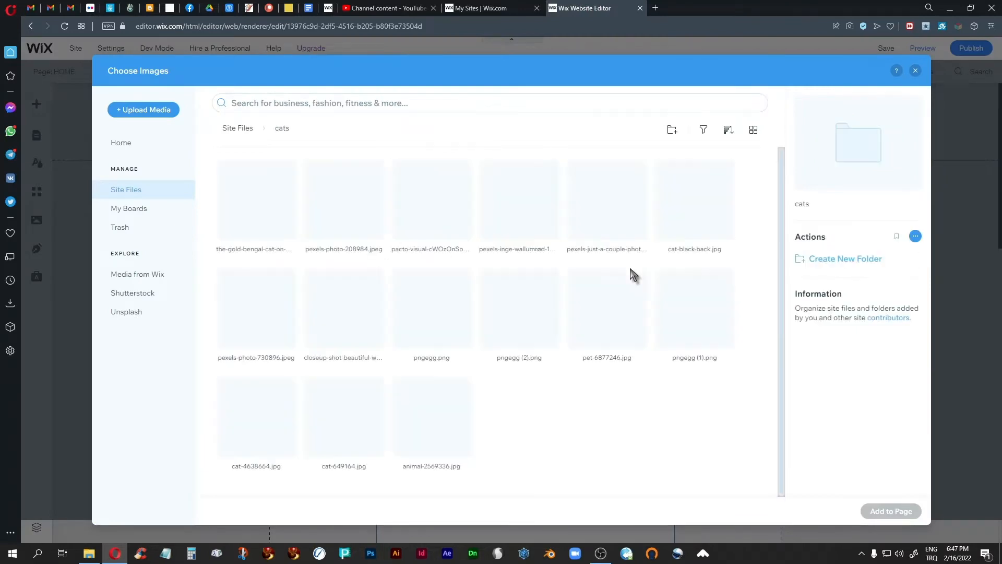
pyautogui.click(347, 207)
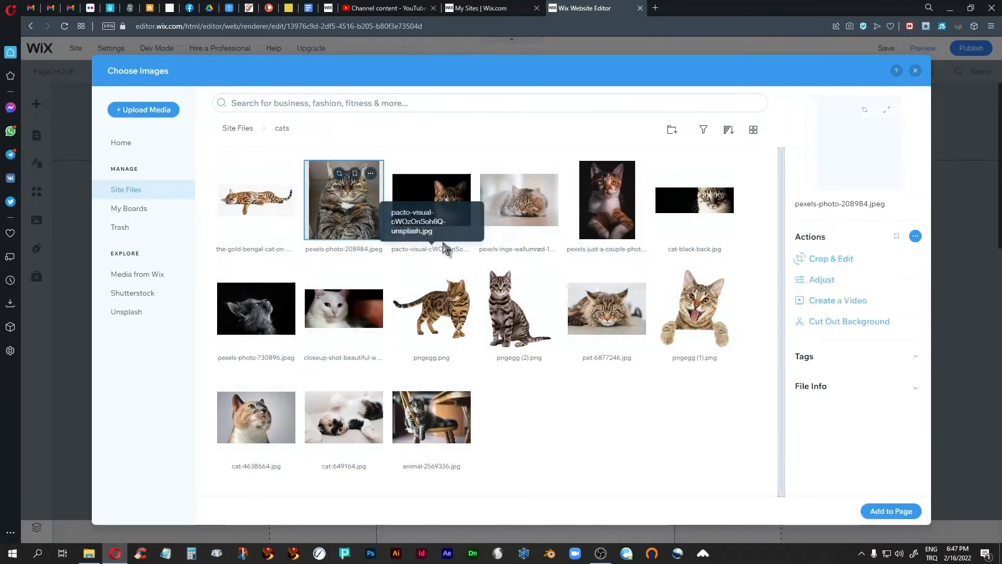
pyautogui.keyDown('ctrl'); pyautogui.click(433, 199); pyautogui.keyUp('ctrl')
pyautogui.keyDown('ctrl'); pyautogui.click(607, 206); pyautogui.keyUp('ctrl')
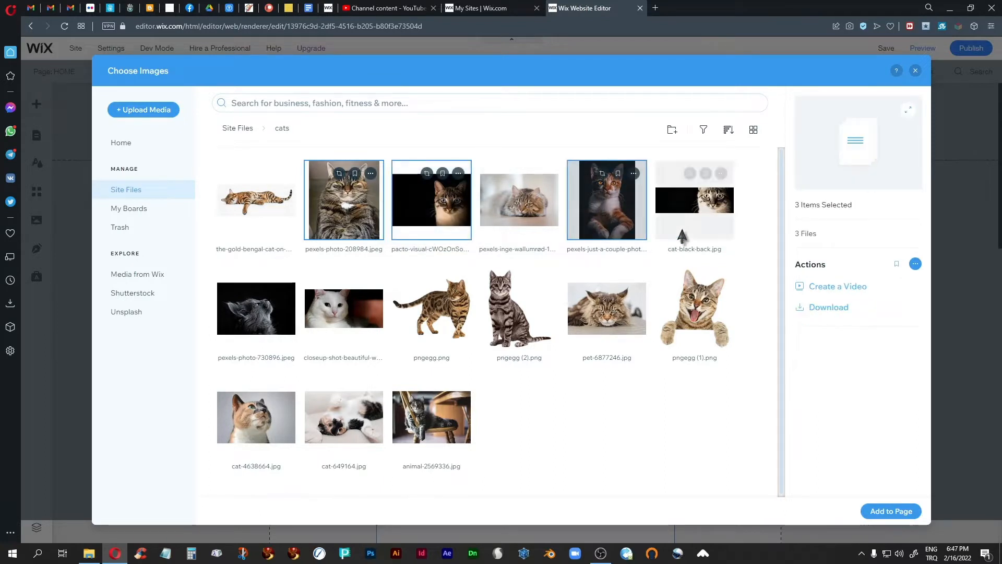
pyautogui.keyDown('ctrl'); pyautogui.click(692, 214); pyautogui.keyUp('ctrl')
pyautogui.keyDown('ctrl'); pyautogui.click(259, 305); pyautogui.keyUp('ctrl')
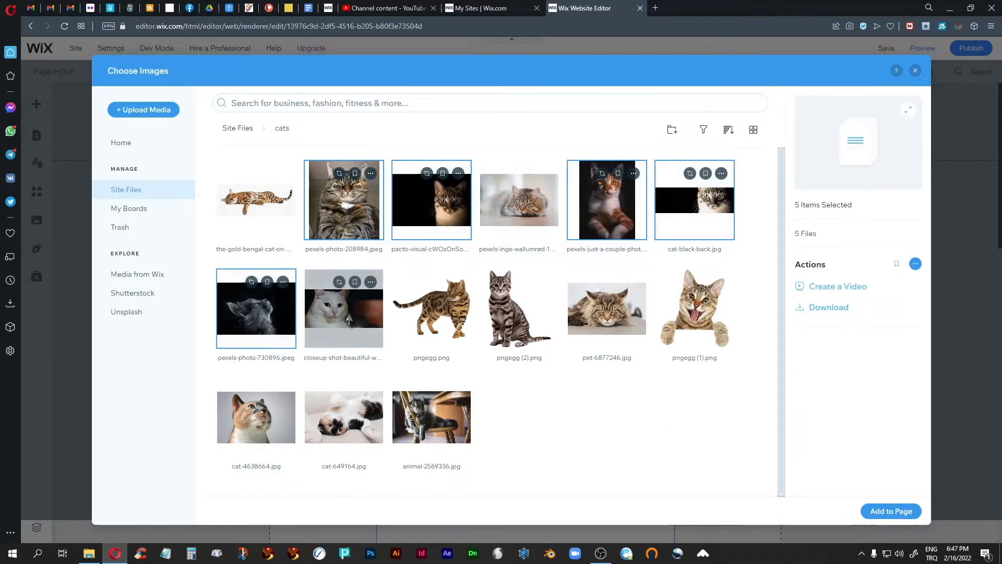
pyautogui.keyDown('ctrl'); pyautogui.click(349, 321); pyautogui.keyUp('ctrl')
pyautogui.click(891, 511)
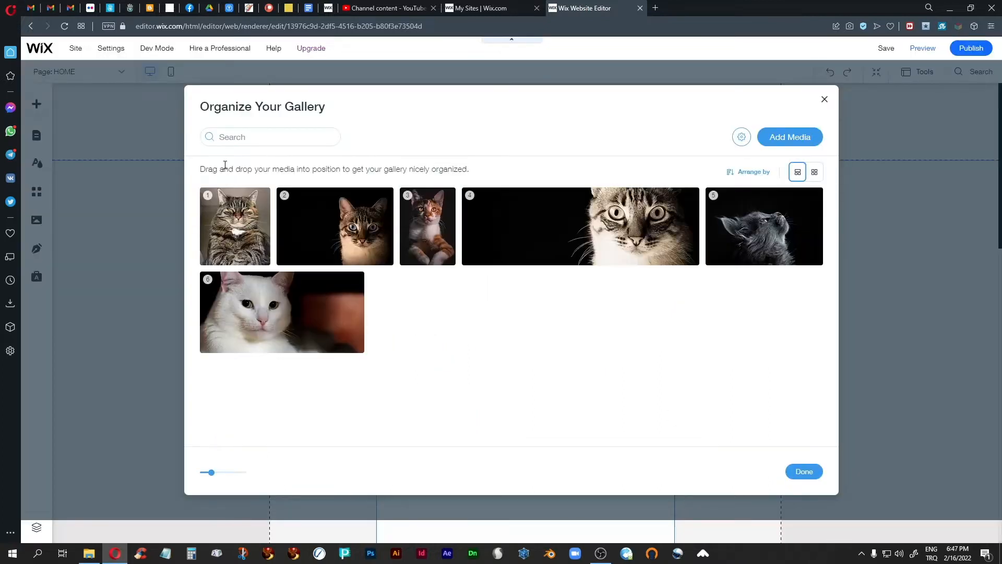
# Add seven images from the food folder to the gallery: makarna_edited, top-view-delicious-choco, selective-focus-shot, salmon-2, milk-2, fish and choco-2
pyautogui.click(778, 139)
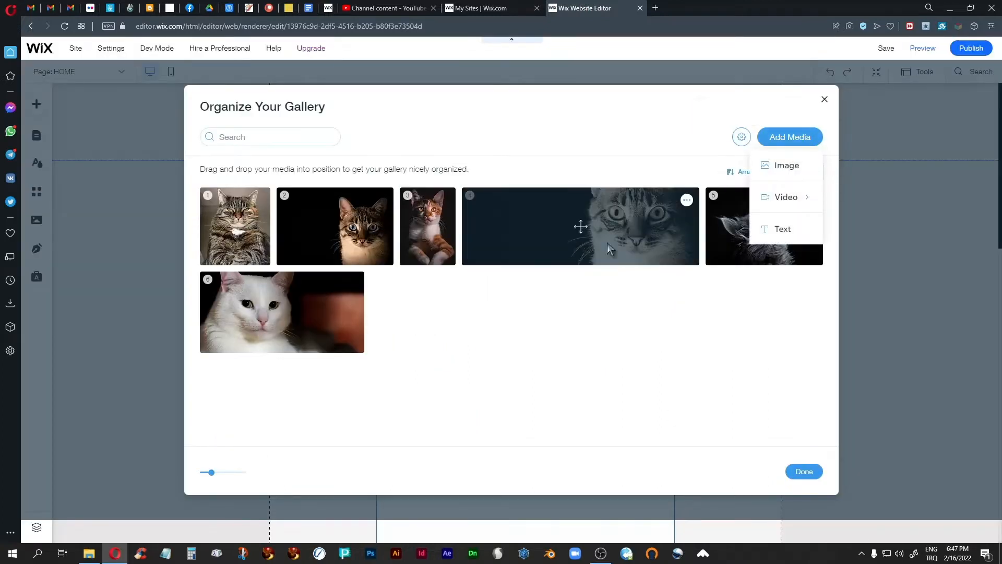
pyautogui.click(786, 166)
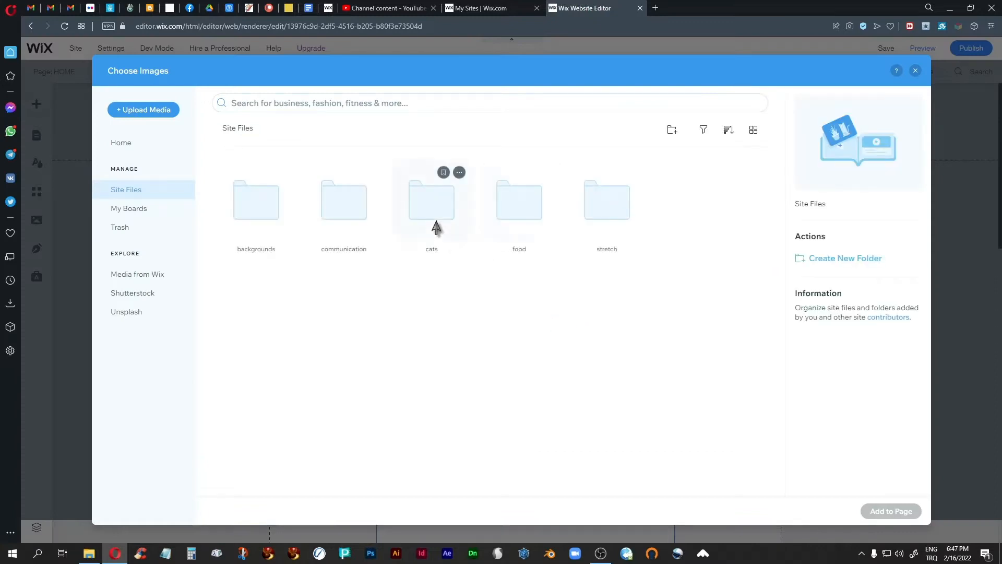
pyautogui.doubleClick(522, 206)
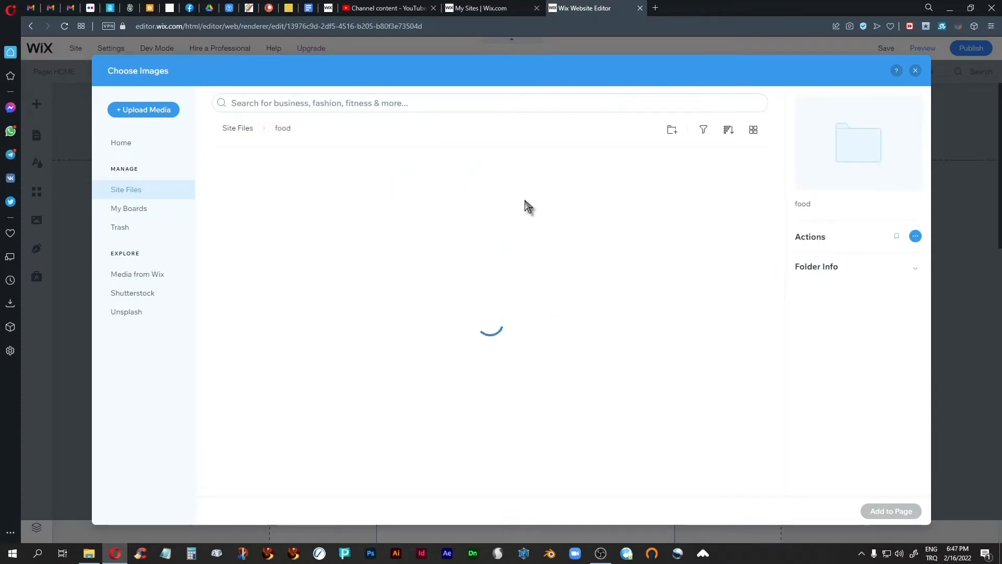
pyautogui.click(382, 229)
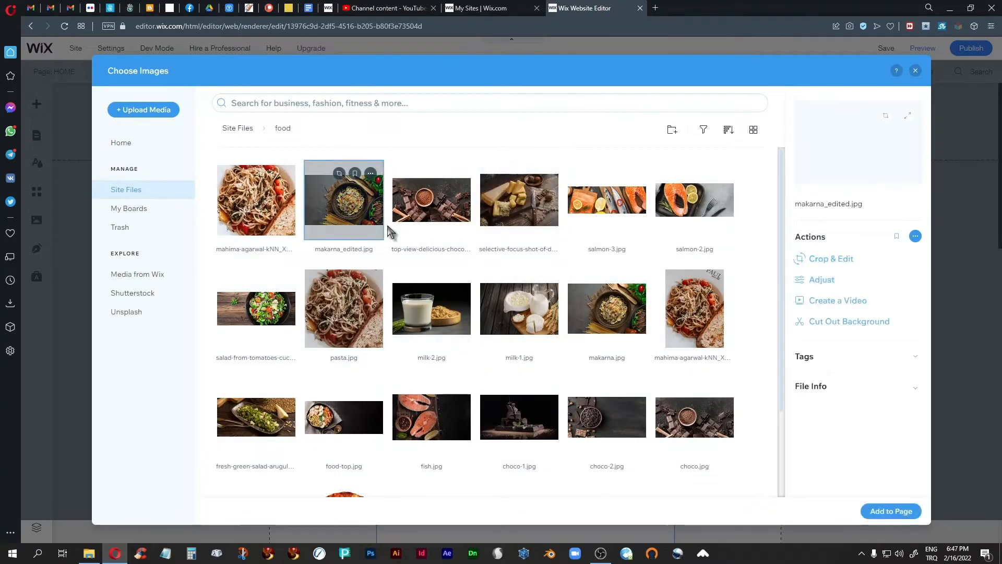
pyautogui.keyDown('ctrl'); pyautogui.click(431, 219); pyautogui.keyUp('ctrl')
pyautogui.keyDown('ctrl'); pyautogui.click(519, 219); pyautogui.keyUp('ctrl')
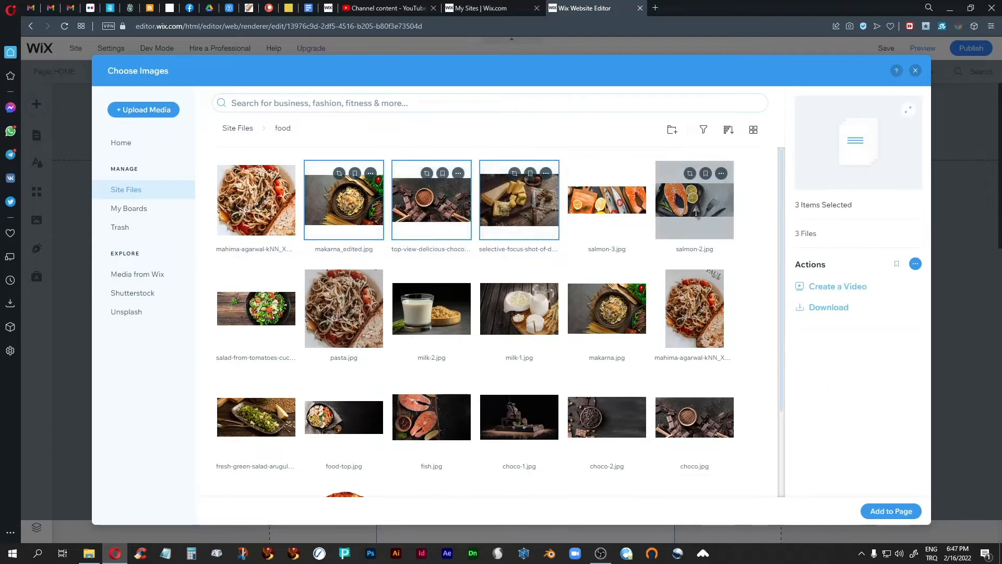
pyautogui.keyDown('ctrl'); pyautogui.click(698, 213); pyautogui.keyUp('ctrl')
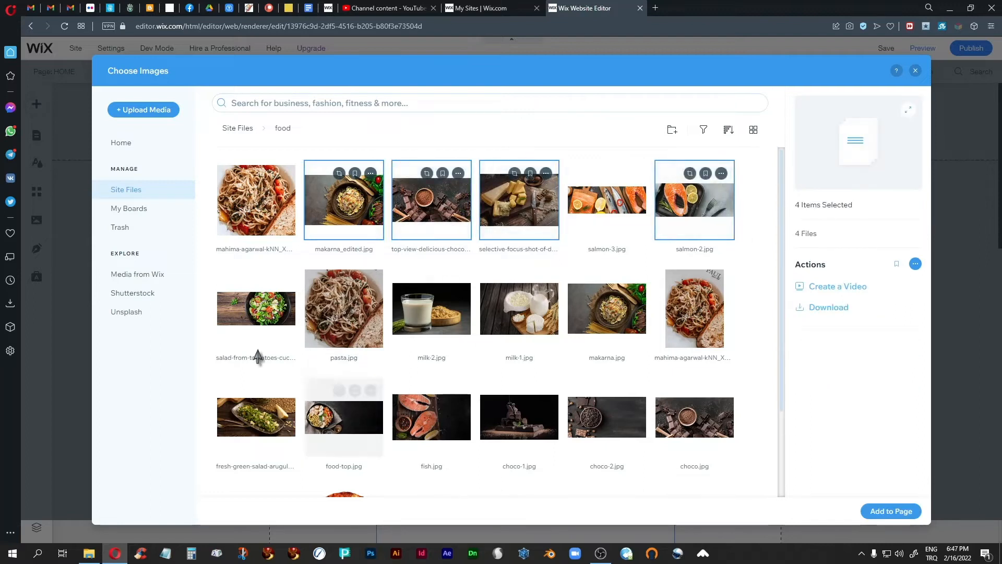
pyautogui.keyDown('ctrl'); pyautogui.click(400, 313); pyautogui.keyUp('ctrl')
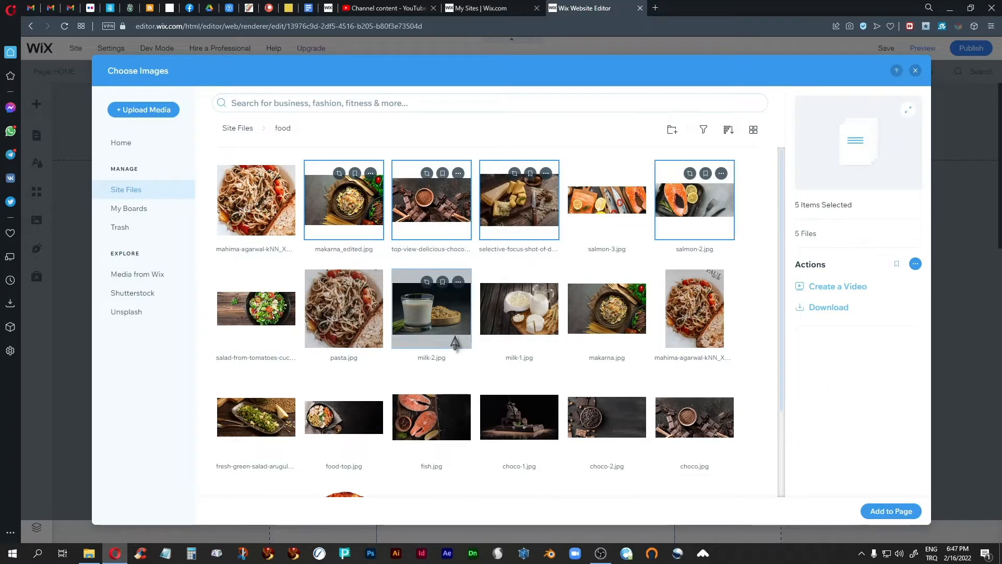
pyautogui.keyDown('ctrl'); pyautogui.click(416, 418); pyautogui.keyUp('ctrl')
pyautogui.keyDown('ctrl'); pyautogui.click(603, 424); pyautogui.keyUp('ctrl')
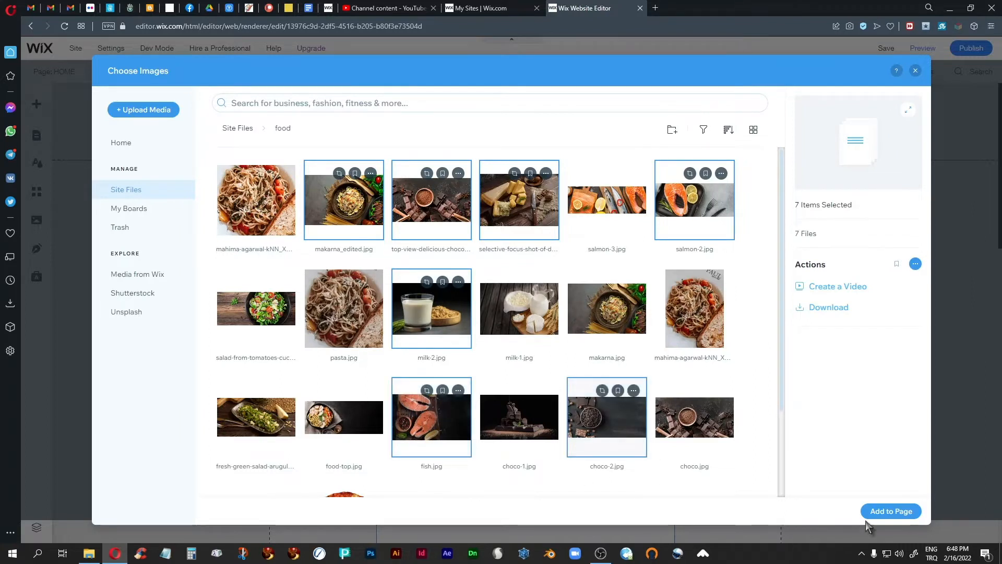
pyautogui.click(891, 511)
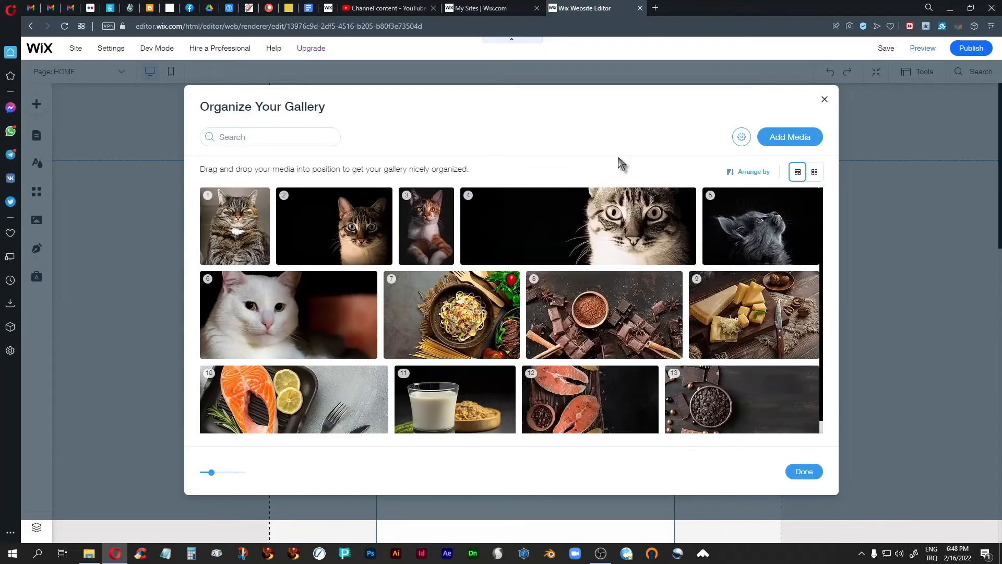
# Add four yoga images from the stretch folder to the gallery: the first, fifth, sixth and ninth files
pyautogui.click(772, 139)
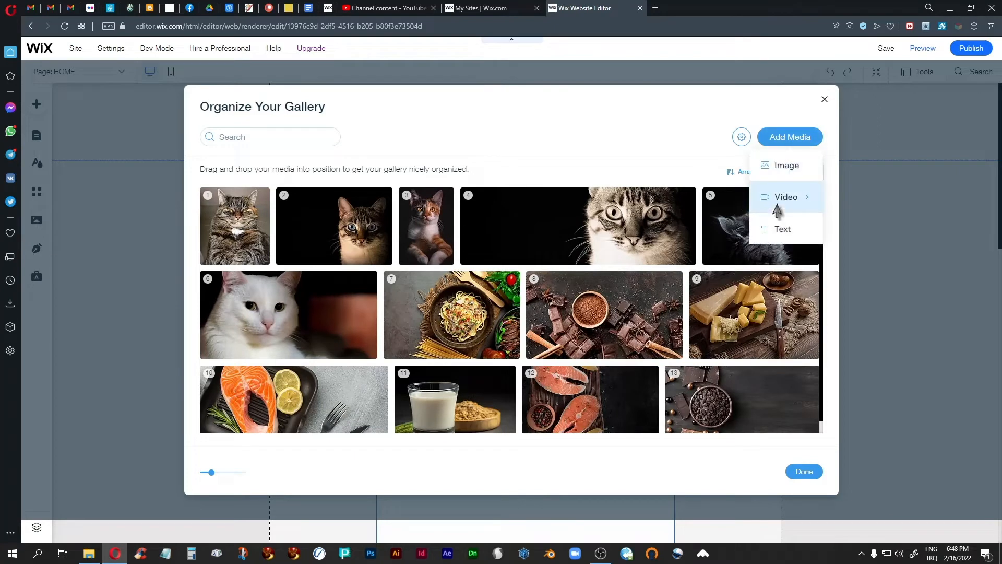
pyautogui.click(780, 168)
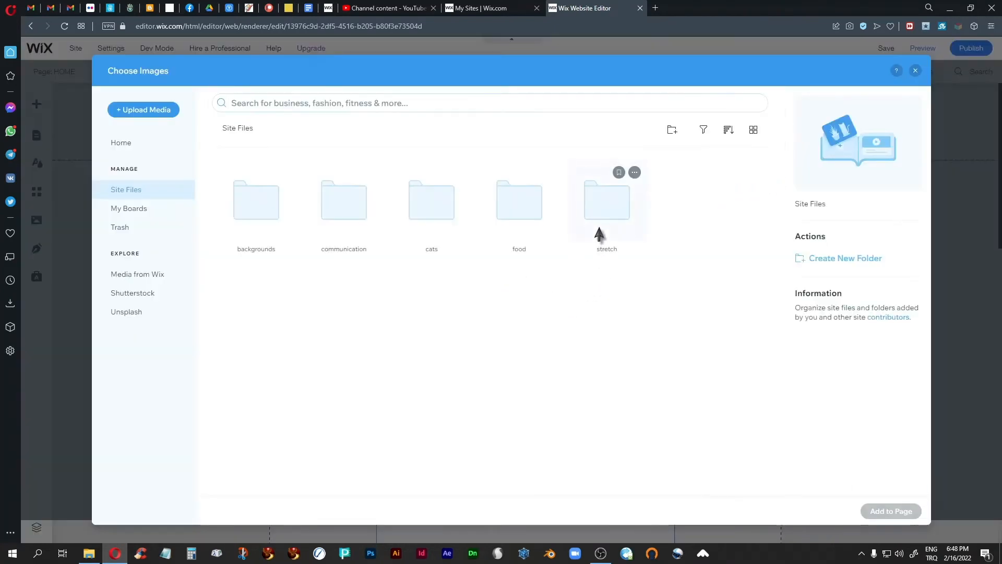
pyautogui.doubleClick(611, 216)
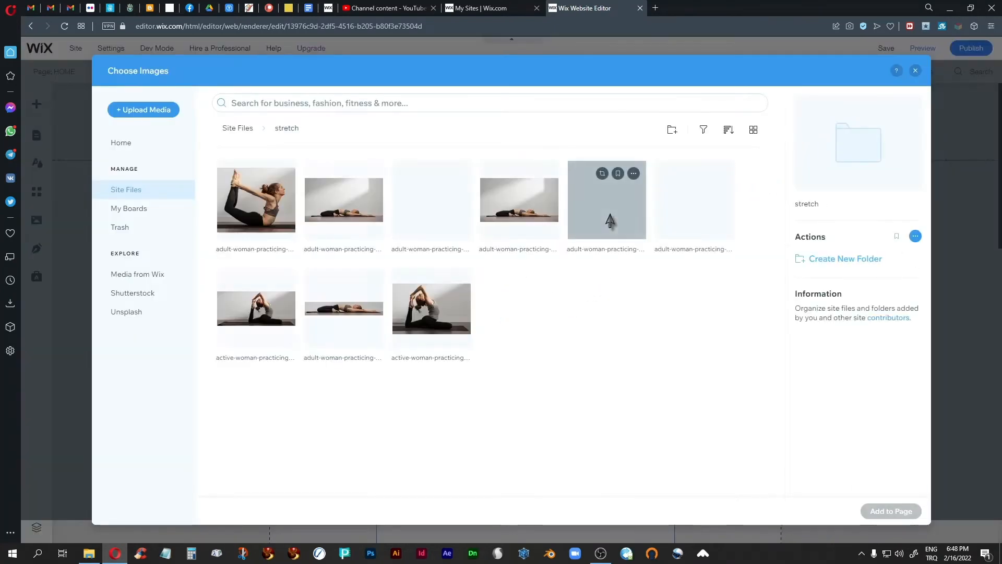
pyautogui.click(256, 200)
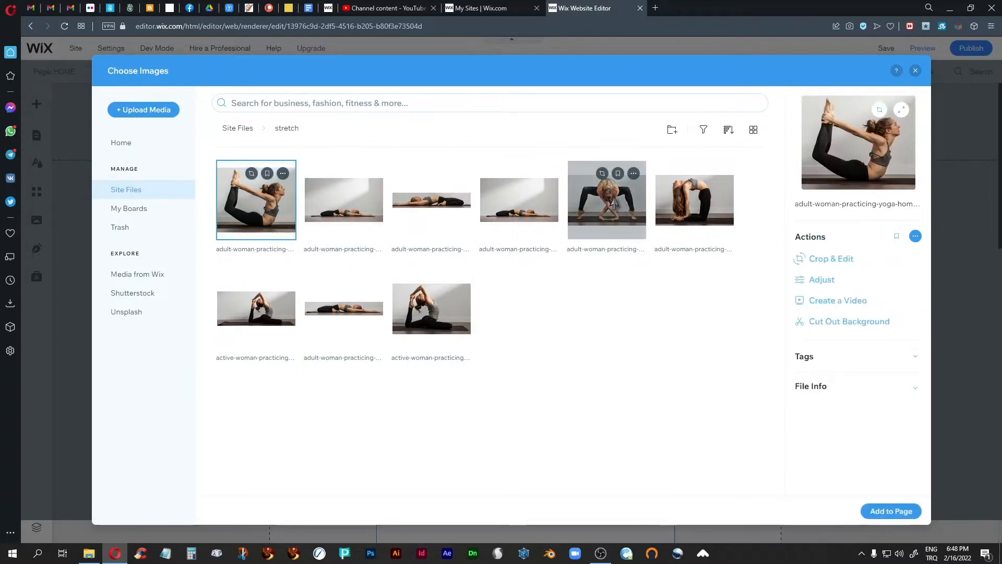
pyautogui.keyDown('ctrl'); pyautogui.click(607, 201); pyautogui.keyUp('ctrl')
pyautogui.keyDown('ctrl'); pyautogui.click(694, 201); pyautogui.keyUp('ctrl')
pyautogui.keyDown('ctrl'); pyautogui.click(441, 313); pyautogui.keyUp('ctrl')
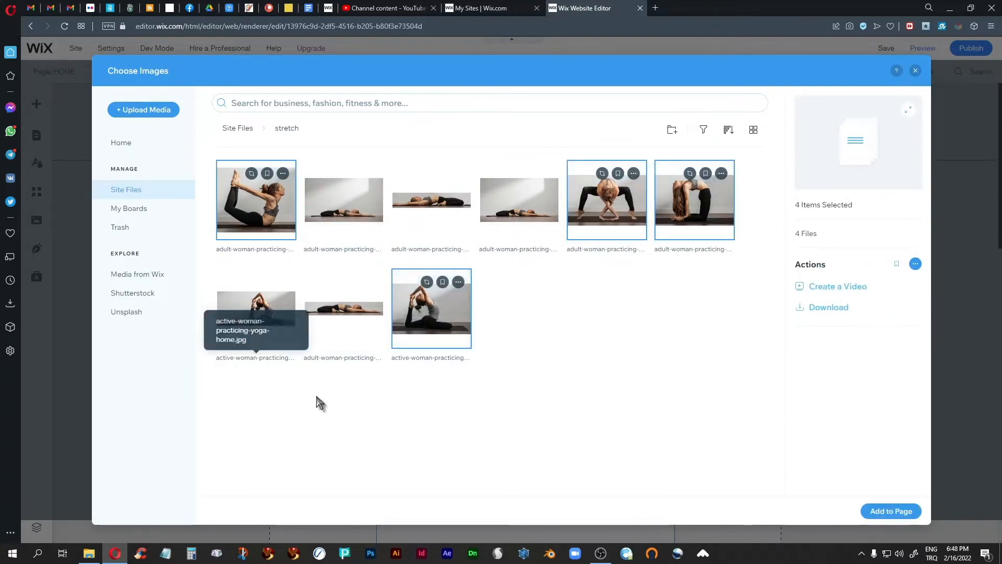
pyautogui.click(891, 511)
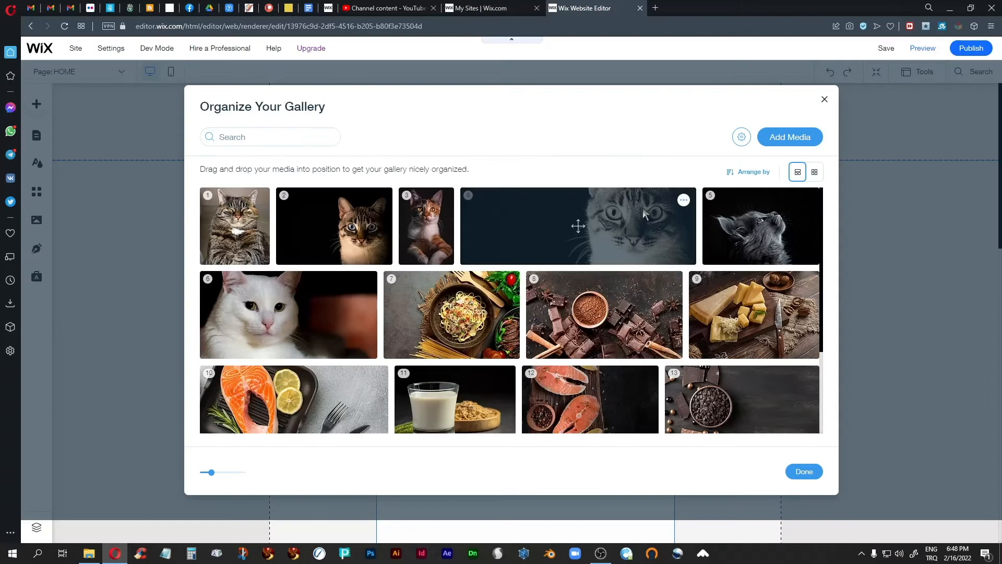
# Reorder the gallery so the cheese image is second, the pasta image fourth and the salmon-with-lemon image seventh
pyautogui.scroll(-3, 620, 267)
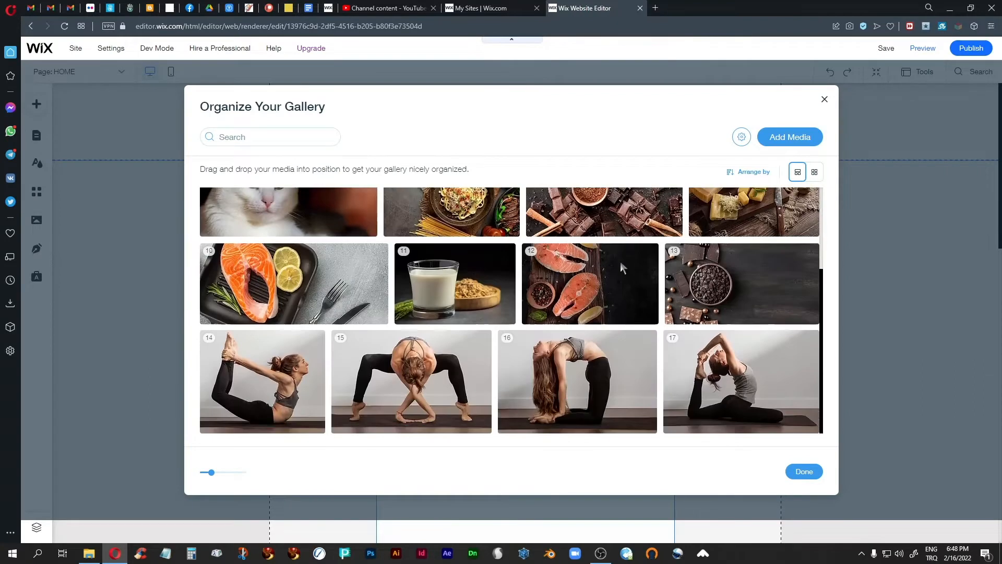
pyautogui.scroll(3, 620, 266)
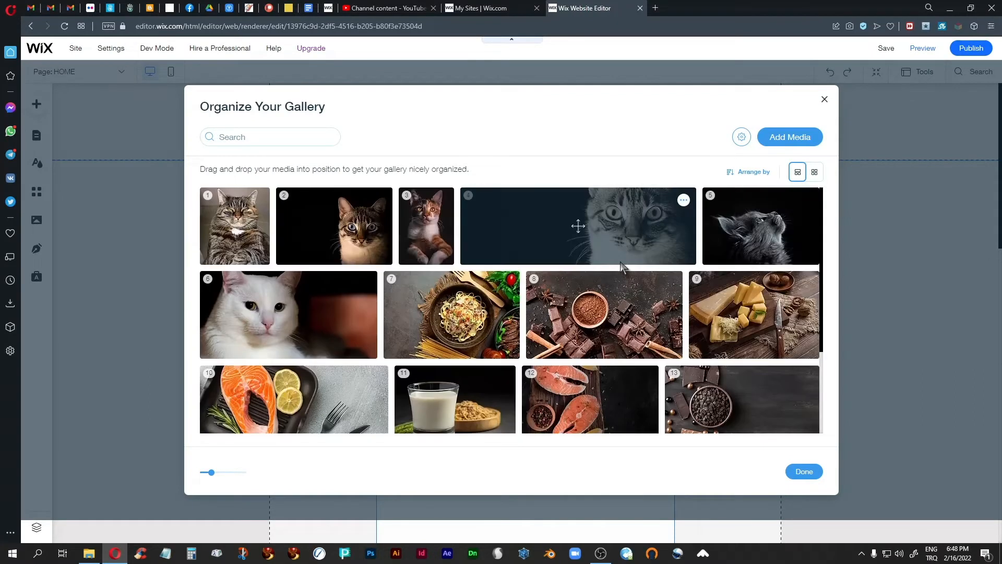
pyautogui.click(475, 326)
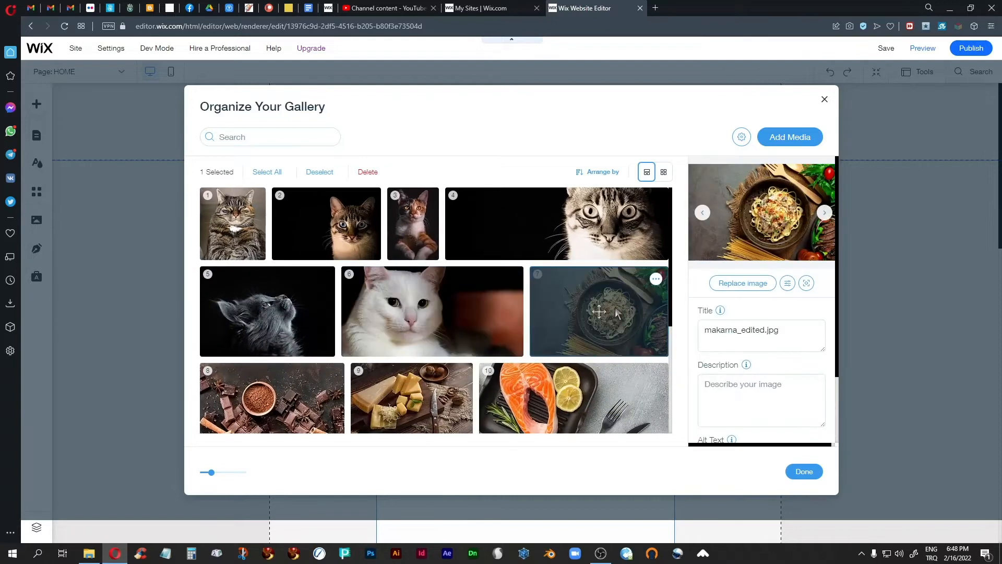
pyautogui.moveTo(440, 407); pyautogui.dragTo(329, 238)
pyautogui.moveTo(571, 406); pyautogui.dragTo(523, 334)
pyautogui.moveTo(582, 399); pyautogui.dragTo(577, 235)
# Move the chocolate image with the cocoa bowl between the grey cat and the white cat, into ninth place
pyautogui.scroll(-3, 428, 330)
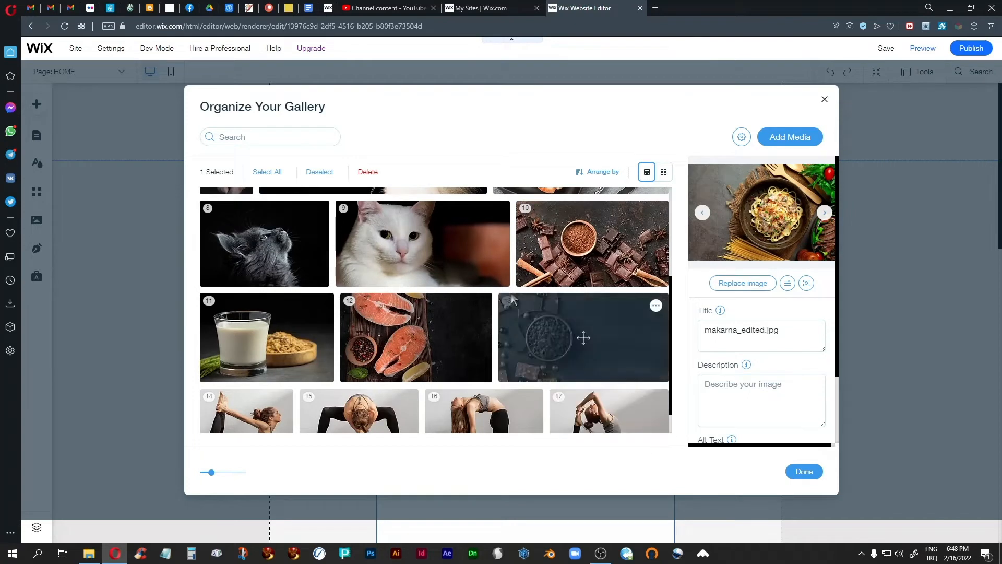
pyautogui.scroll(1, 512, 297)
pyautogui.scroll(3, 513, 297)
pyautogui.scroll(-3, 561, 345)
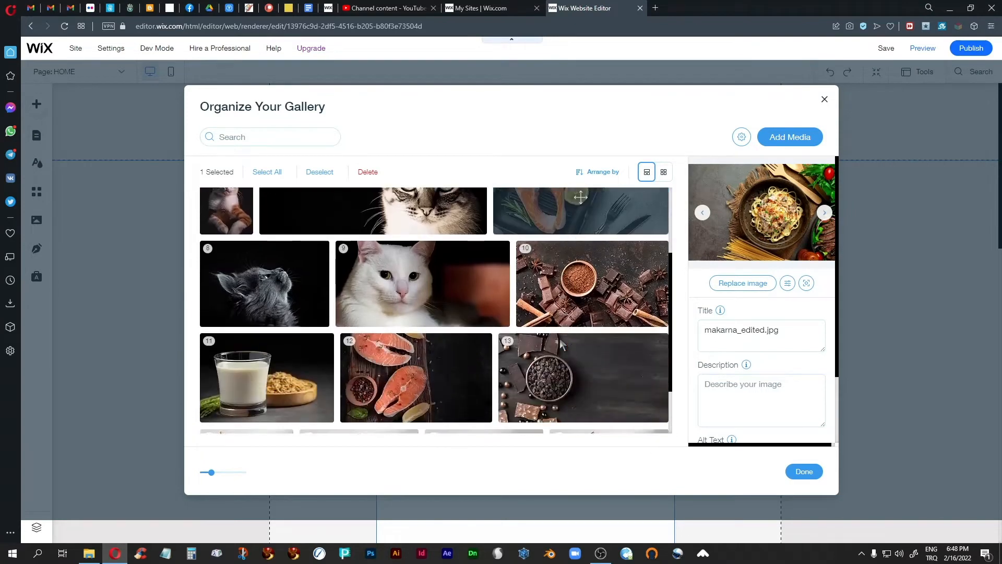
pyautogui.moveTo(614, 257); pyautogui.dragTo(389, 256)
pyautogui.scroll(3, 533, 383)
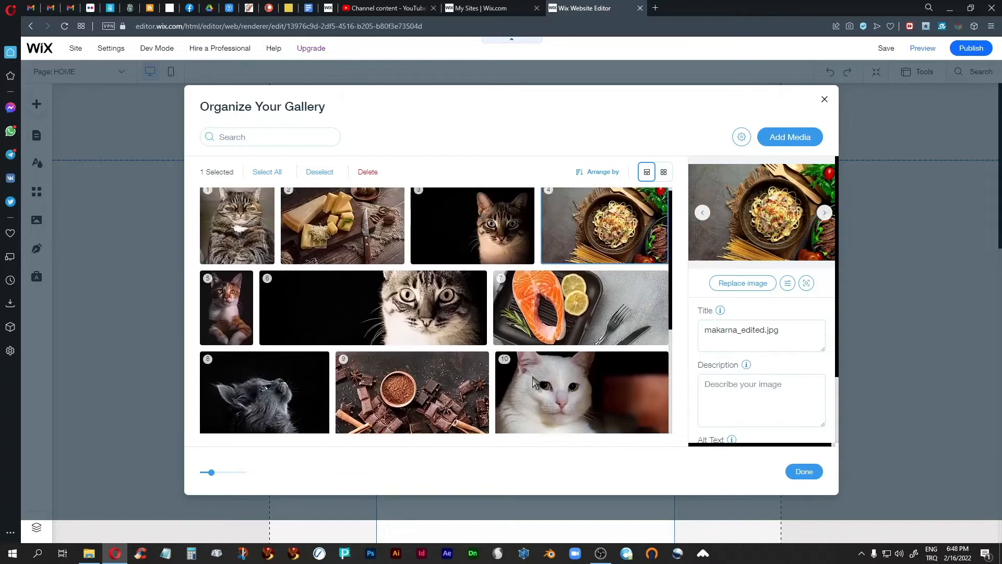
# Move the chocolate-chip bowl image into fifth place and the last yoga image between the milk and raw salmon images
pyautogui.scroll(-2, 533, 382)
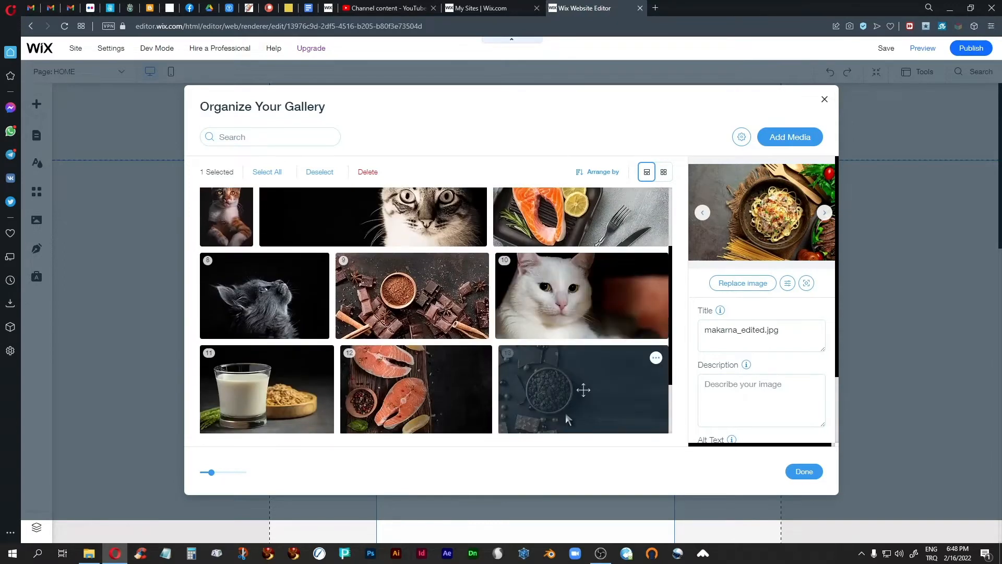
pyautogui.moveTo(583, 402); pyautogui.dragTo(293, 282)
pyautogui.scroll(1, 456, 372)
pyautogui.scroll(-3, 456, 371)
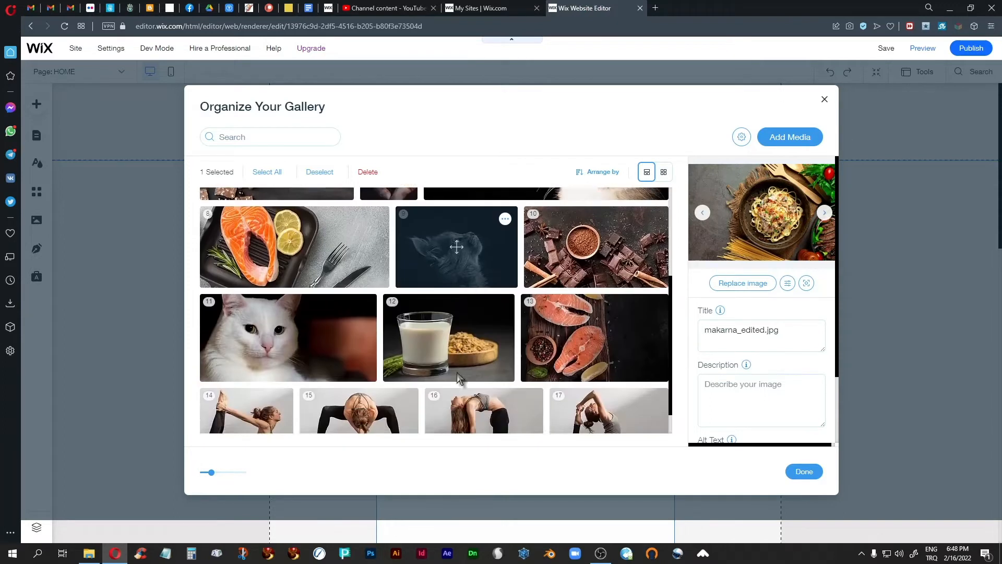
pyautogui.moveTo(590, 397); pyautogui.dragTo(543, 314)
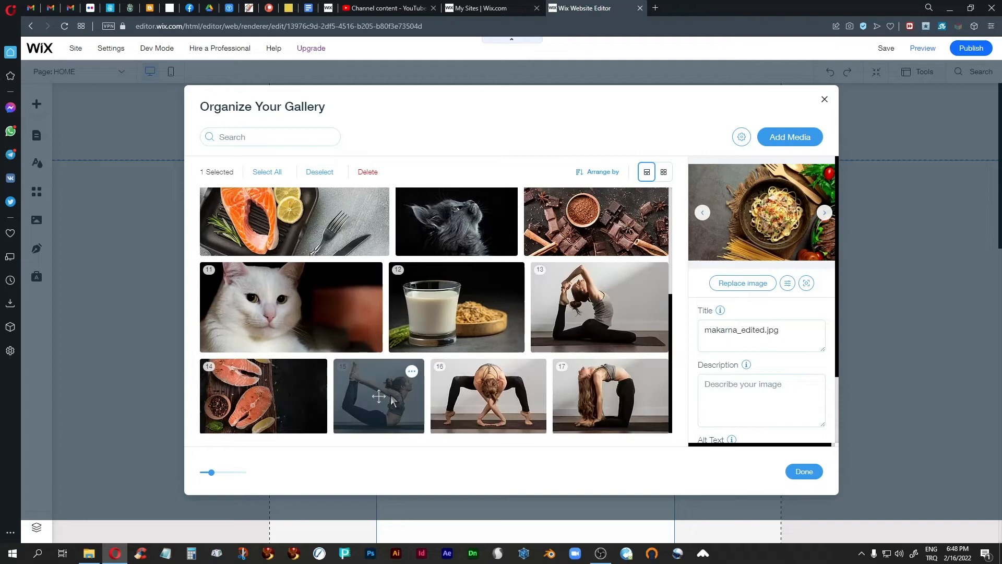
# Move the bow-pose yoga image between the lemon salmon and grey cat, and the forward-bend yoga image between the cocoa chocolate and white cat
pyautogui.moveTo(397, 401); pyautogui.dragTo(402, 252)
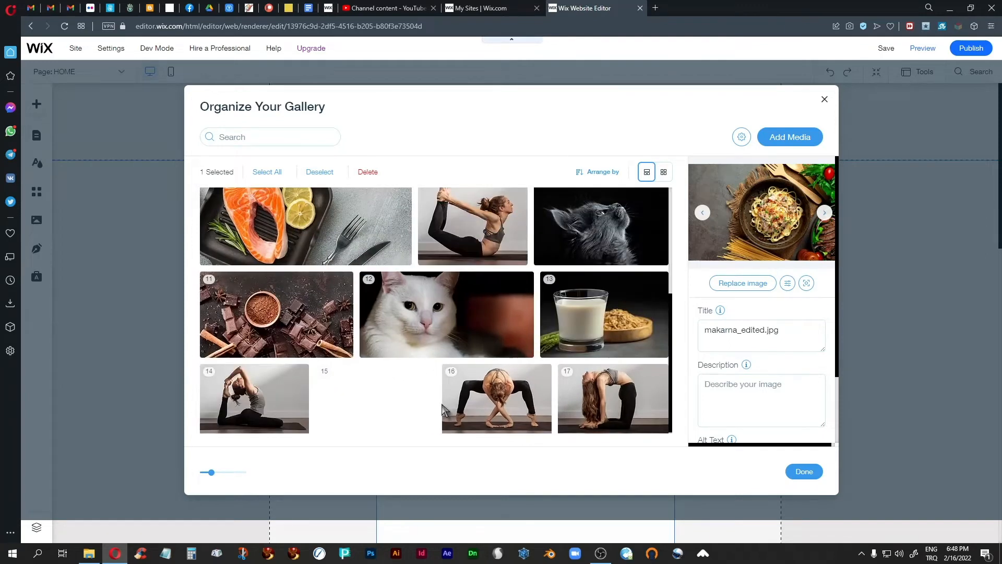
pyautogui.scroll(1, 443, 410)
pyautogui.scroll(-1, 512, 408)
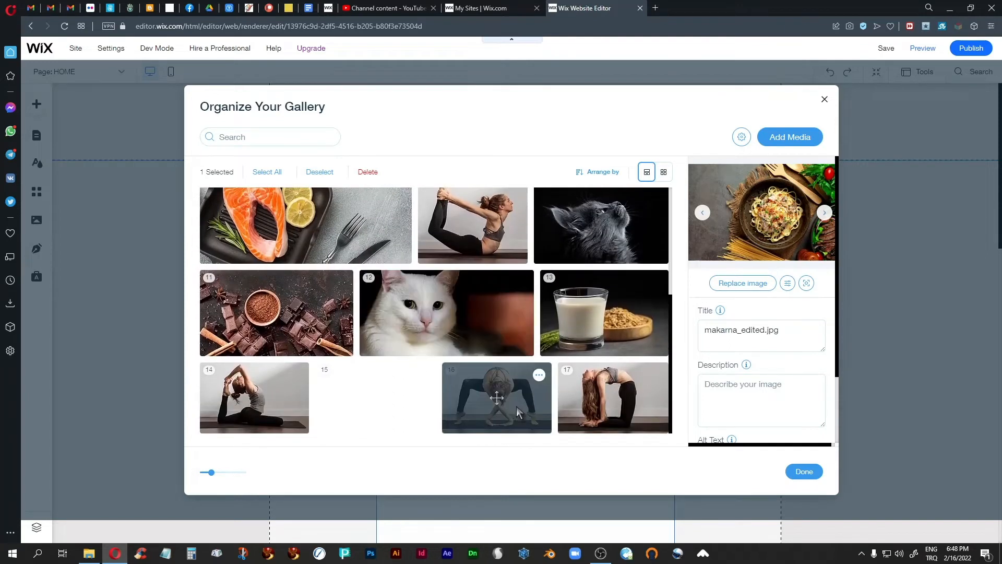
pyautogui.moveTo(516, 406); pyautogui.dragTo(400, 320)
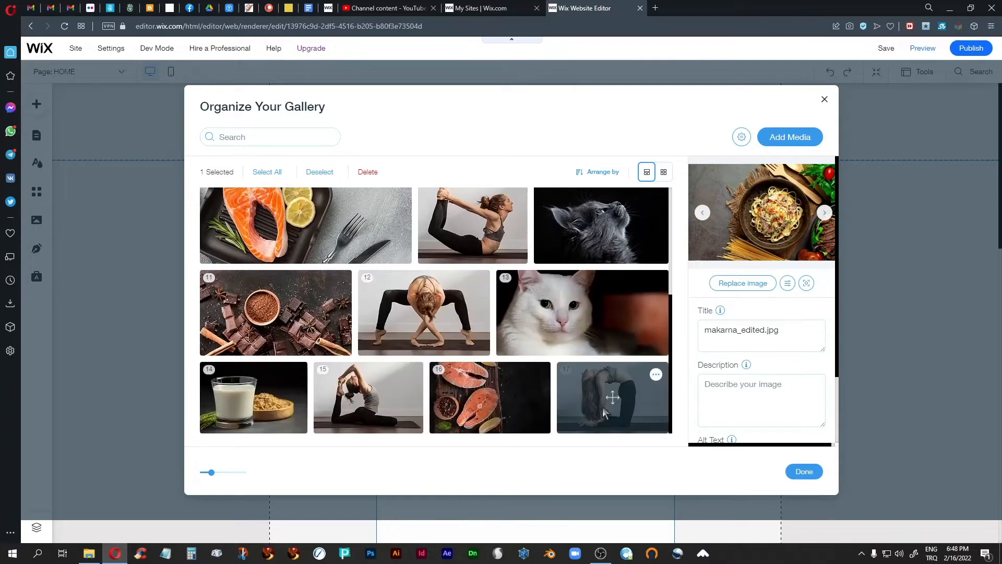
# Move the seated yoga image beside the milk glass up into seventh place, between the orange kitten and the wide-eyed tabby
pyautogui.scroll(4, 388, 403)
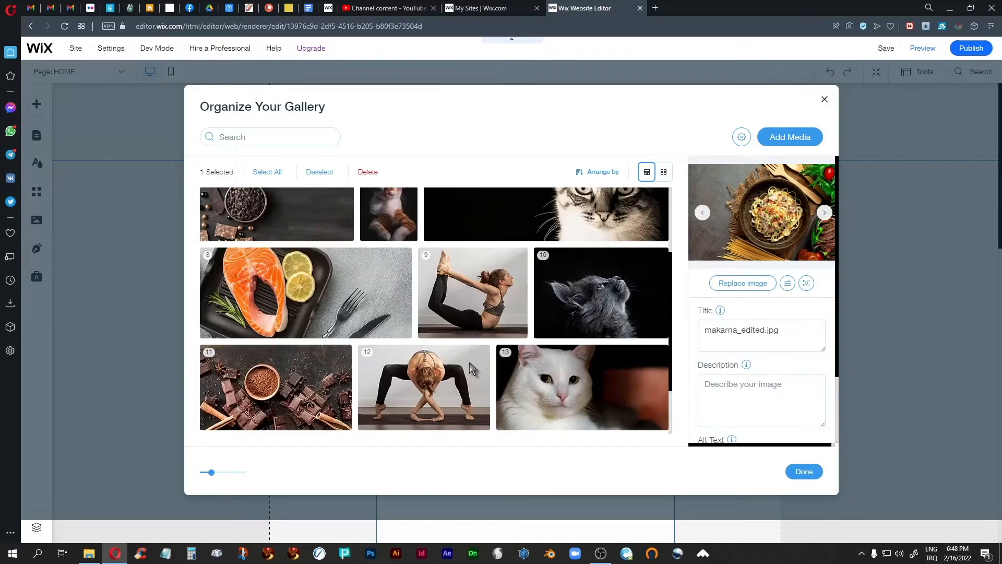
pyautogui.scroll(-4, 386, 404)
pyautogui.moveTo(374, 403); pyautogui.dragTo(466, 237)
pyautogui.scroll(4, 433, 338)
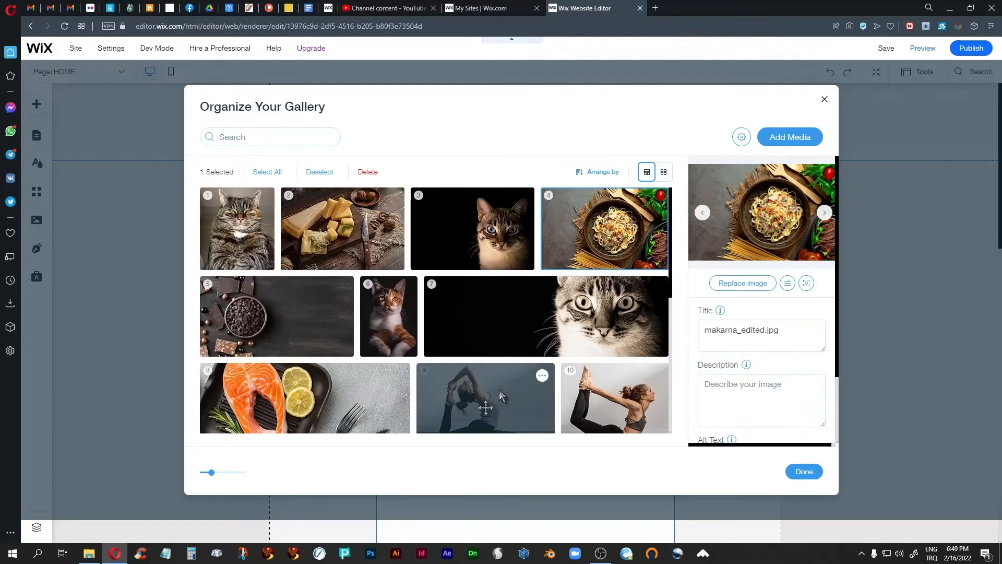
pyautogui.moveTo(499, 389); pyautogui.dragTo(513, 299)
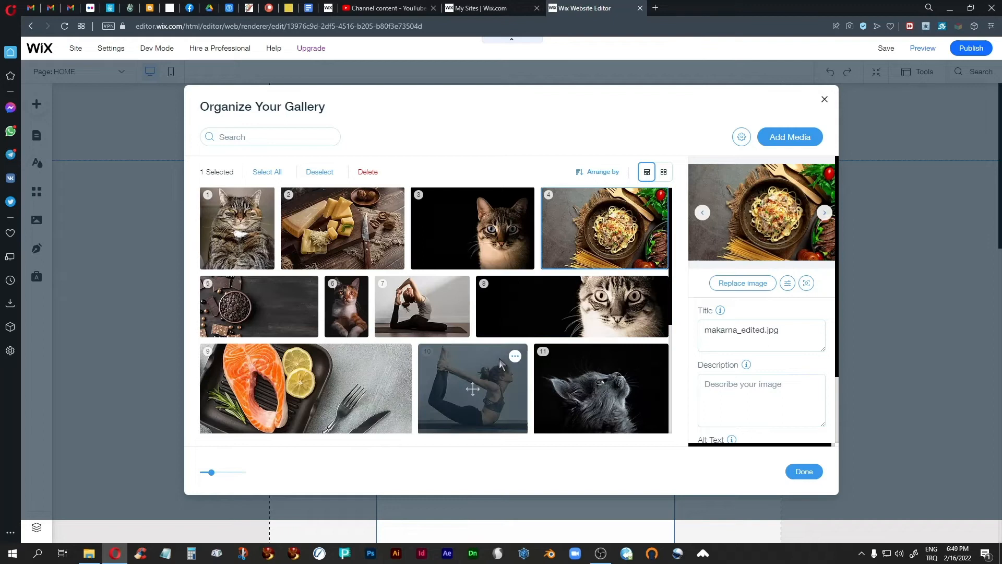
pyautogui.scroll(-3, 499, 359)
pyautogui.scroll(3, 499, 359)
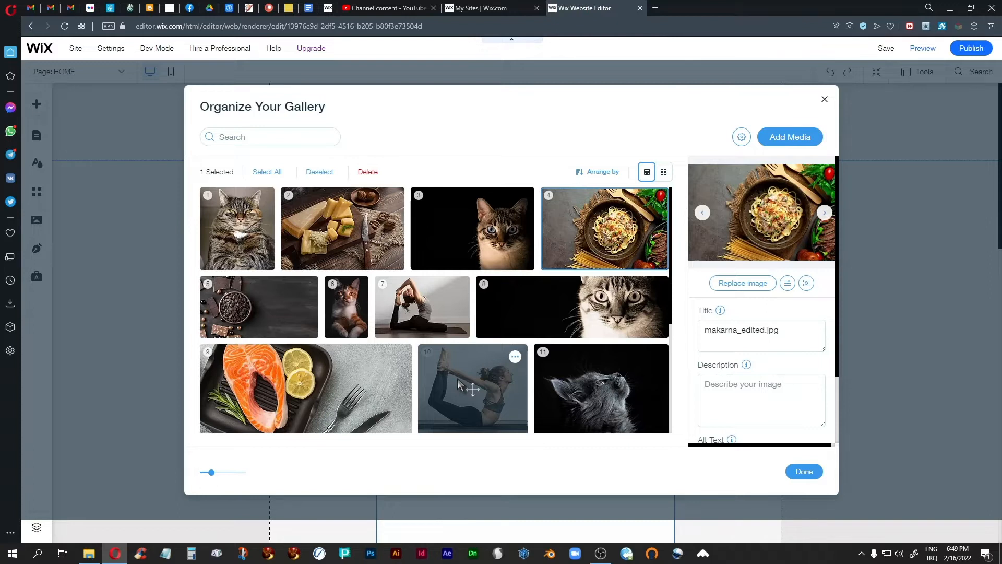
# Change the title of the first gallery image, the seated tabby, to "Fat Cat"
pyautogui.click(247, 231)
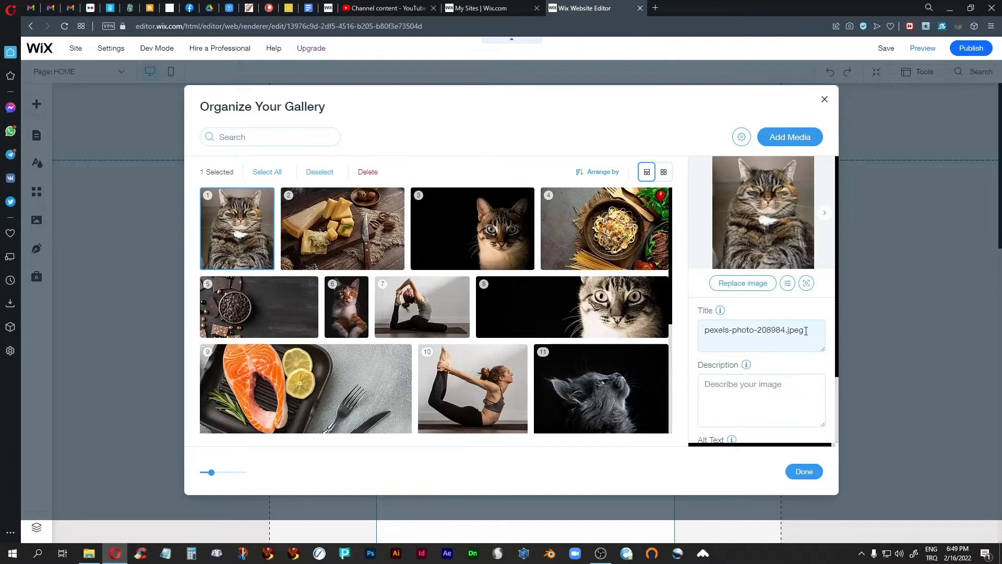
pyautogui.moveTo(808, 331); pyautogui.dragTo(703, 327)
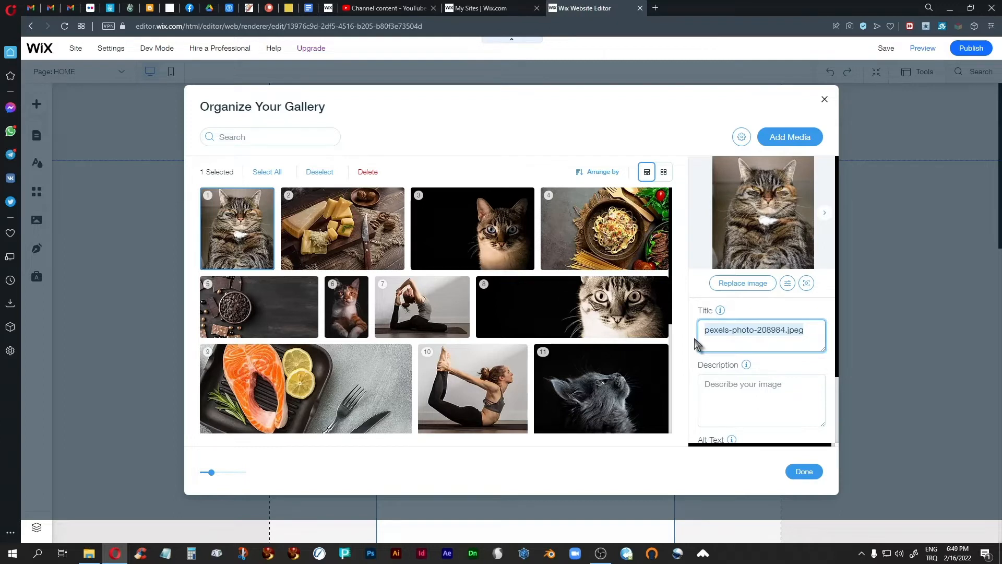
pyautogui.write('Fa')
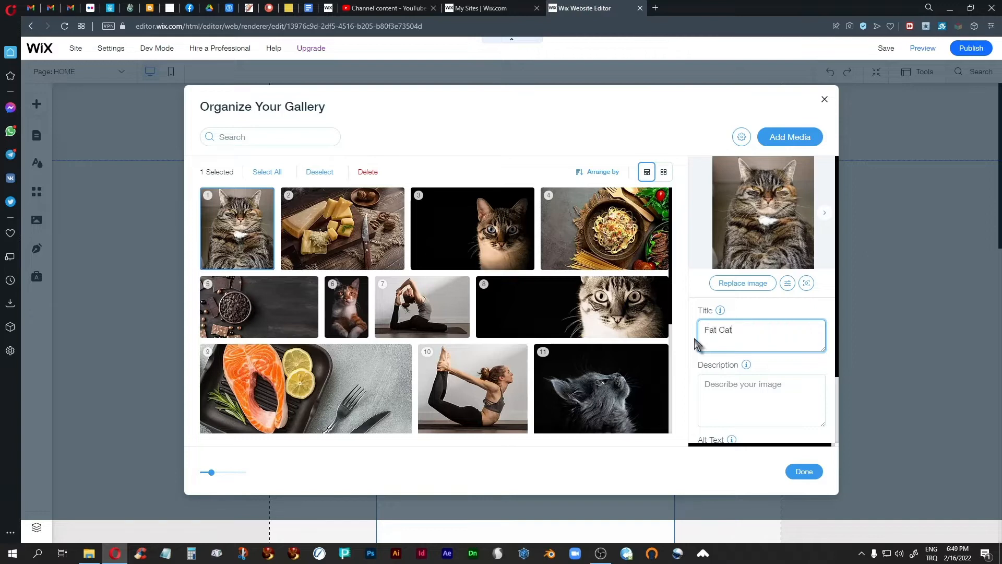
pyautogui.write('t Cat')
pyautogui.click(739, 384)
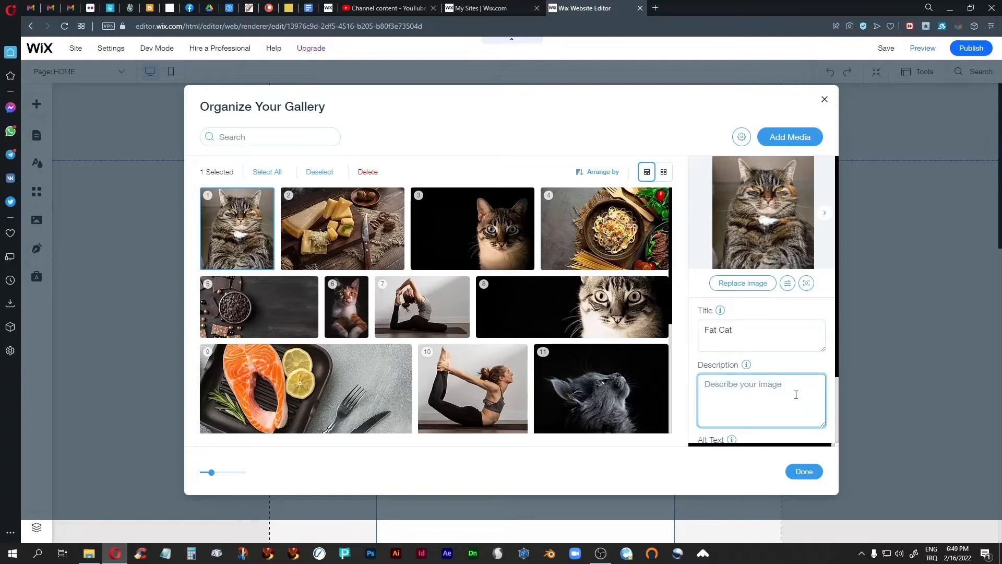
# Replace the title of the second gallery image, the cheese board, with "Cheese platter"
pyautogui.click(375, 227)
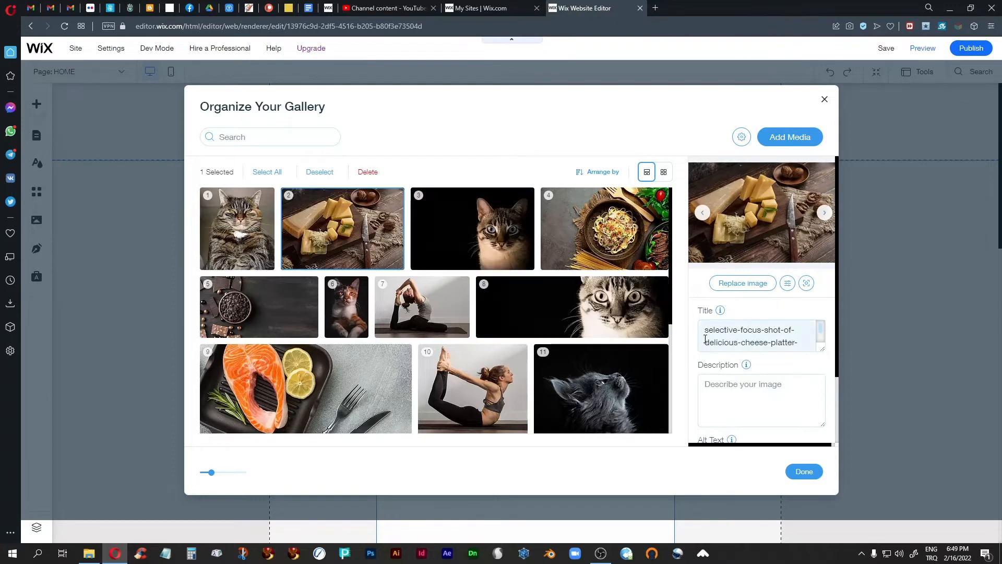
pyautogui.click(726, 334)
pyautogui.hotkey('ctrl', 'a')
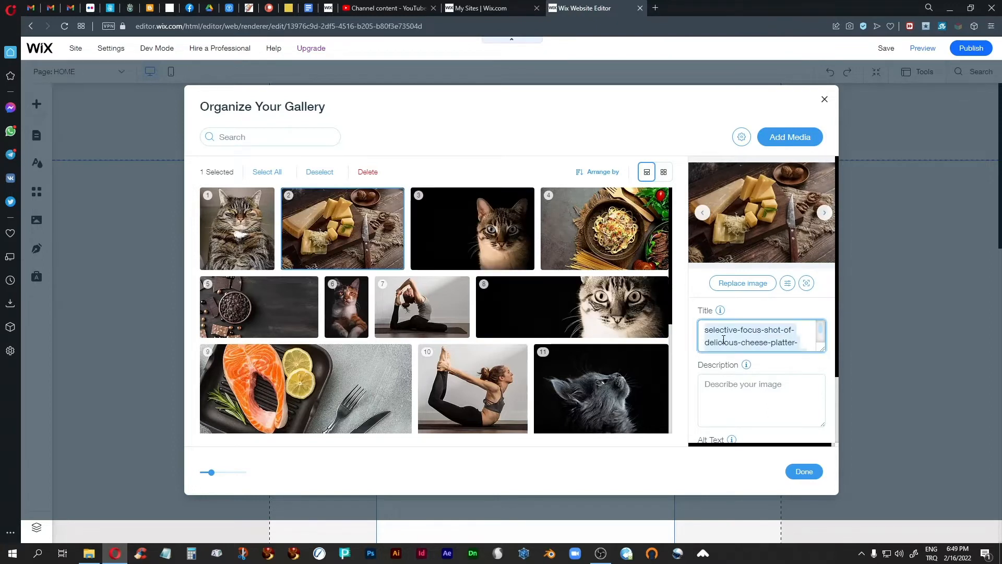
pyautogui.press('BackSpace')
pyautogui.write('Cheese')
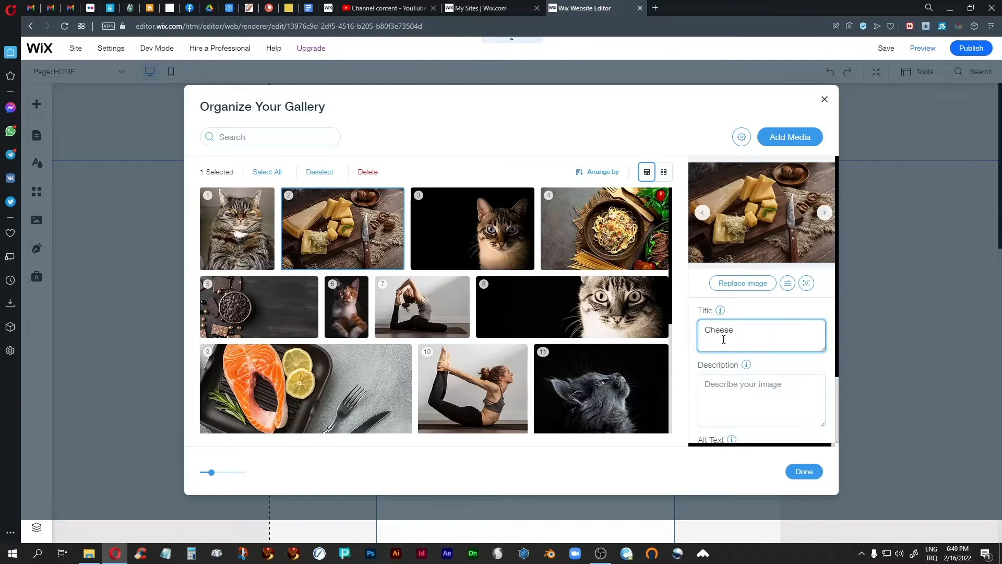
pyautogui.moveTo(746, 365)
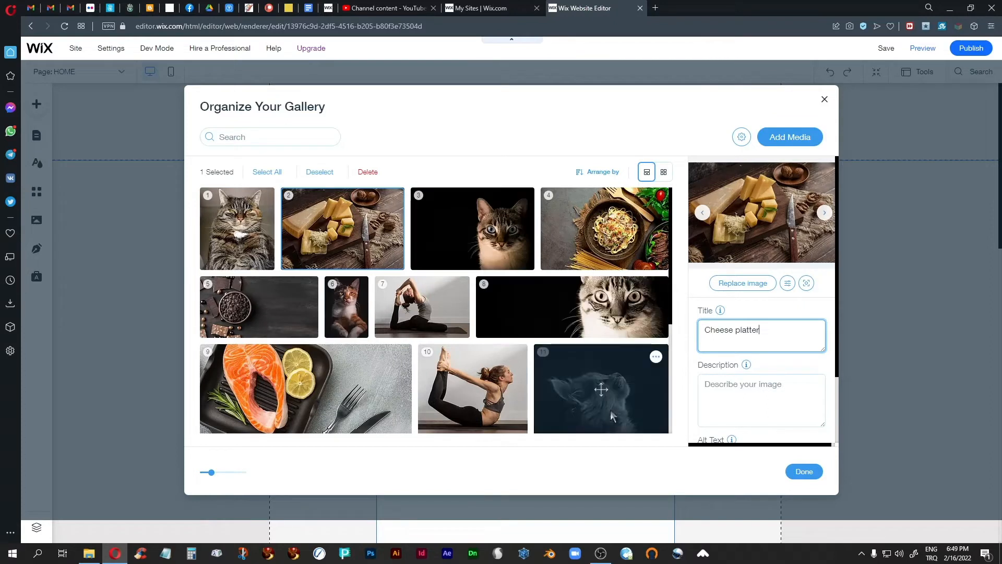
# View the video source options for new gallery media, then start a new text item and select its placeholder message
pyautogui.scroll(-5, 534, 308)
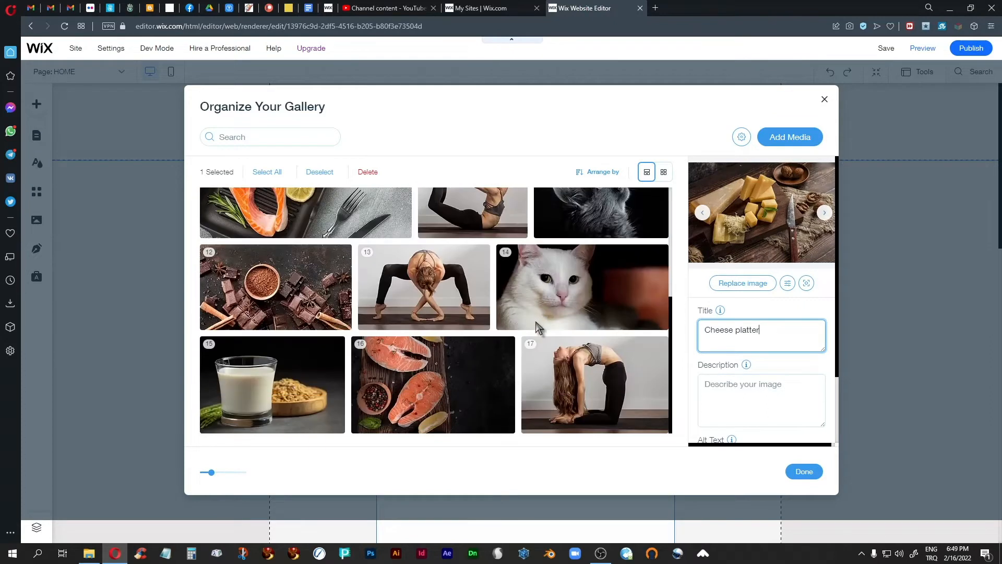
pyautogui.scroll(5, 535, 322)
pyautogui.click(799, 142)
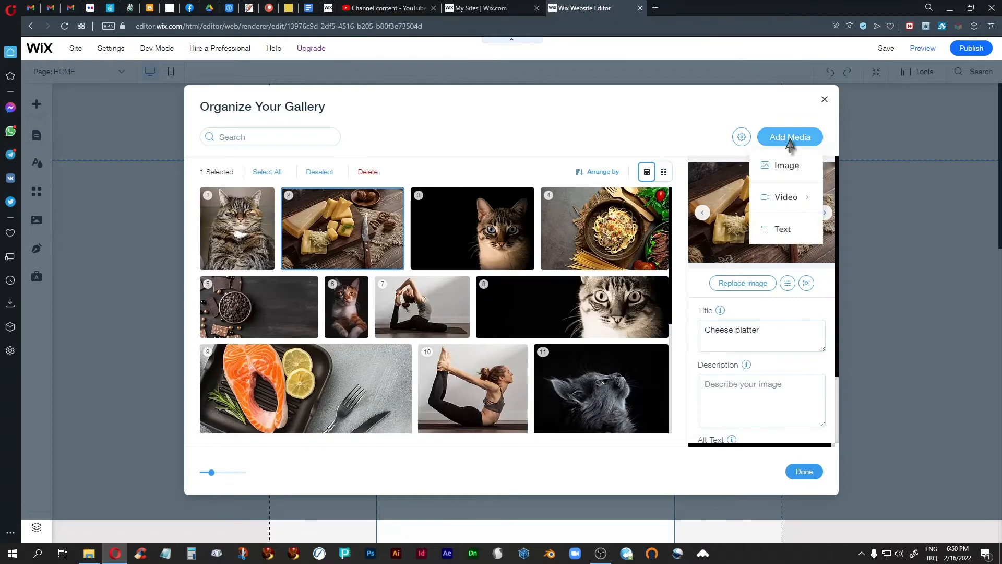
pyautogui.click(792, 200)
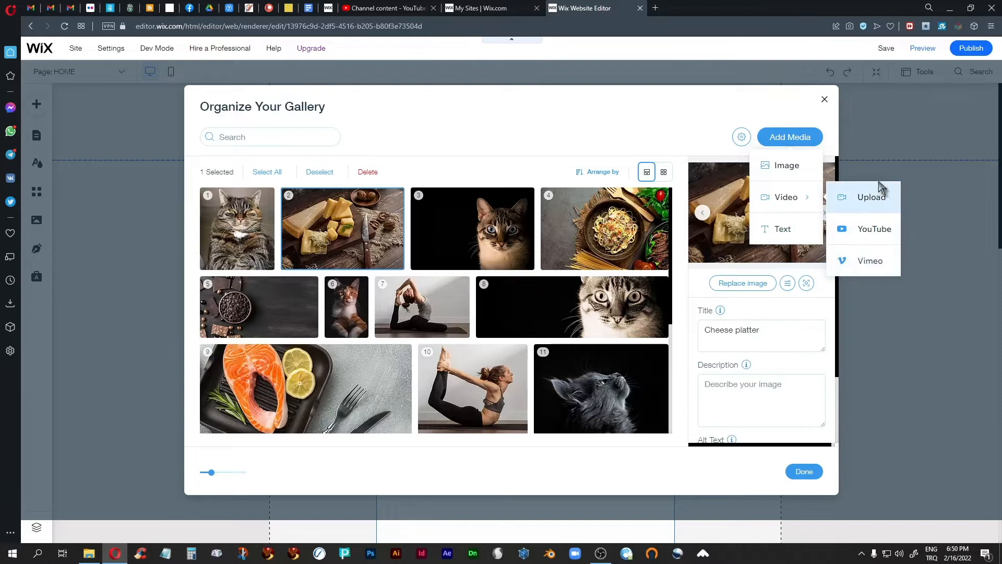
pyautogui.click(785, 228)
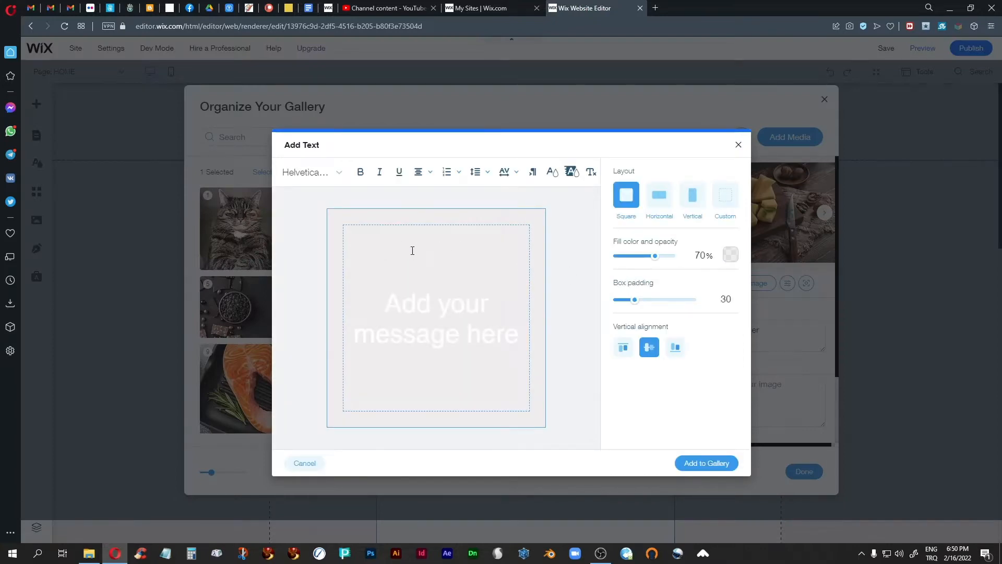
pyautogui.moveTo(524, 401); pyautogui.dragTo(369, 265)
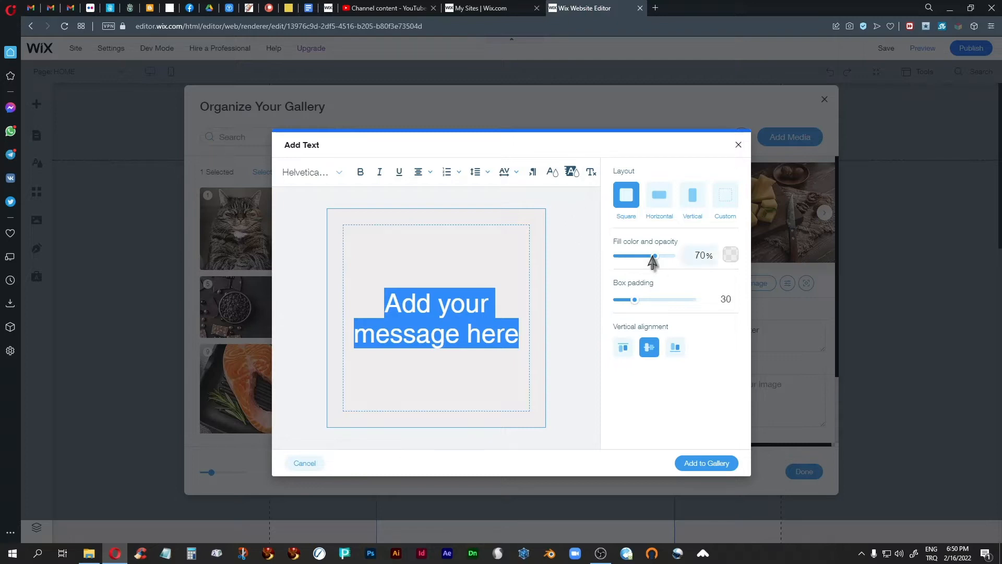
# Set the text item's fill to 100% opacity and the dark grey theme color
pyautogui.moveTo(653, 256); pyautogui.dragTo(691, 262)
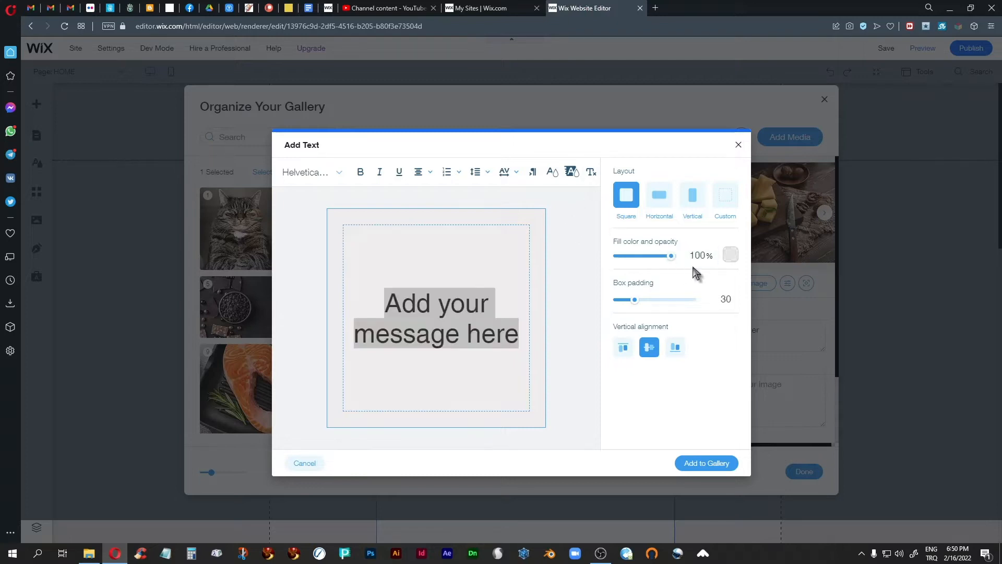
pyautogui.click(731, 255)
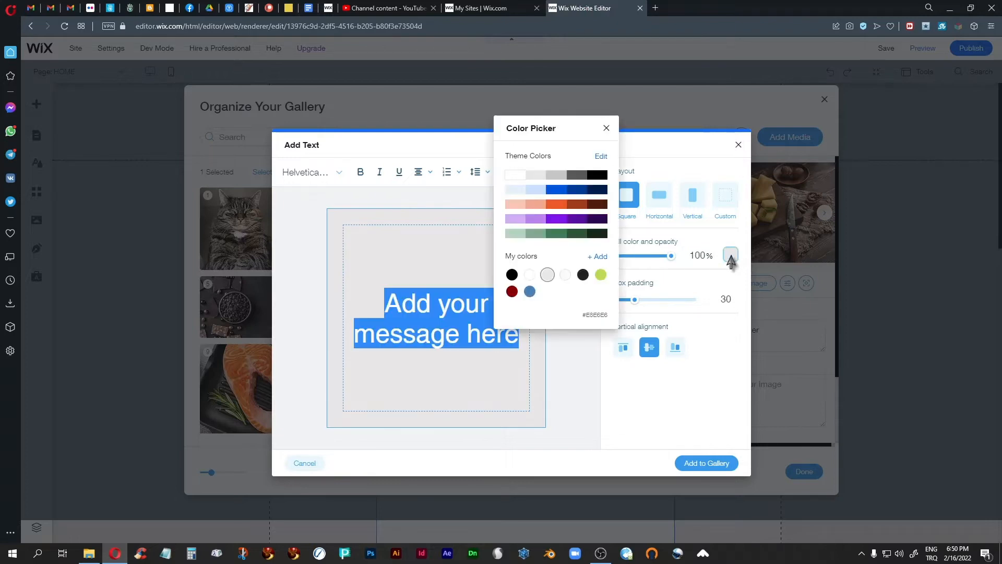
pyautogui.click(572, 177)
pyautogui.click(607, 129)
# Replace the placeholder message in the text item with "Fat cat lives here"
pyautogui.click(416, 302)
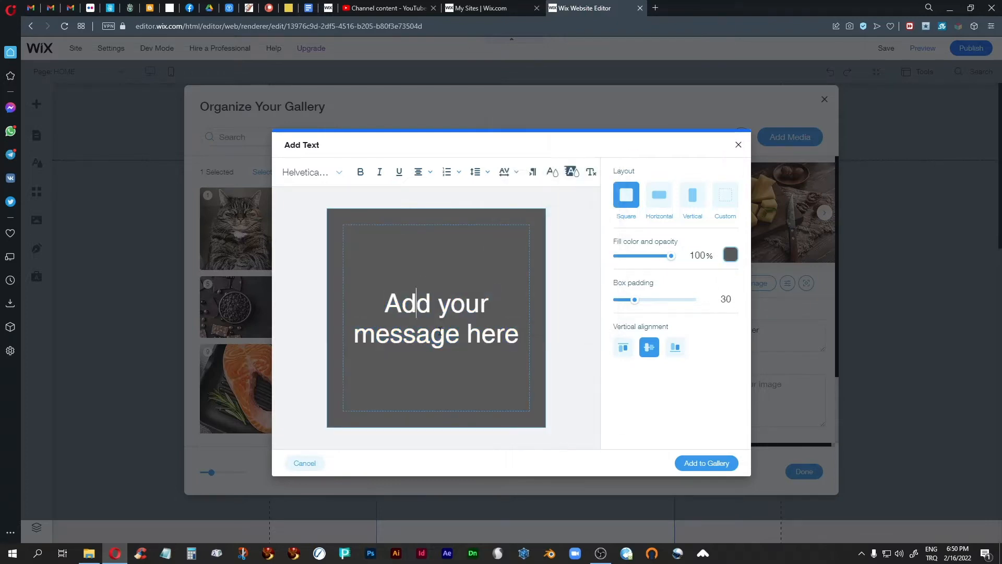
pyautogui.moveTo(511, 332); pyautogui.dragTo(386, 304)
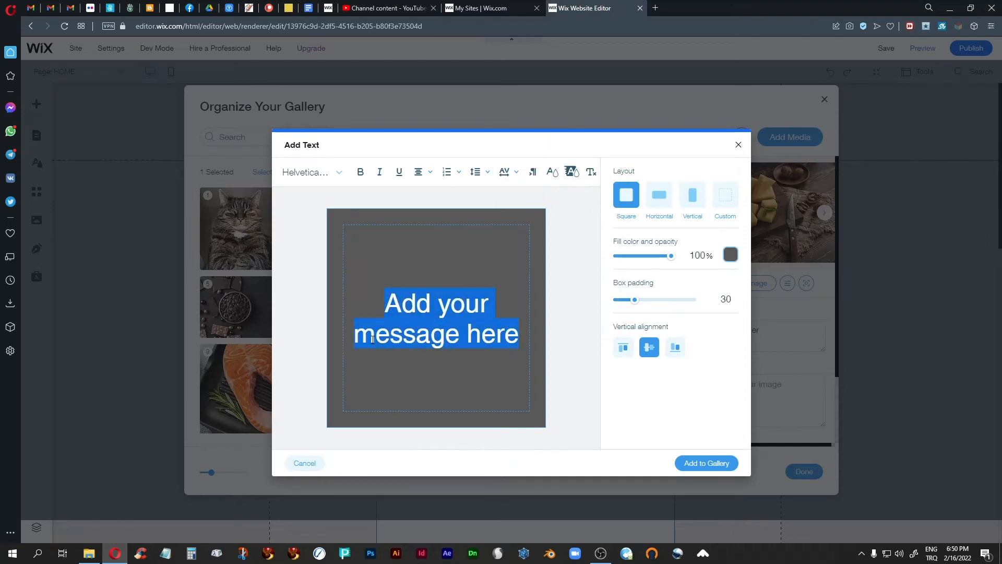
pyautogui.write('Fat cat lives ')
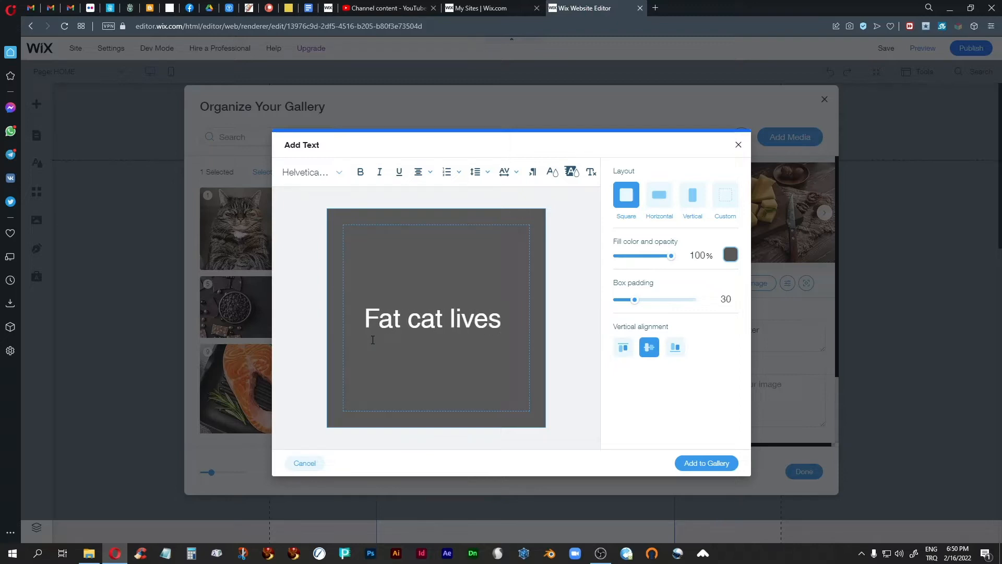
pyautogui.write('here')
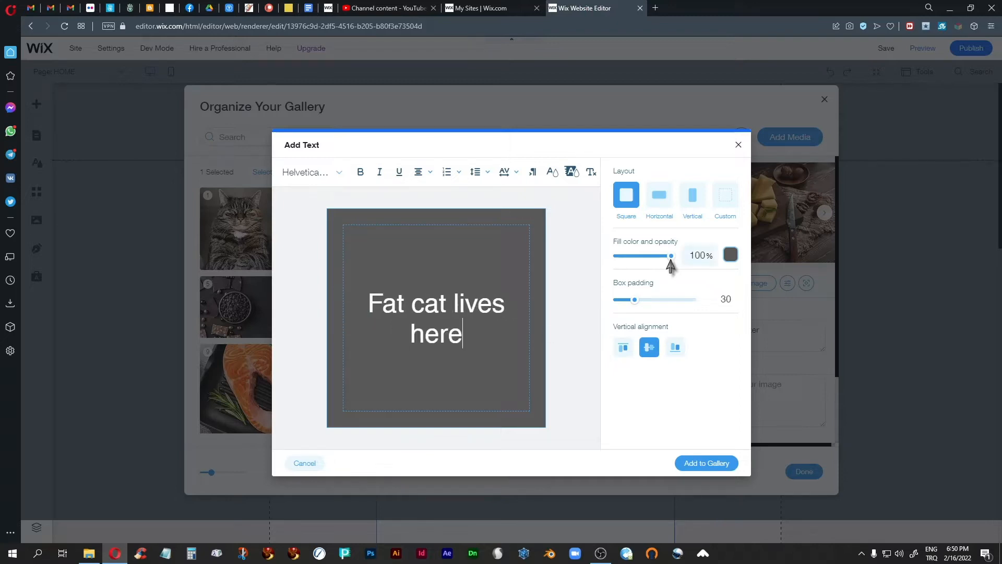
# Set the text item's box padding to 28 and try the top and bottom vertical alignments before choosing the middle one
pyautogui.moveTo(468, 335); pyautogui.dragTo(343, 291)
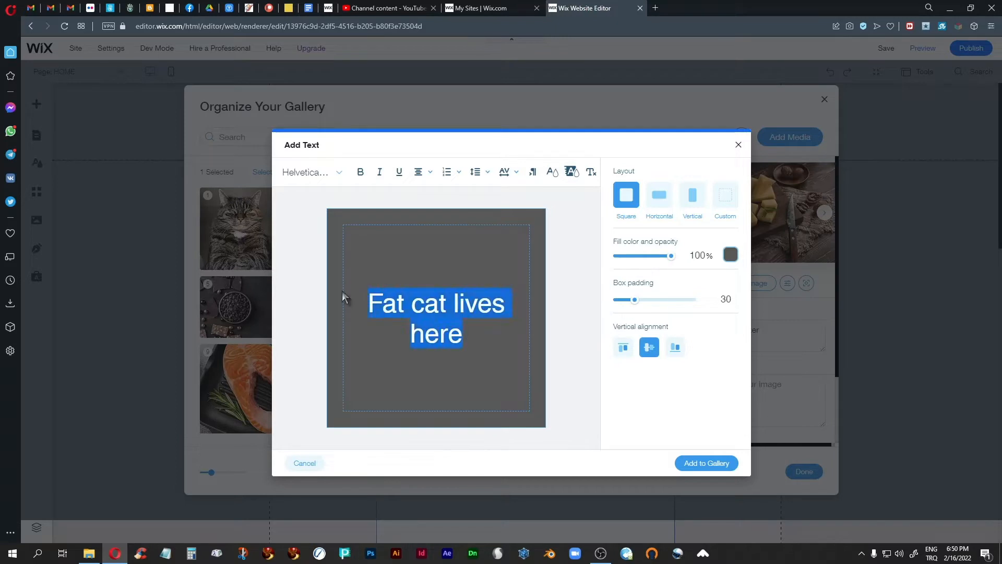
pyautogui.moveTo(634, 301); pyautogui.dragTo(634, 304)
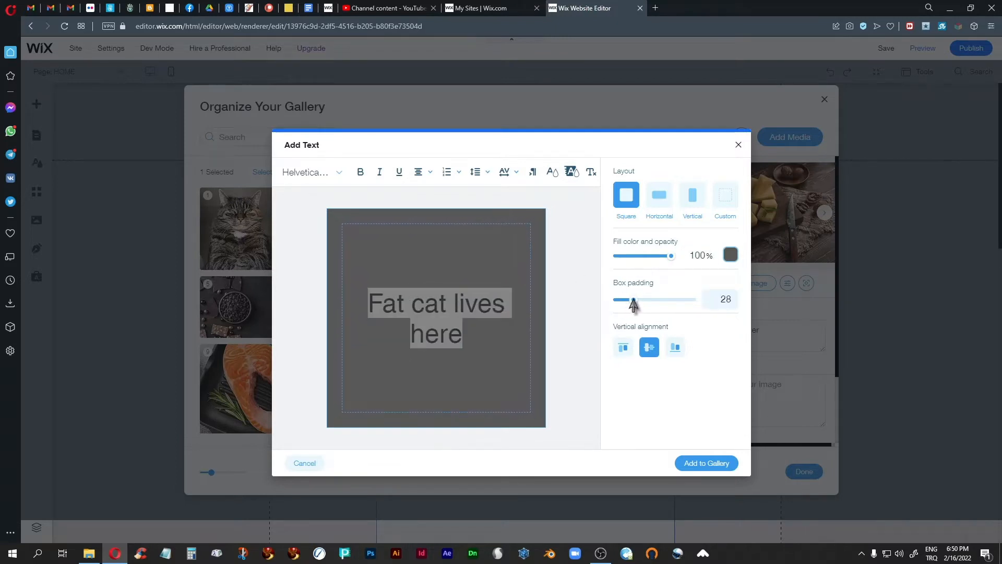
pyautogui.click(623, 347)
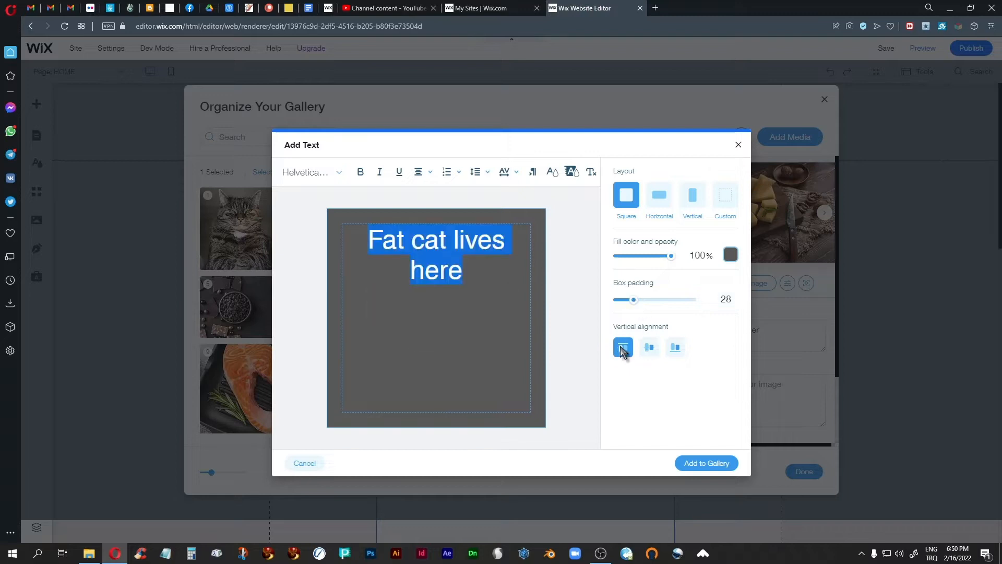
pyautogui.click(675, 349)
pyautogui.click(649, 348)
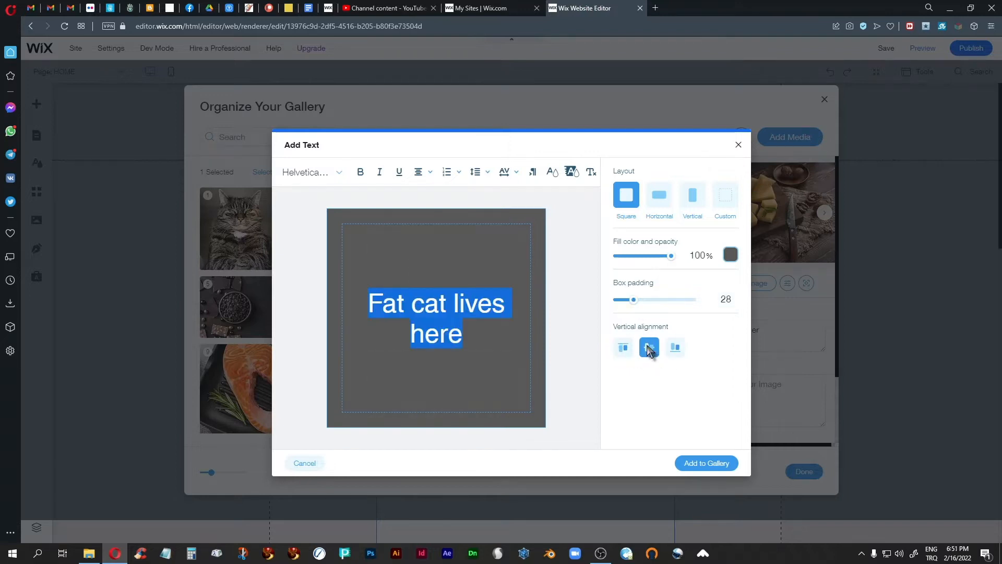
# Set the text item's font to Saira Regular at a size of 61 px
pyautogui.click(337, 173)
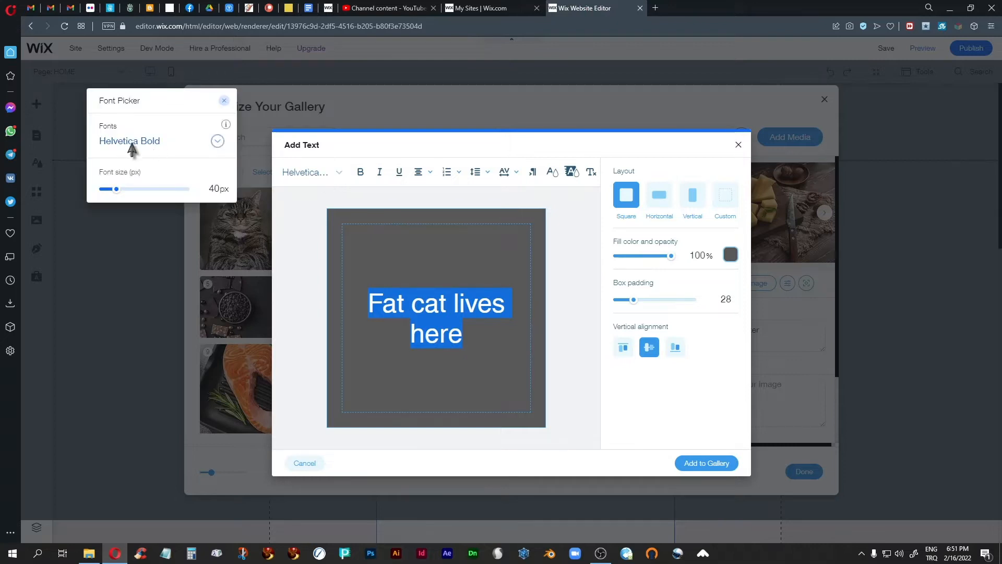
pyautogui.click(217, 140)
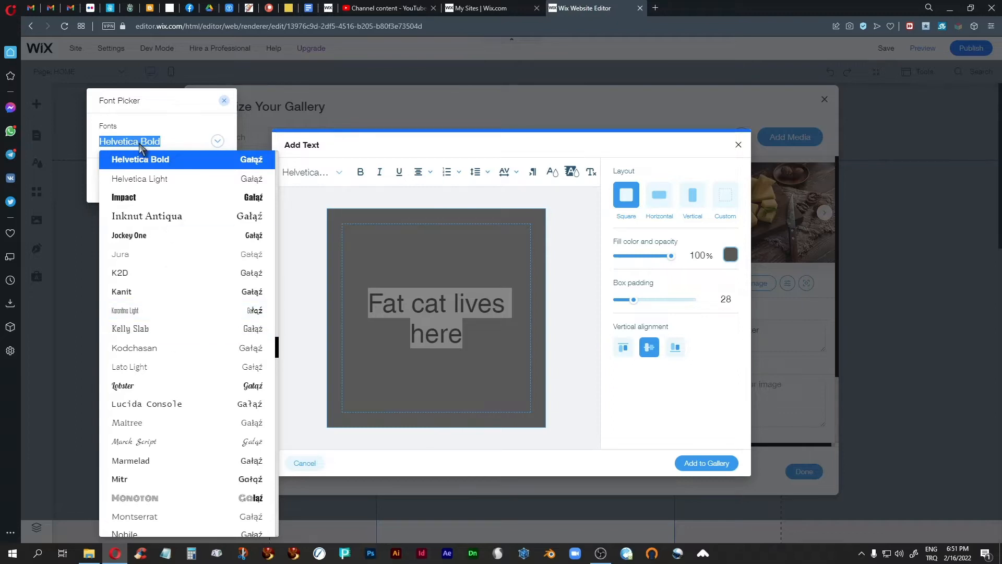
pyautogui.write('Saira Black')
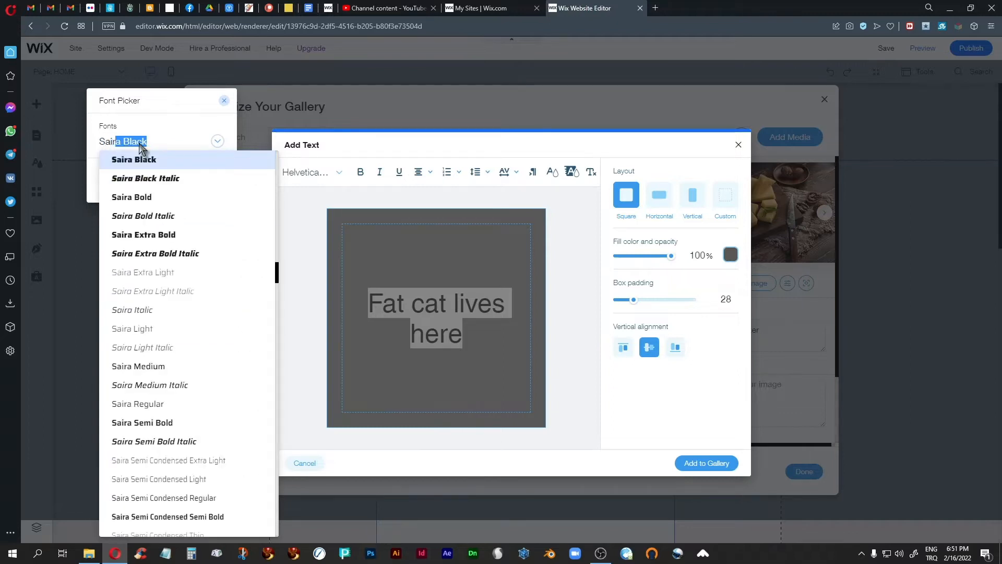
pyautogui.click(147, 404)
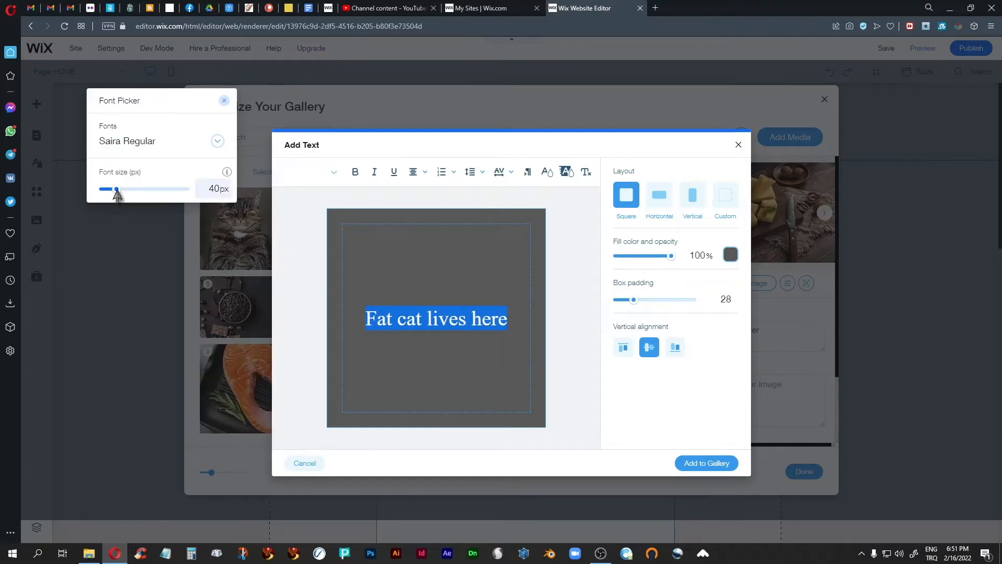
pyautogui.moveTo(117, 192); pyautogui.dragTo(124, 193)
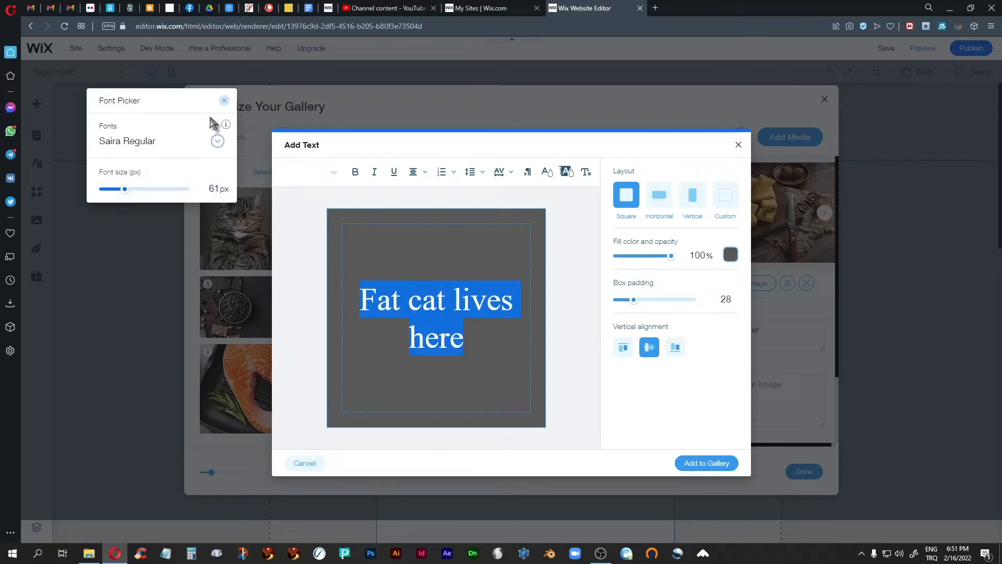
pyautogui.click(223, 101)
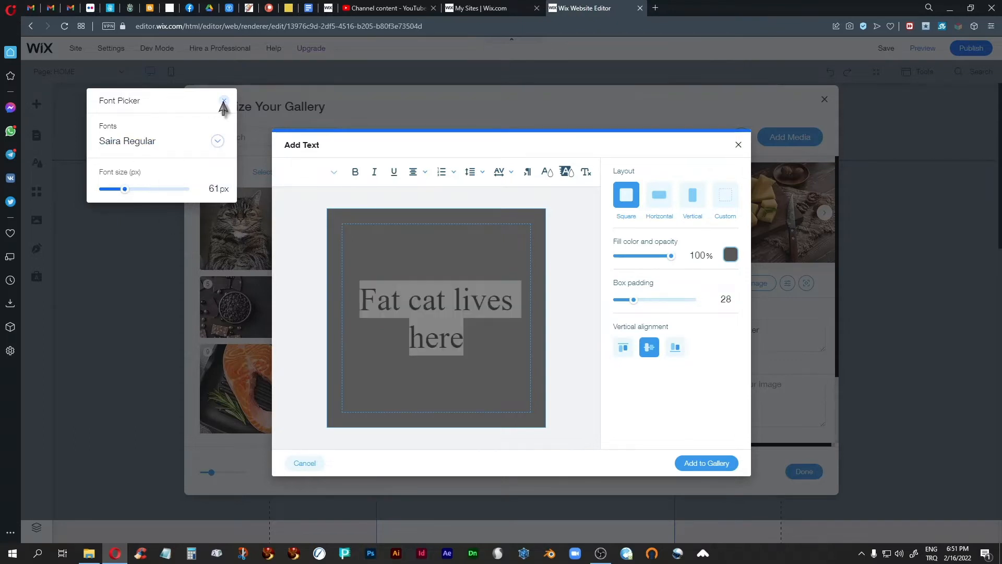
# Try left and right paragraph alignment on the text and toggle its bold formatting
pyautogui.click(423, 178)
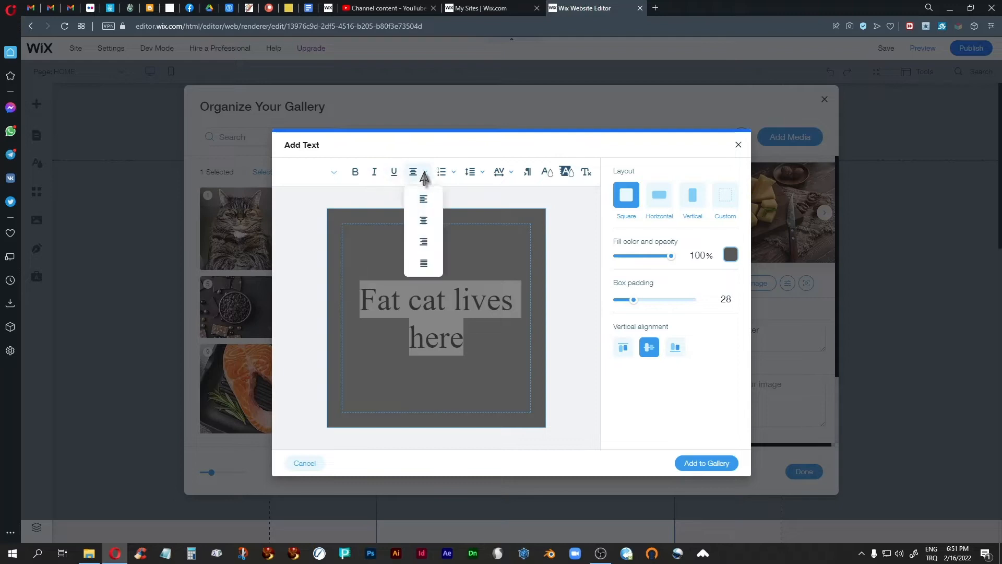
pyautogui.click(421, 200)
pyautogui.click(424, 173)
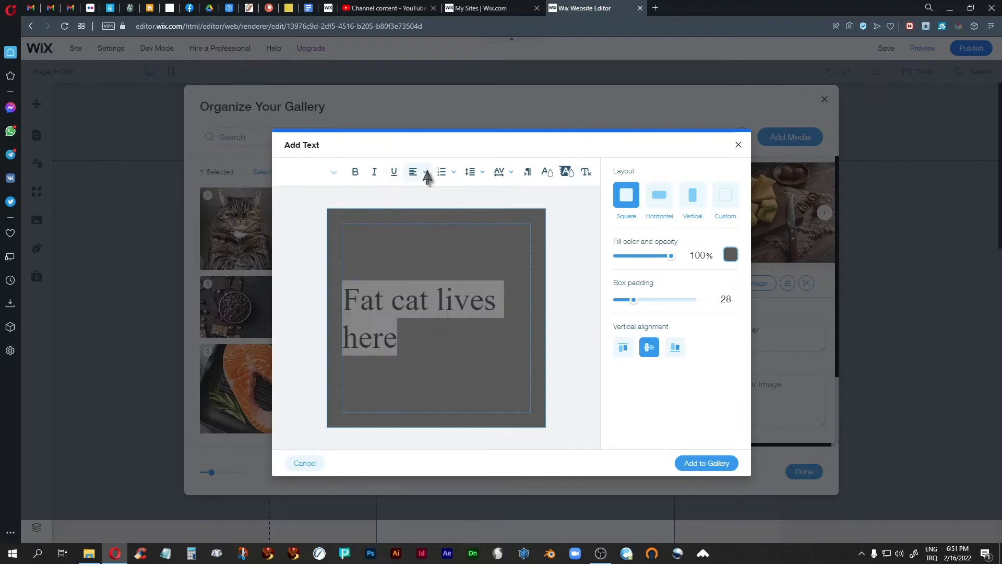
pyautogui.click(424, 221)
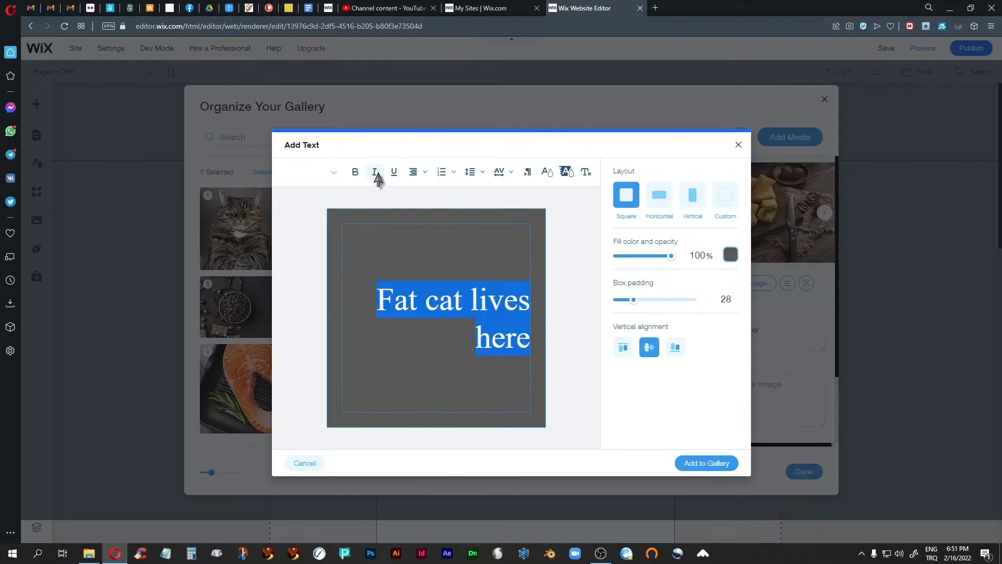
pyautogui.click(357, 174)
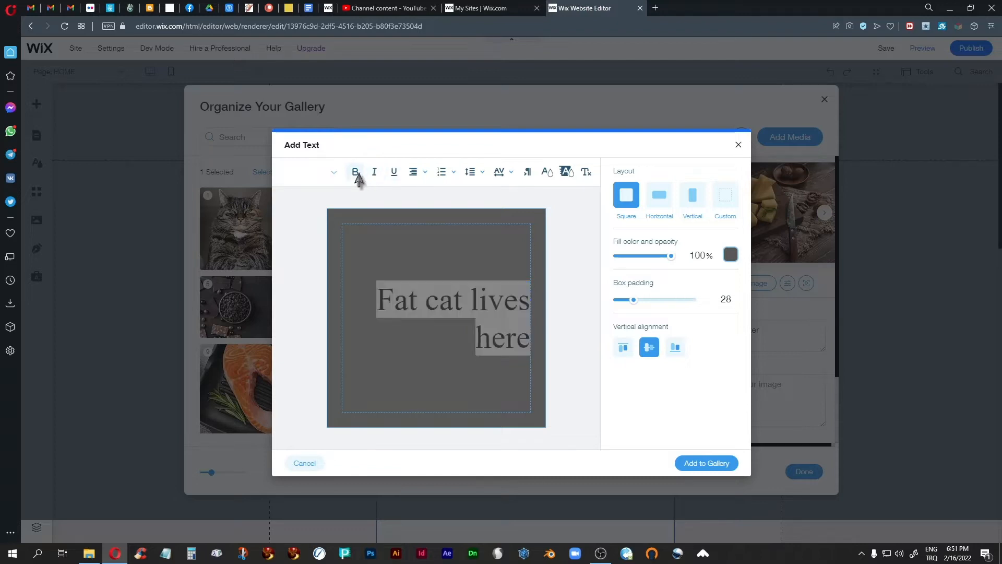
pyautogui.click(357, 174)
pyautogui.click(357, 174)
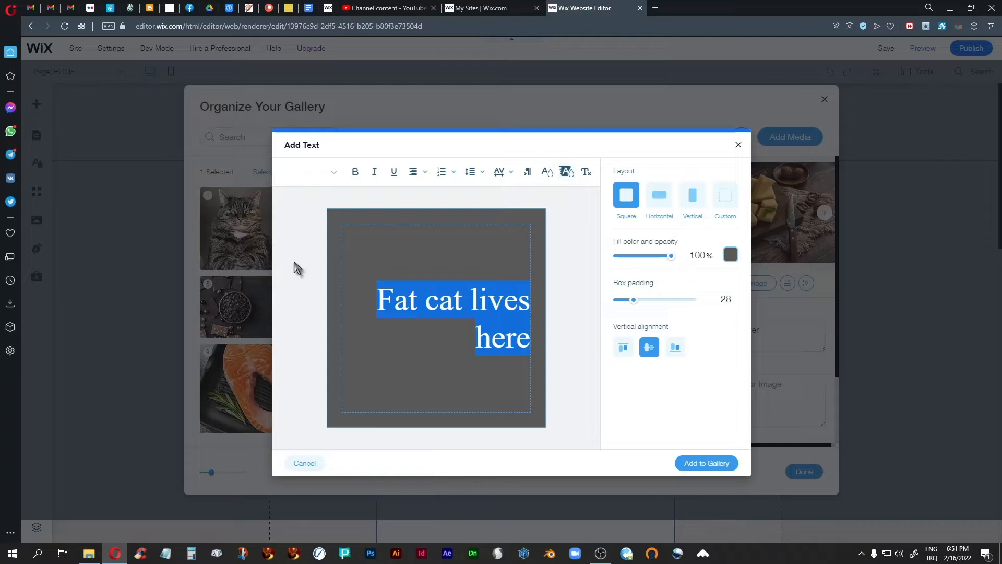
# Try the Horizontal and Vertical layouts for the text item, choose Custom and set its ratio to -59
pyautogui.click(664, 198)
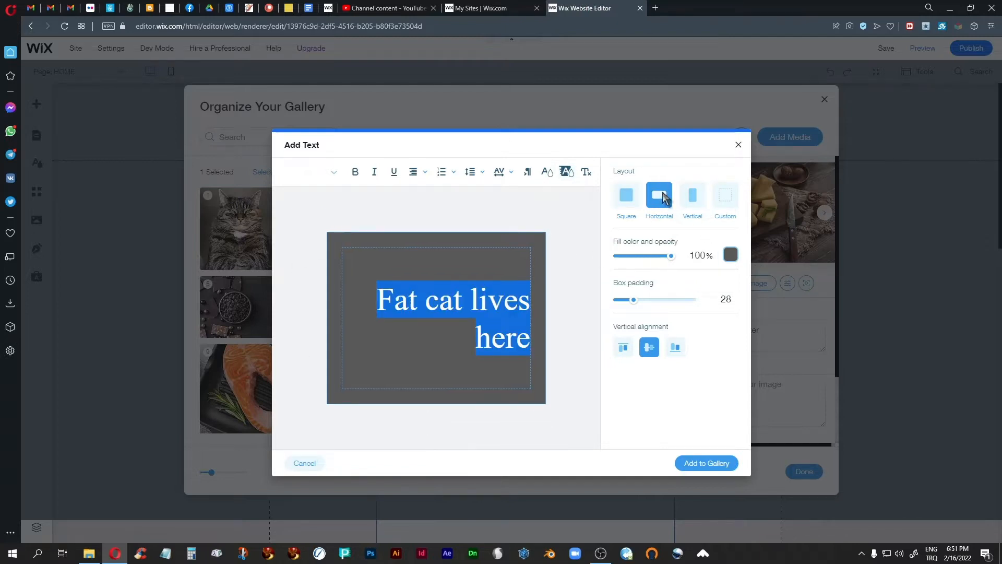
pyautogui.click(694, 198)
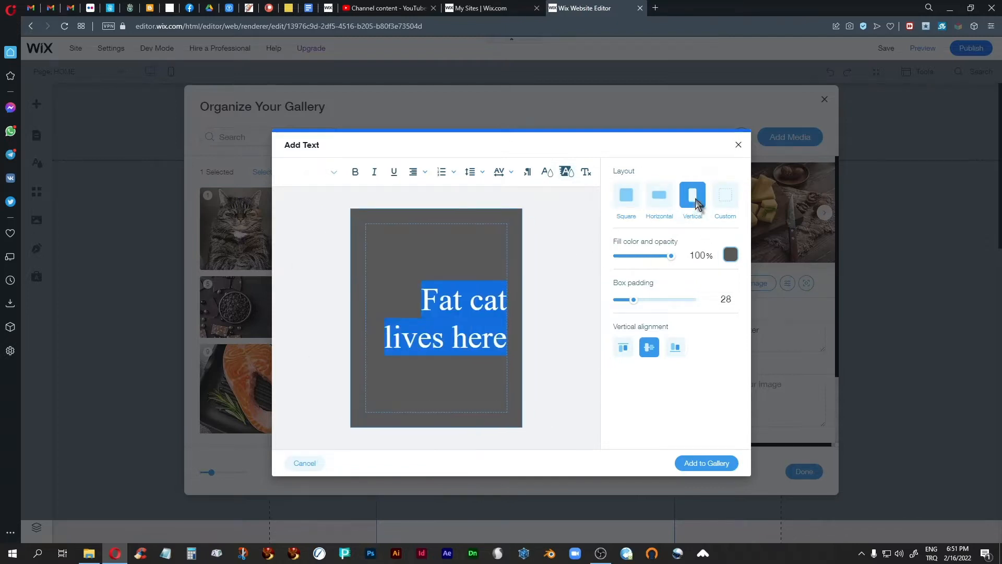
pyautogui.click(730, 199)
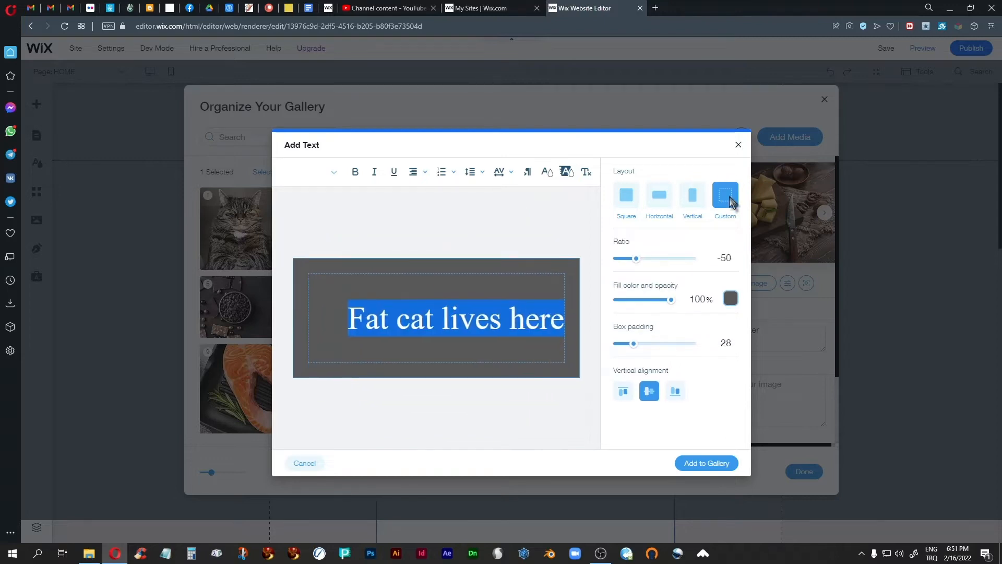
pyautogui.moveTo(637, 264); pyautogui.dragTo(632, 260)
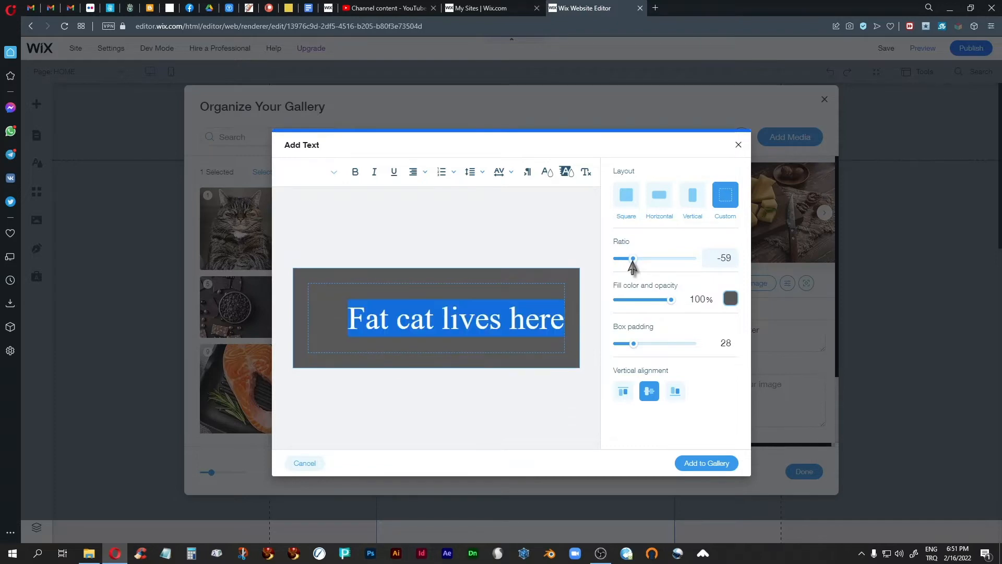
# Compare left and right text alignment, center the text and add the text item to the gallery
pyautogui.click(421, 173)
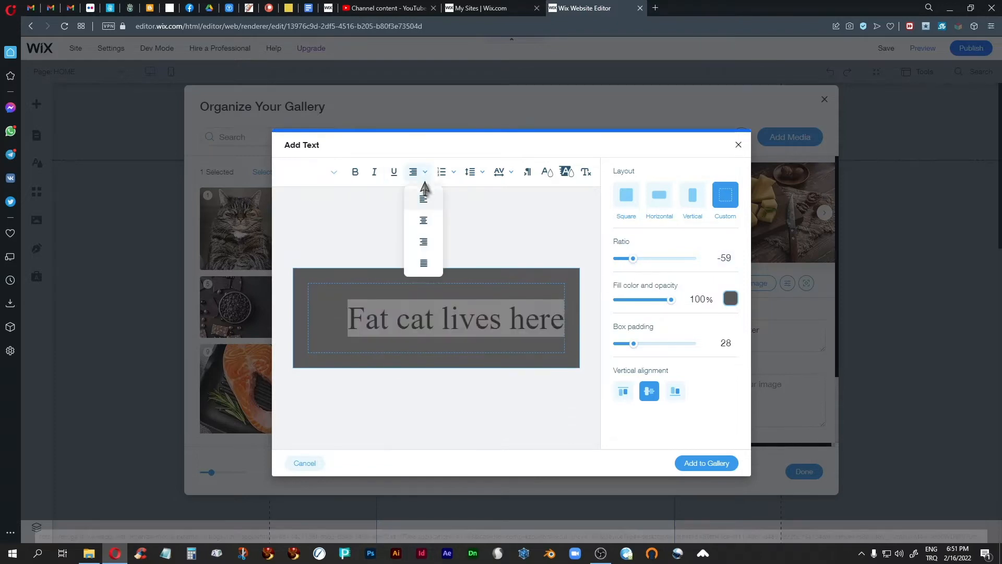
pyautogui.click(421, 222)
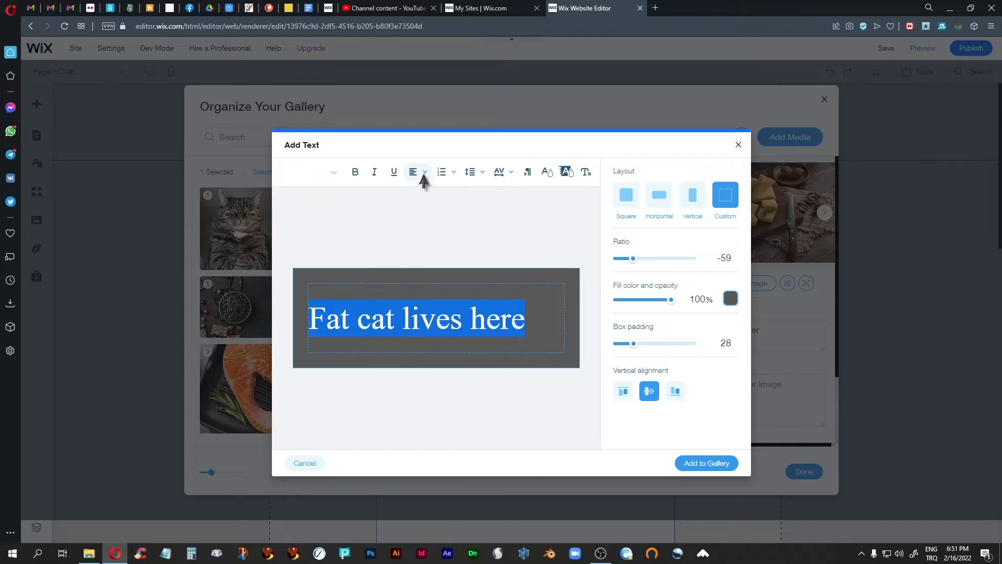
pyautogui.click(422, 173)
pyautogui.click(423, 225)
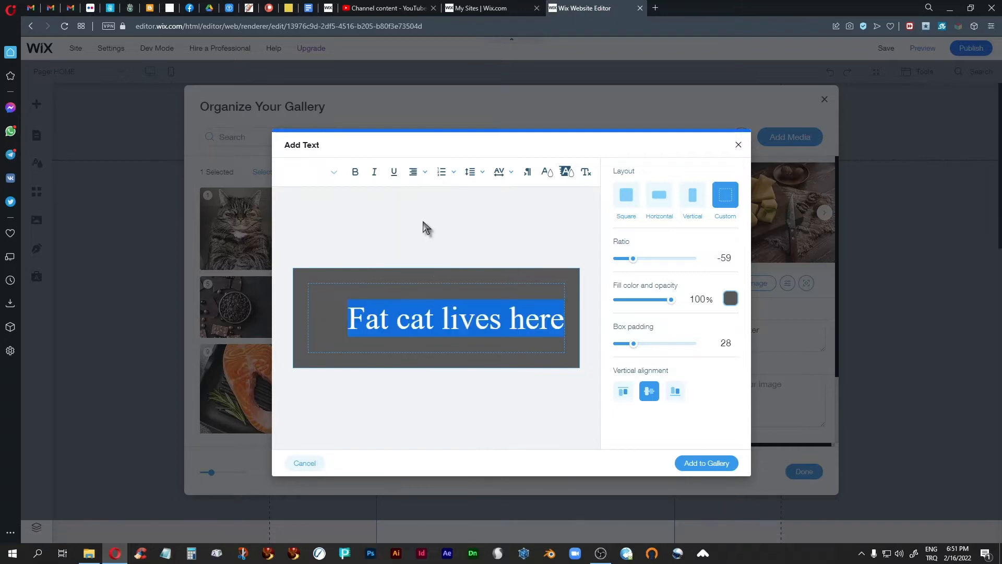
pyautogui.click(419, 172)
pyautogui.click(422, 199)
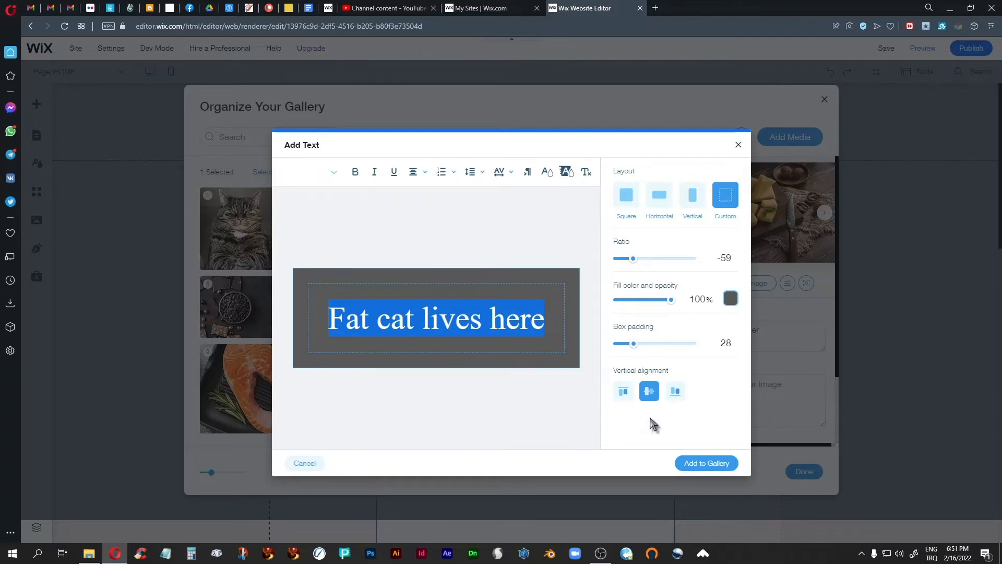
pyautogui.click(697, 464)
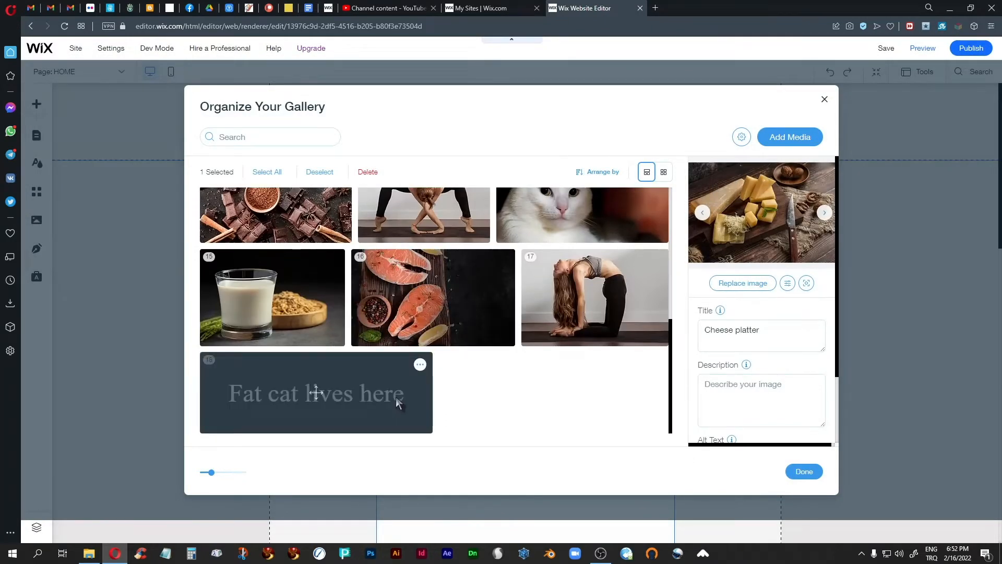
# Move the "Fat cat lives here" item to third place, directly after the cheese platter, and finish organizing the gallery
pyautogui.moveTo(396, 397); pyautogui.dragTo(531, 312)
pyautogui.scroll(3, 531, 312)
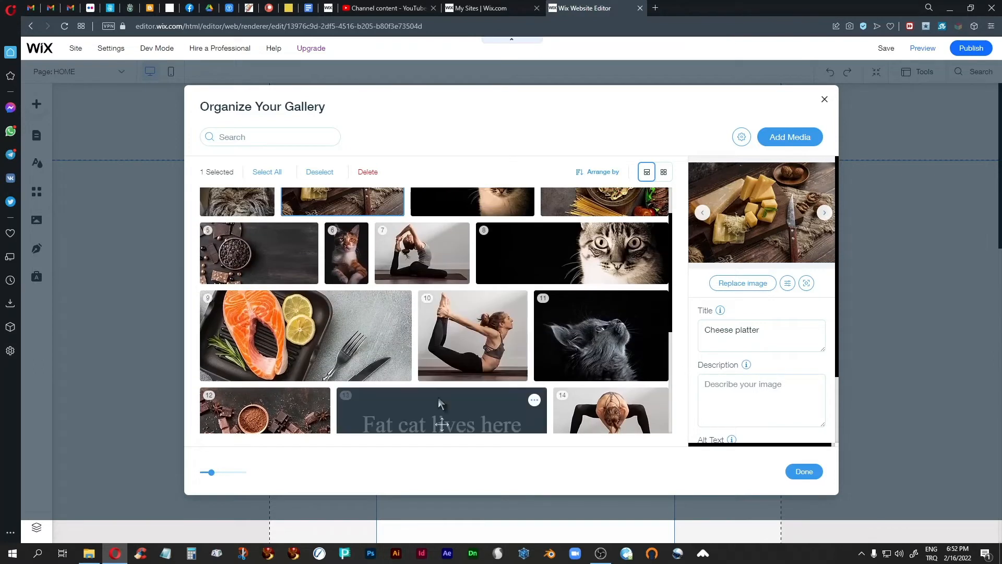
pyautogui.moveTo(434, 403); pyautogui.dragTo(474, 232)
pyautogui.scroll(2, 467, 330)
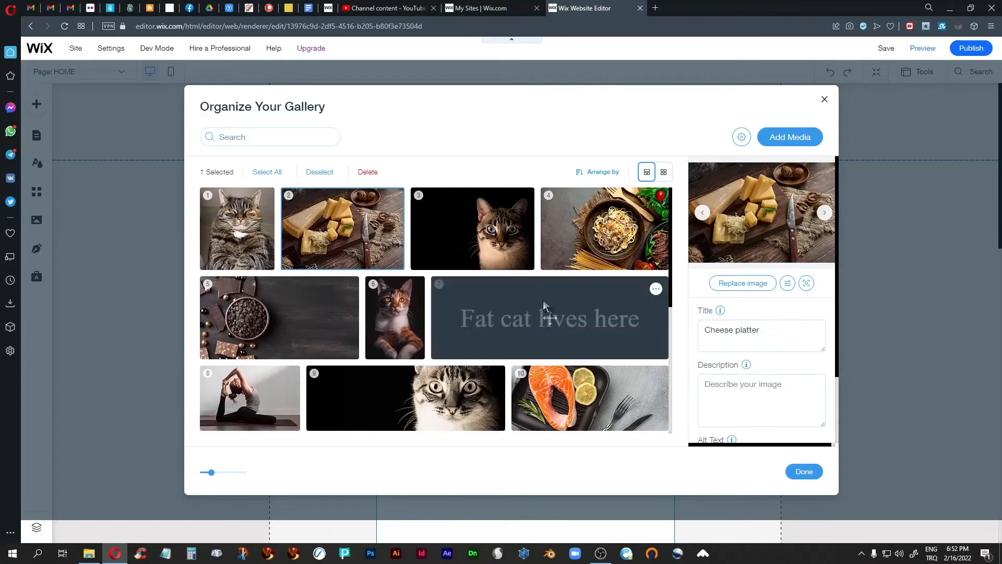
pyautogui.moveTo(543, 300); pyautogui.dragTo(514, 214)
pyautogui.click(803, 471)
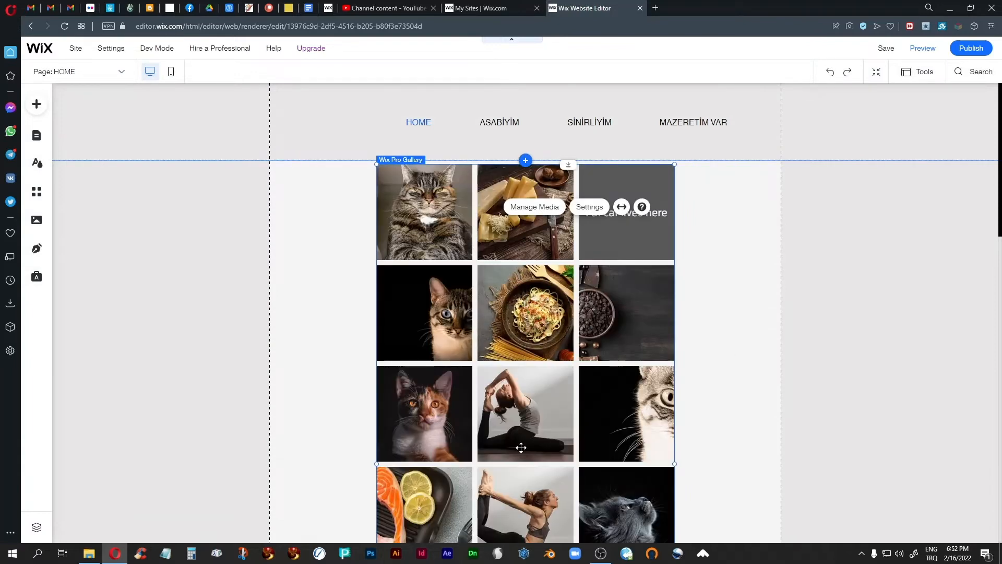
# Stretch the gallery on the HOME page to full width
pyautogui.click(621, 207)
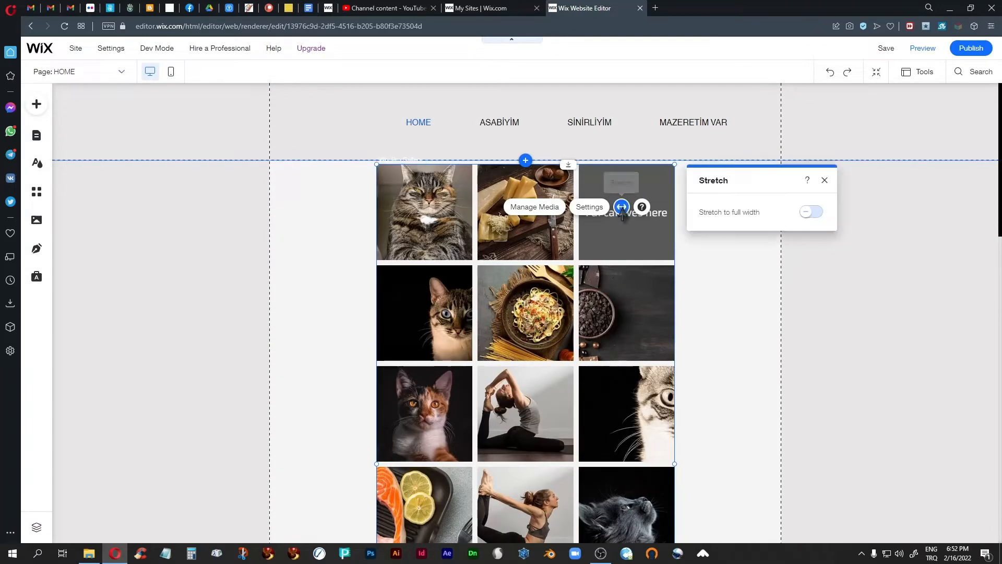
pyautogui.click(807, 215)
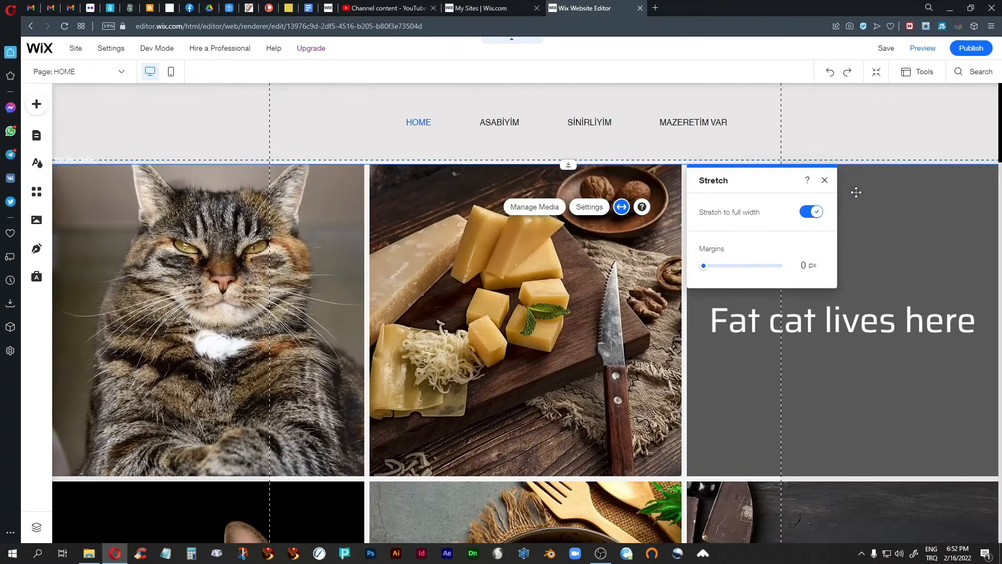
pyautogui.click(825, 180)
# Look over the rows of the full-width gallery and briefly view its main settings
pyautogui.scroll(-1, 423, 287)
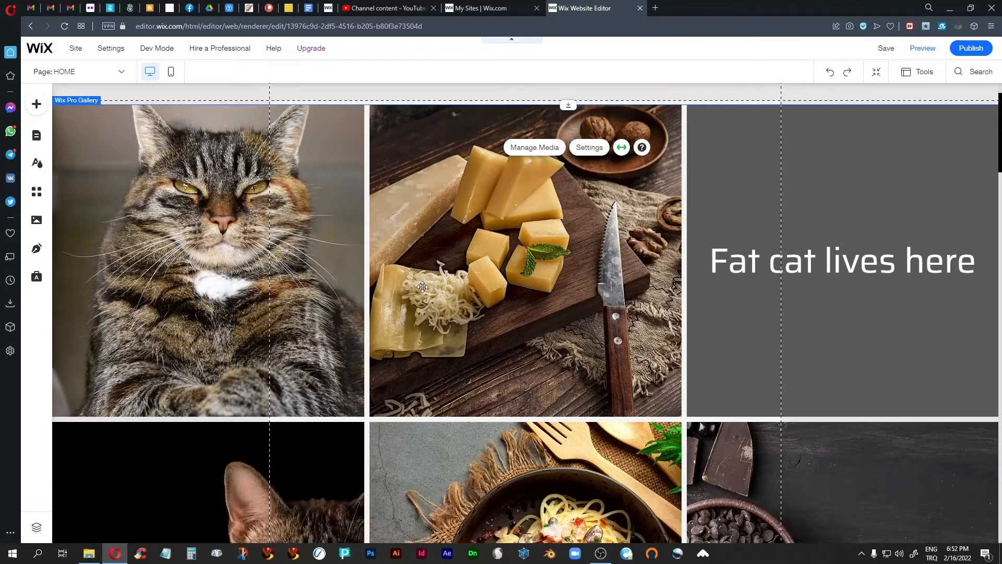
pyautogui.scroll(1, 443, 289)
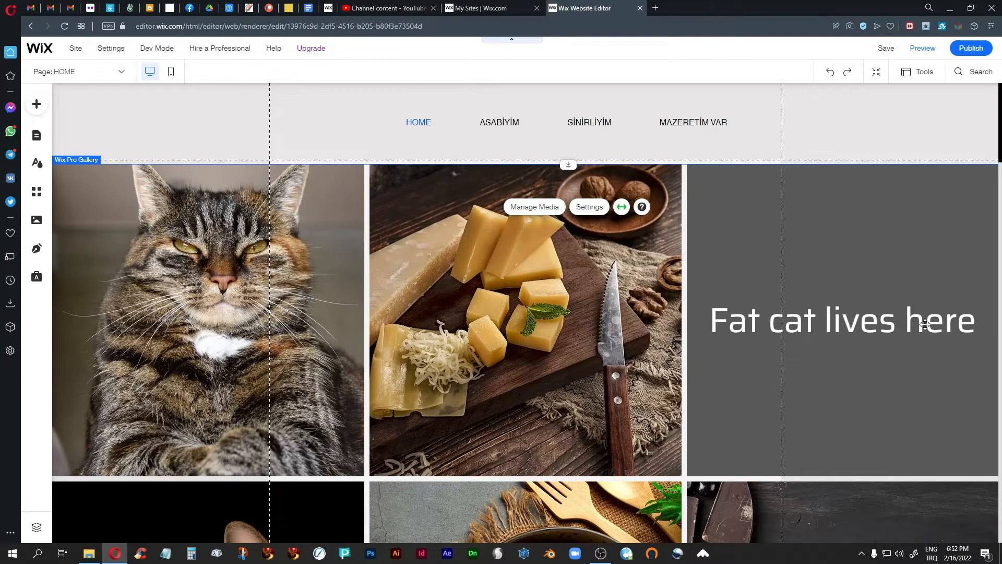
pyautogui.scroll(-10, 464, 297)
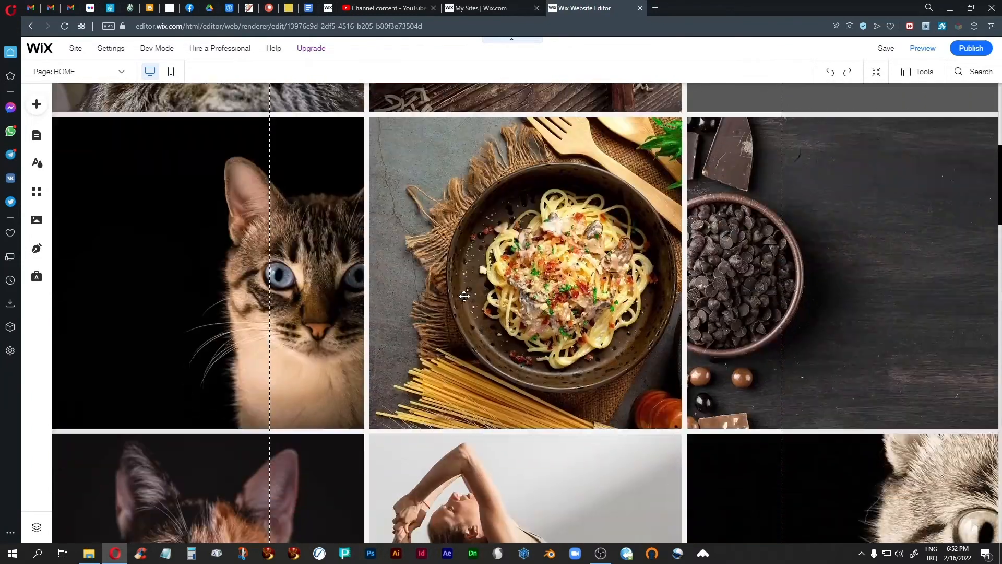
pyautogui.scroll(-4, 464, 297)
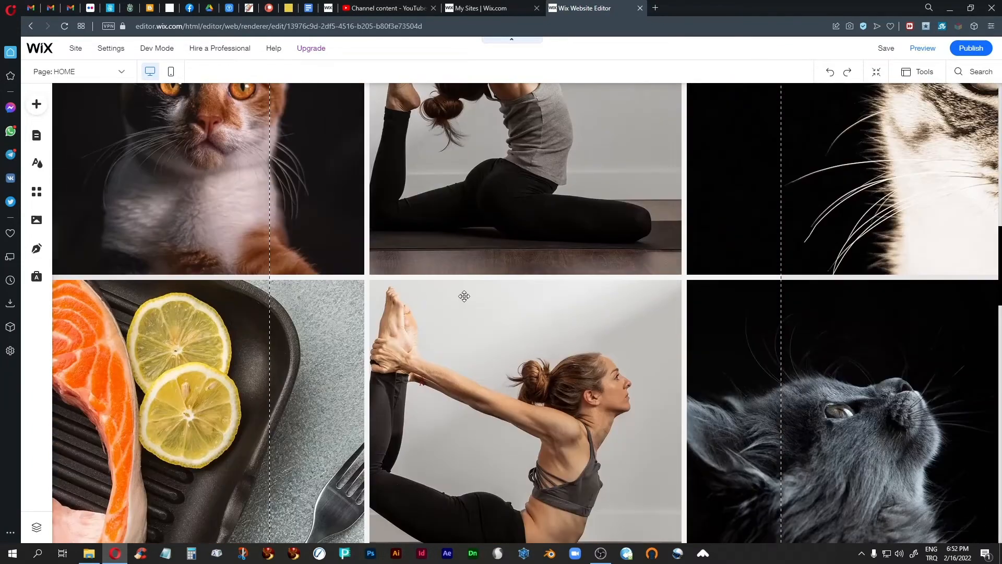
pyautogui.scroll(14, 464, 297)
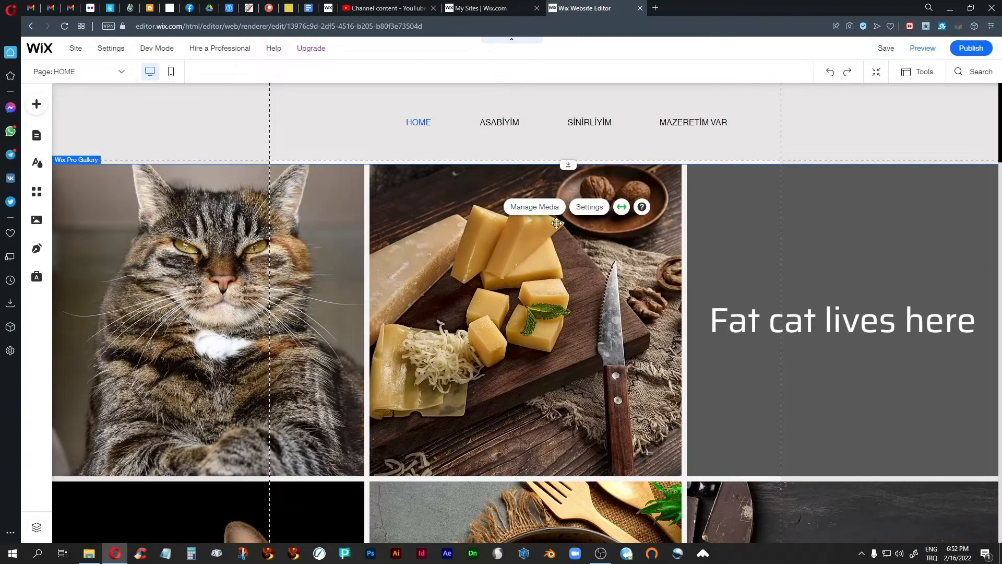
pyautogui.click(589, 207)
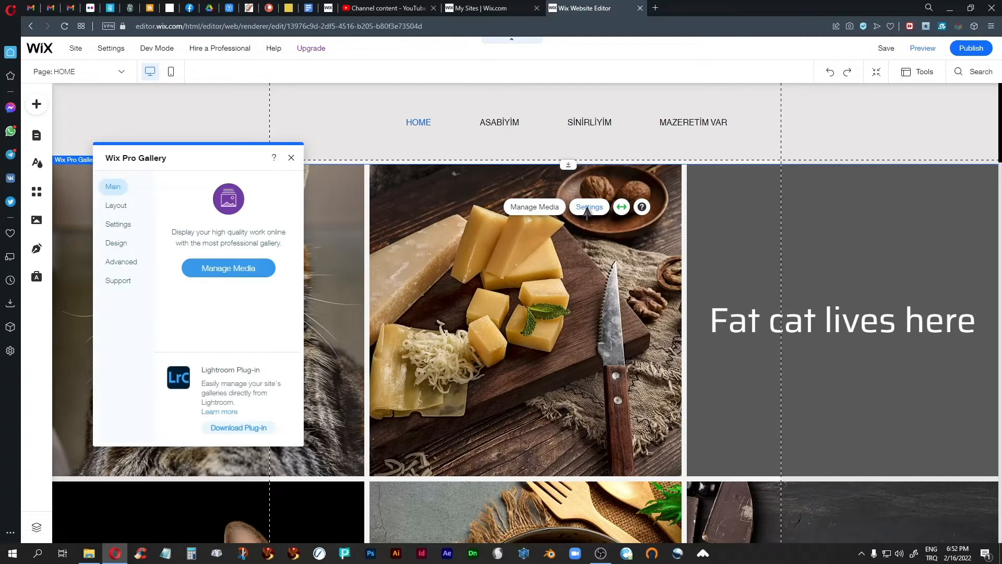
pyautogui.click(293, 159)
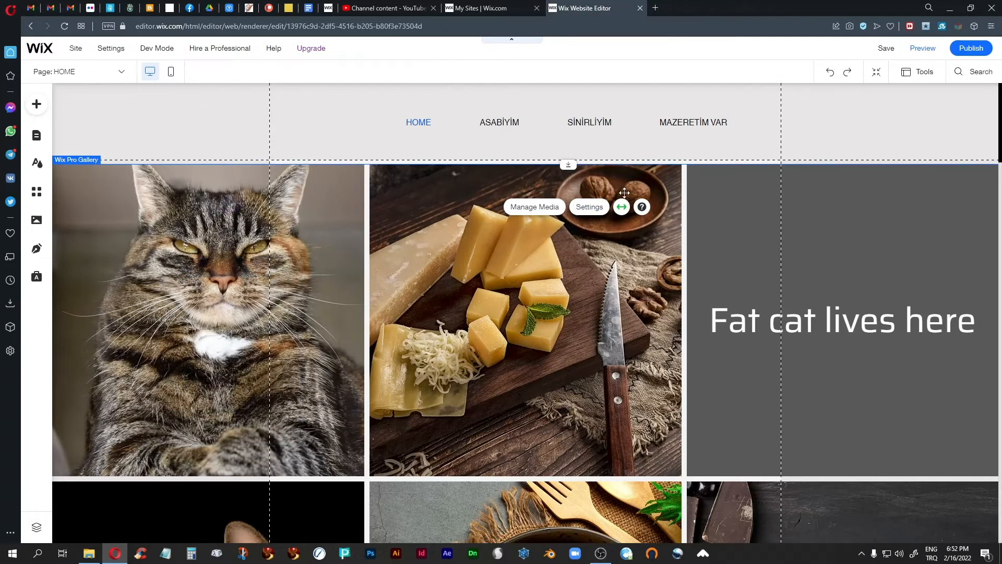
# Try adjusting the margins of the full-width gallery, ending at 0 px
pyautogui.click(621, 207)
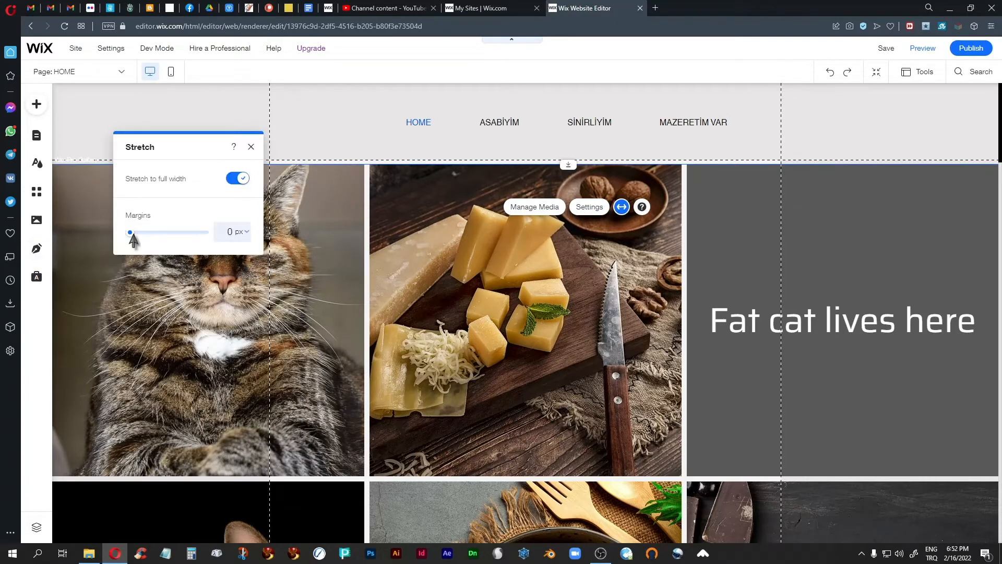
pyautogui.moveTo(130, 233)
pyautogui.mouseDown()
pyautogui.moveTo(176, 234)
pyautogui.moveTo(116, 240)
pyautogui.mouseUp()
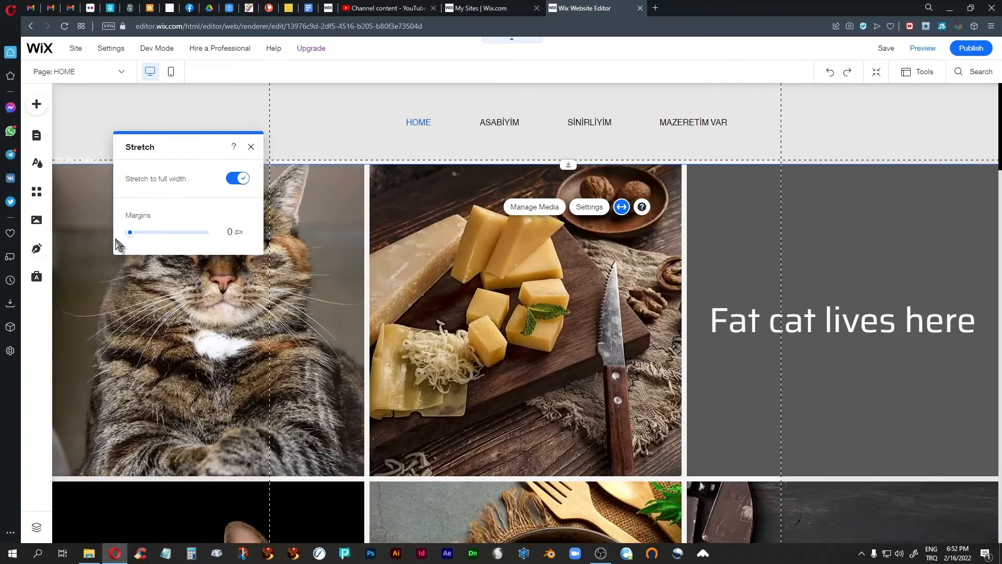
pyautogui.click(252, 148)
# Compare the image ratios in the gallery's grid layout customization and set the ratio to 4:3
pyautogui.click(595, 207)
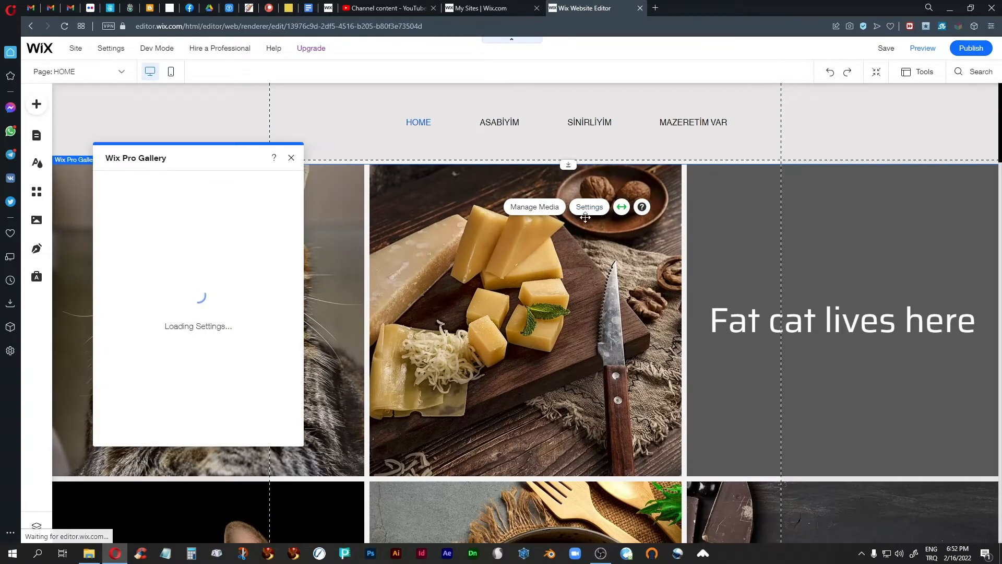
pyautogui.moveTo(199, 154); pyautogui.dragTo(462, 180)
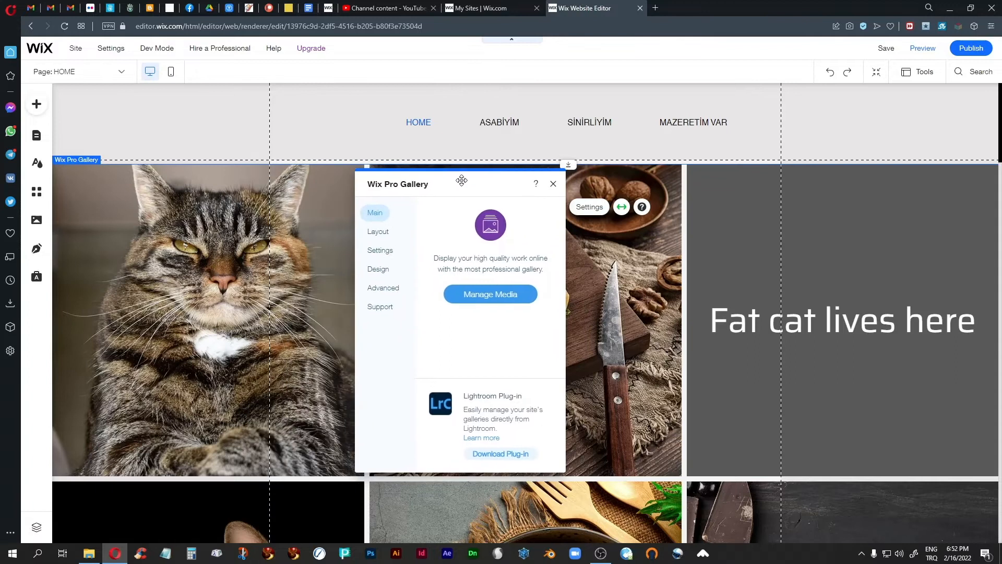
pyautogui.click(377, 233)
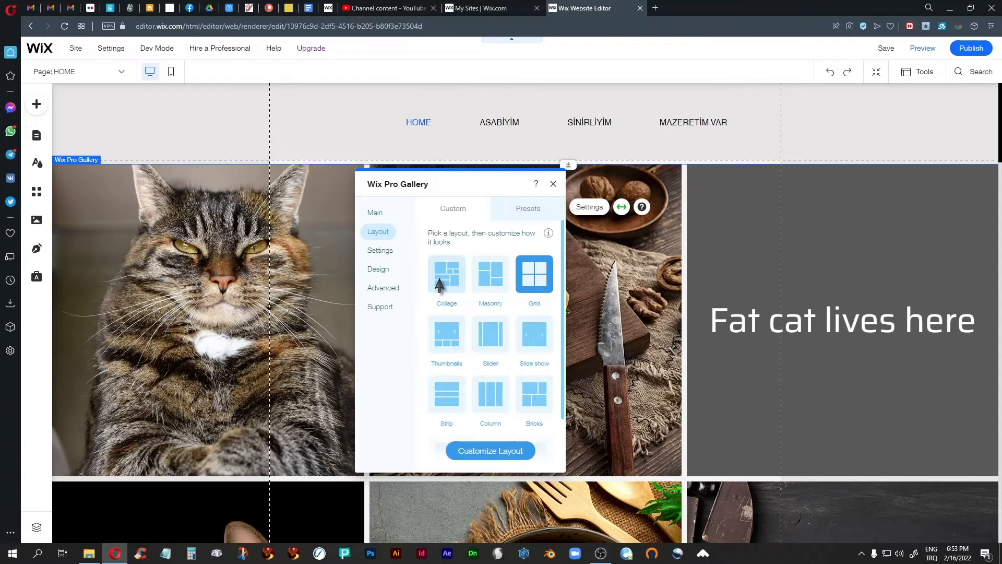
pyautogui.click(491, 451)
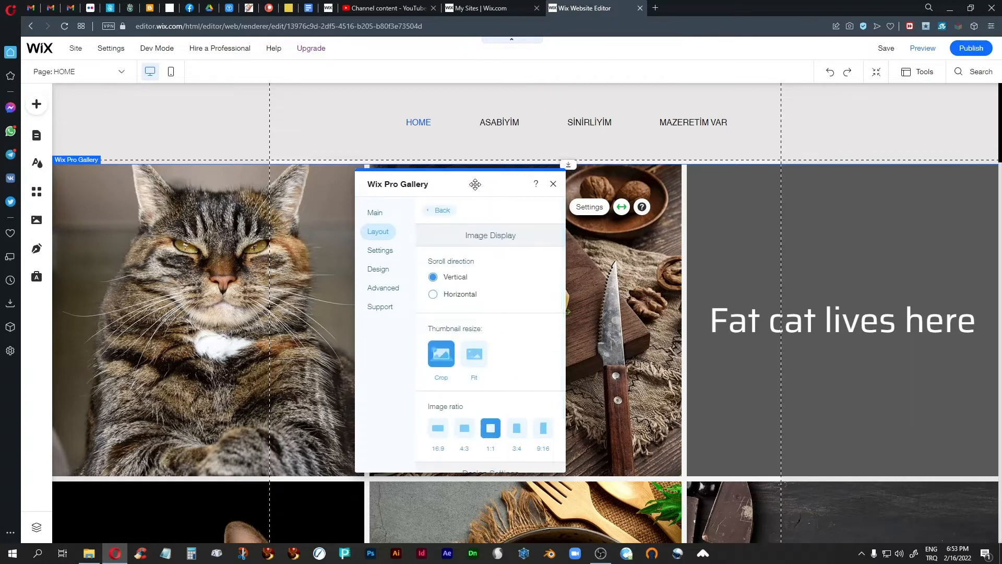
pyautogui.moveTo(472, 183); pyautogui.dragTo(441, 118)
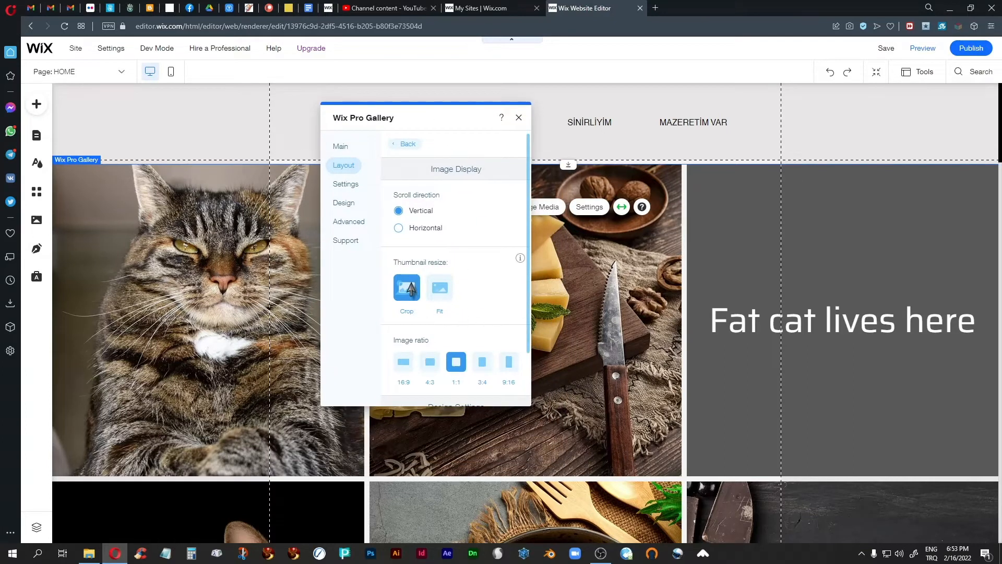
pyautogui.scroll(-1, 491, 280)
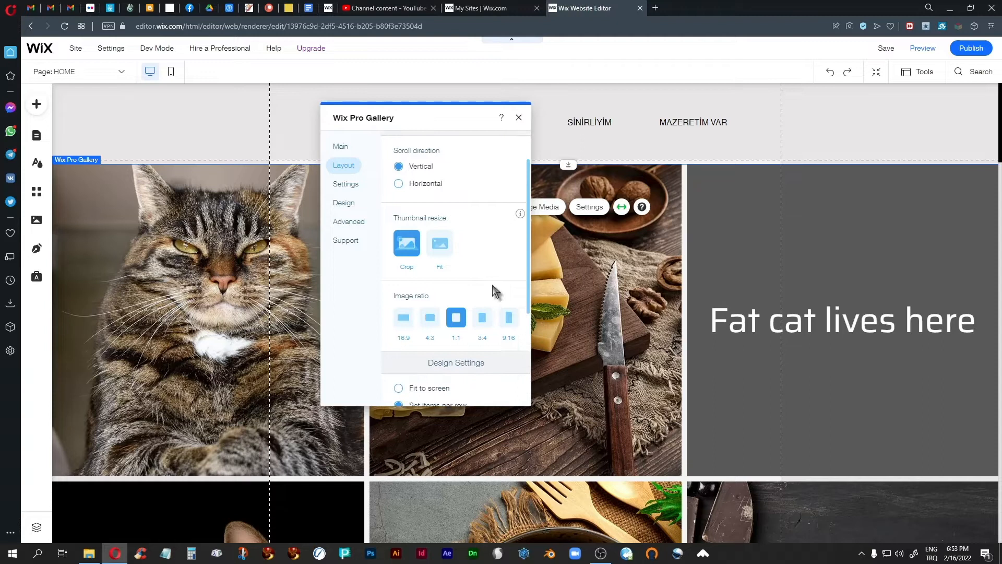
pyautogui.click(431, 319)
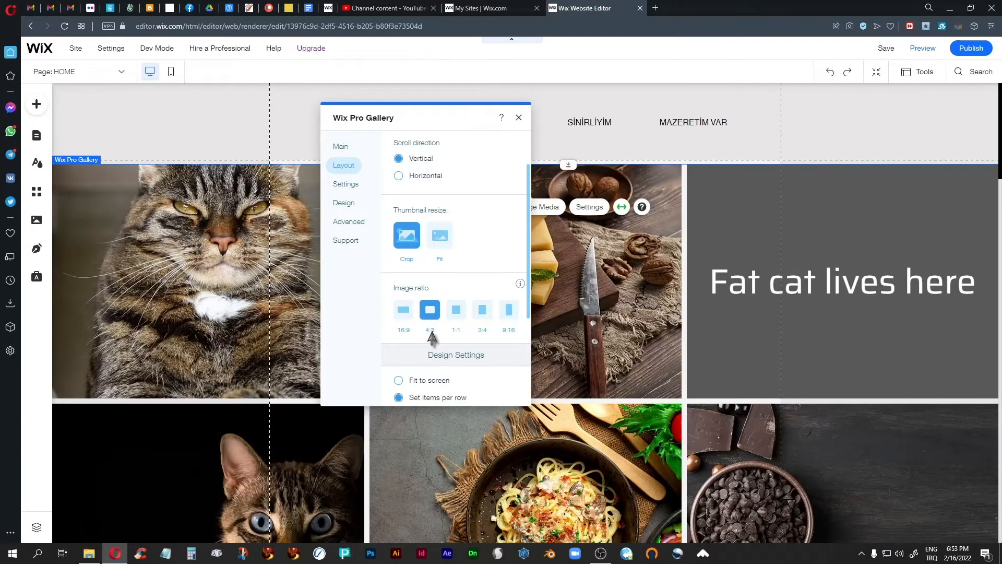
pyautogui.click(404, 310)
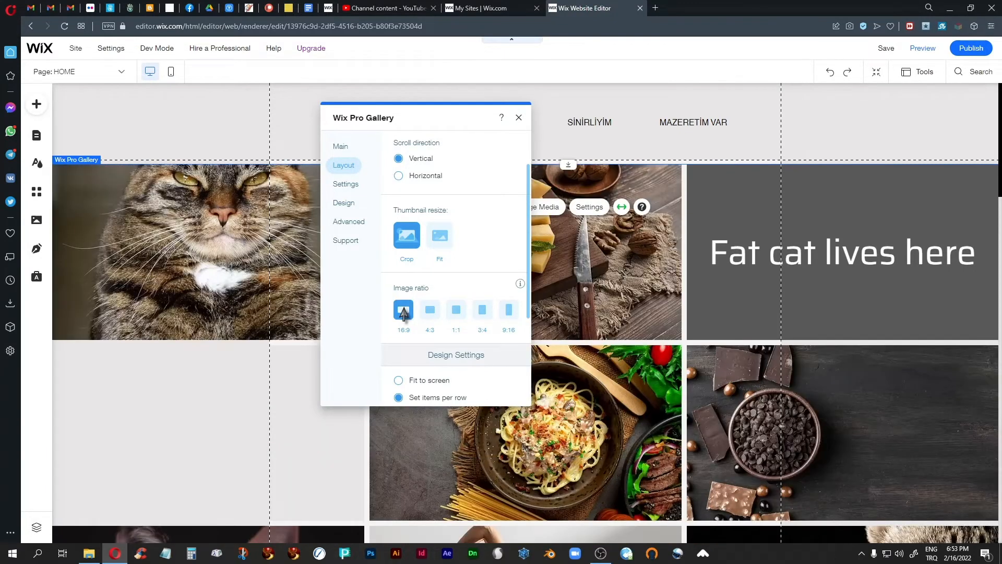
pyautogui.click(507, 312)
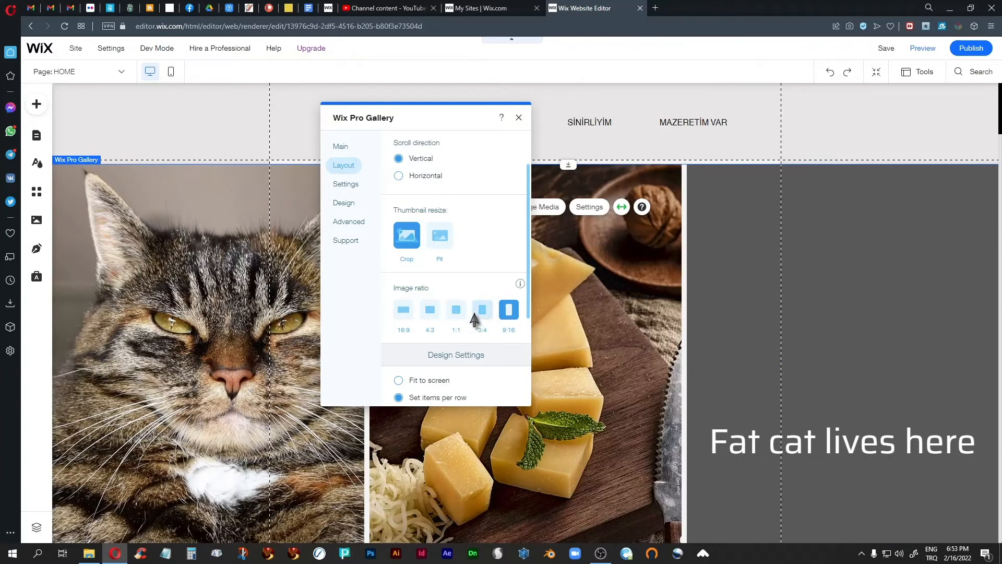
pyautogui.click(482, 311)
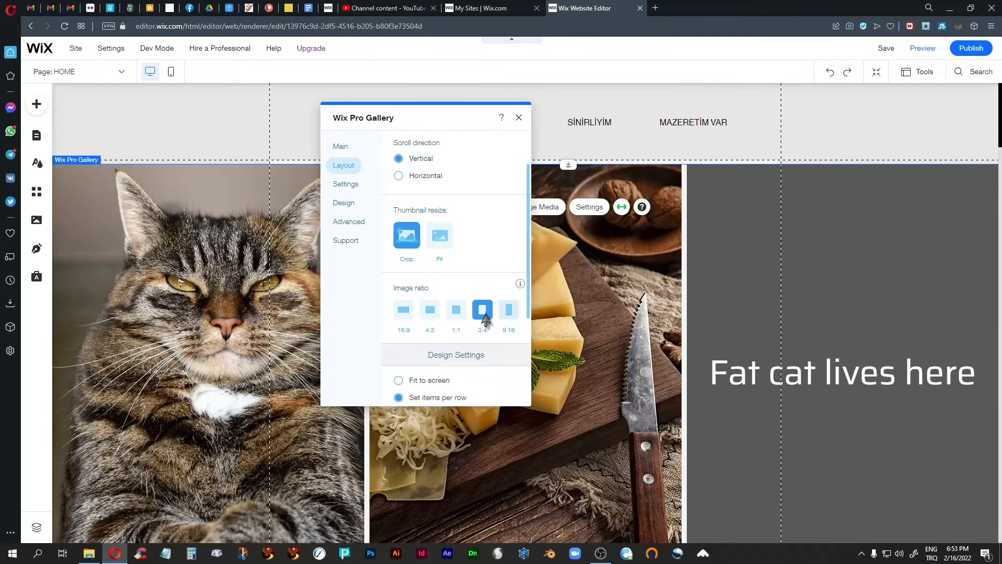
pyautogui.click(424, 317)
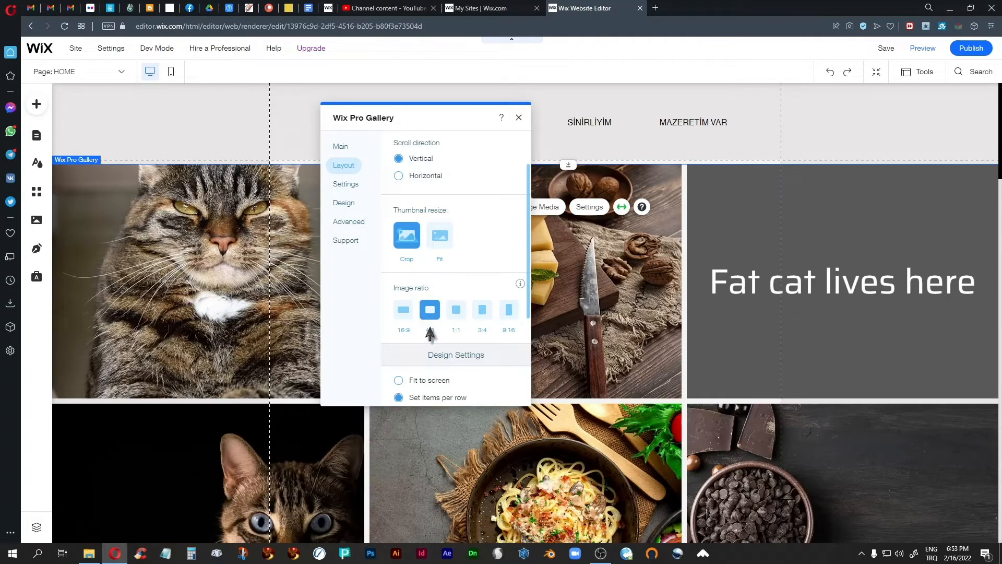
# Try fitting the gallery to the screen with a thumbnail size of 39, then return to setting items per row
pyautogui.scroll(-2, 460, 270)
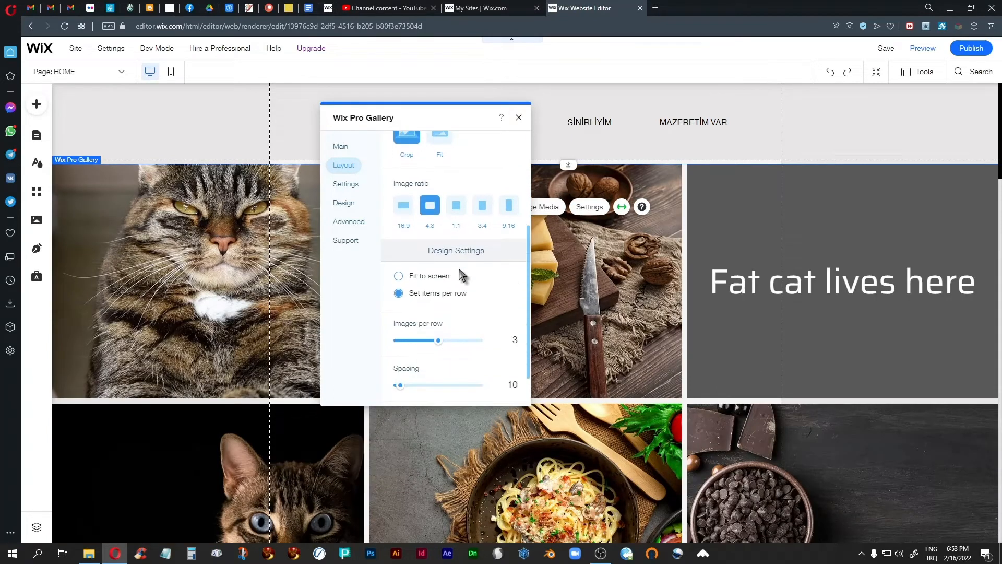
pyautogui.click(399, 276)
pyautogui.moveTo(435, 341); pyautogui.dragTo(429, 342)
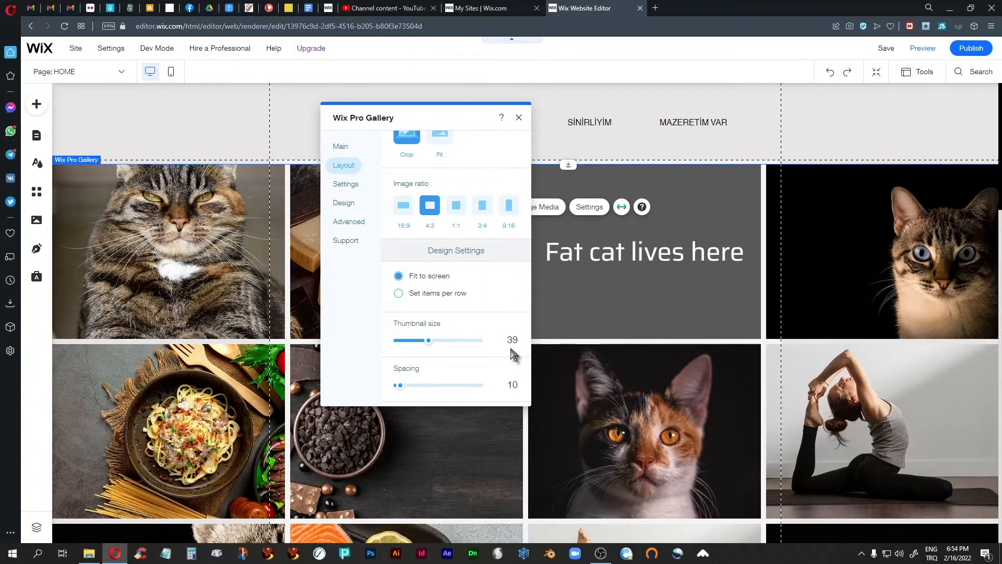
pyautogui.click(398, 292)
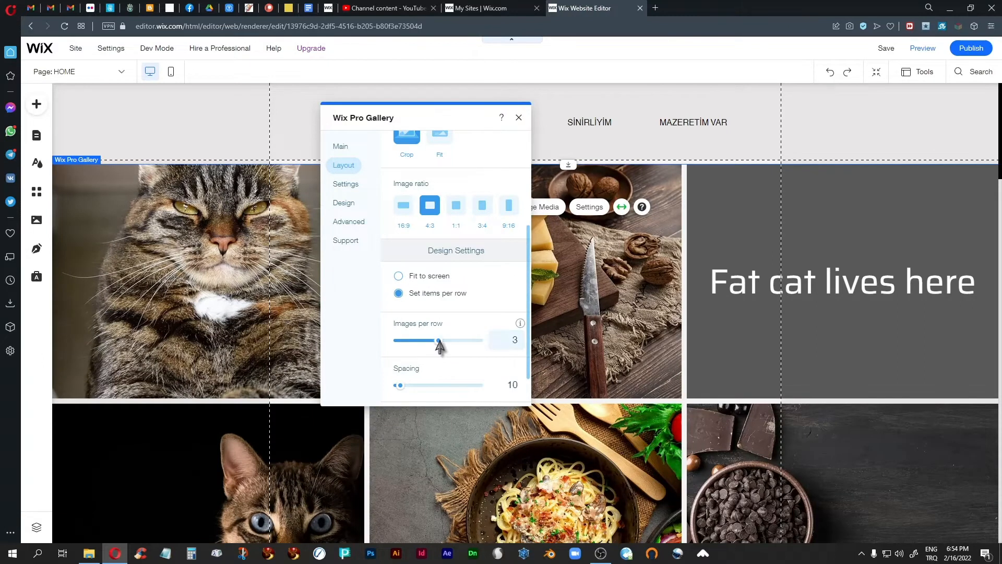
# Compare different numbers of images per row, set it to 4, and look over the resulting gallery rows
pyautogui.moveTo(439, 341); pyautogui.dragTo(512, 340)
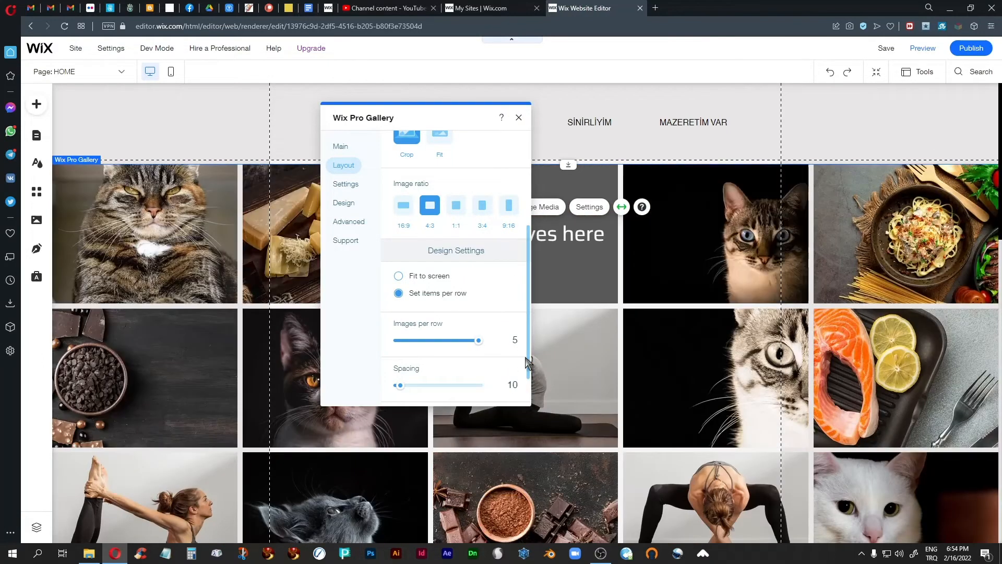
pyautogui.moveTo(477, 341); pyautogui.dragTo(537, 346)
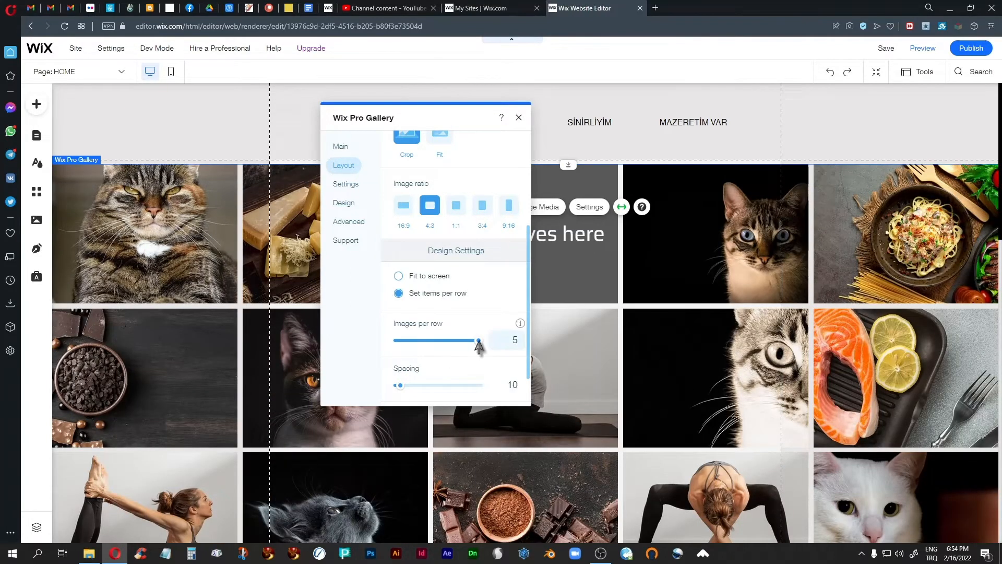
pyautogui.moveTo(478, 341); pyautogui.dragTo(463, 341)
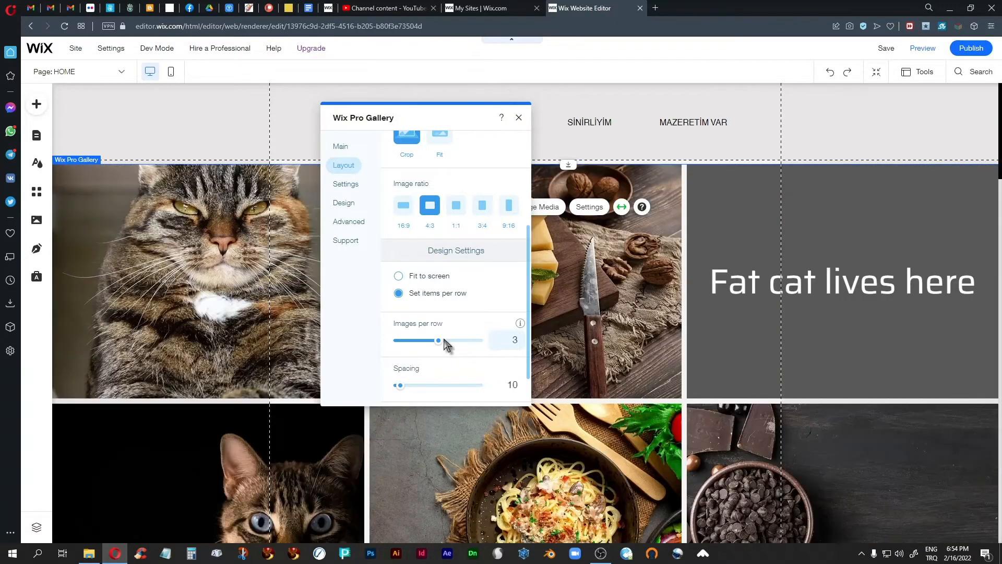
pyautogui.moveTo(445, 342); pyautogui.dragTo(459, 343)
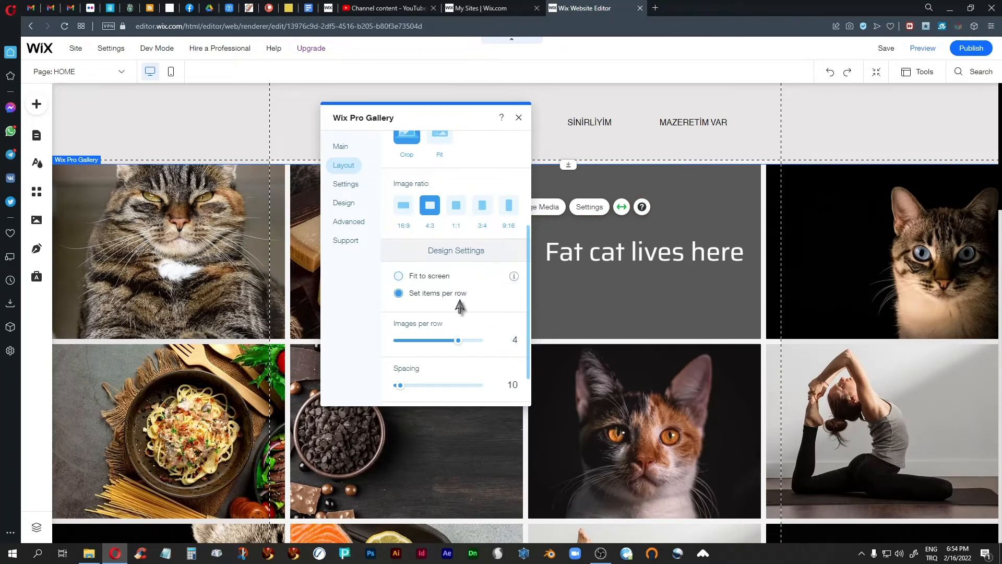
pyautogui.scroll(-1, 459, 307)
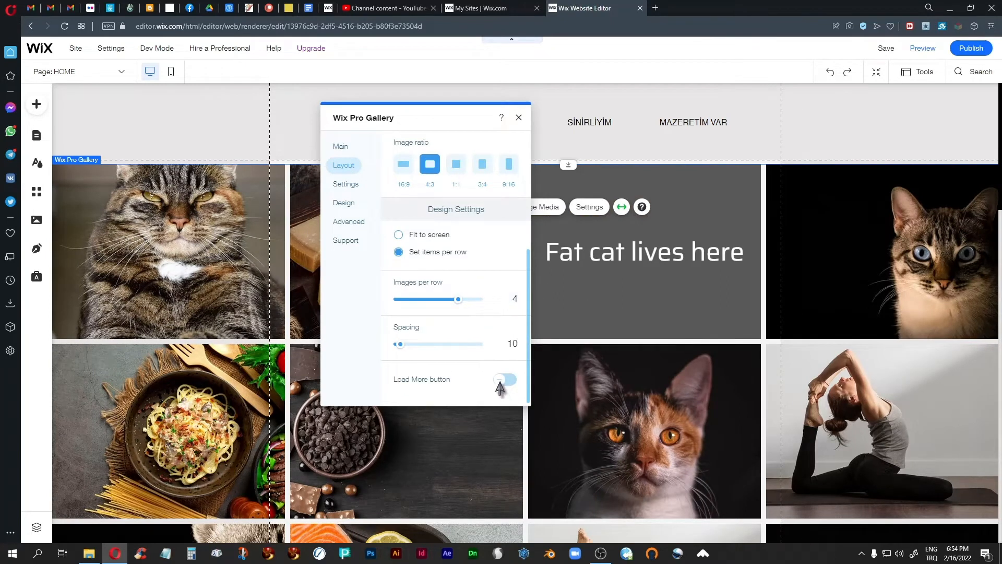
pyautogui.scroll(-4, 687, 379)
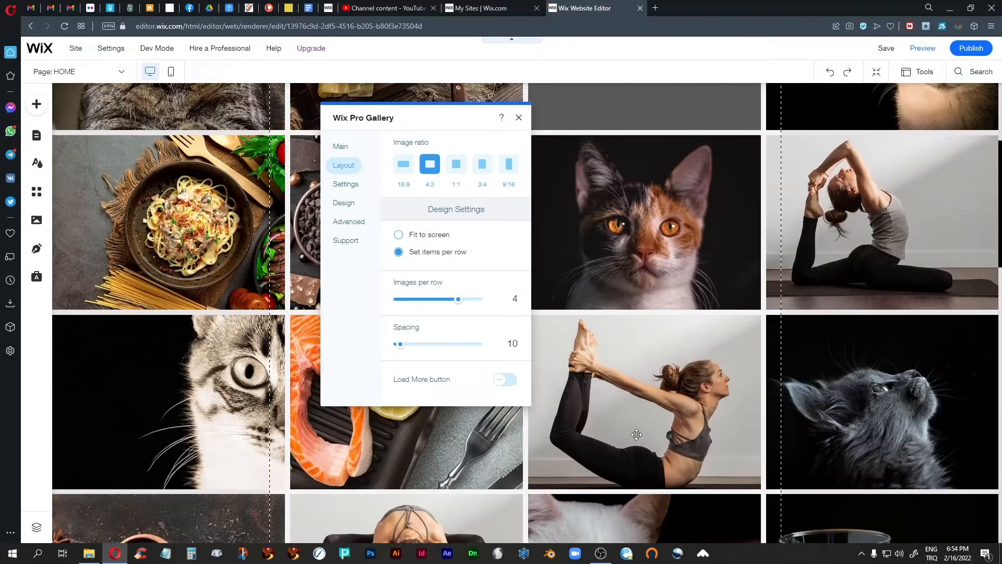
pyautogui.scroll(-4, 651, 375)
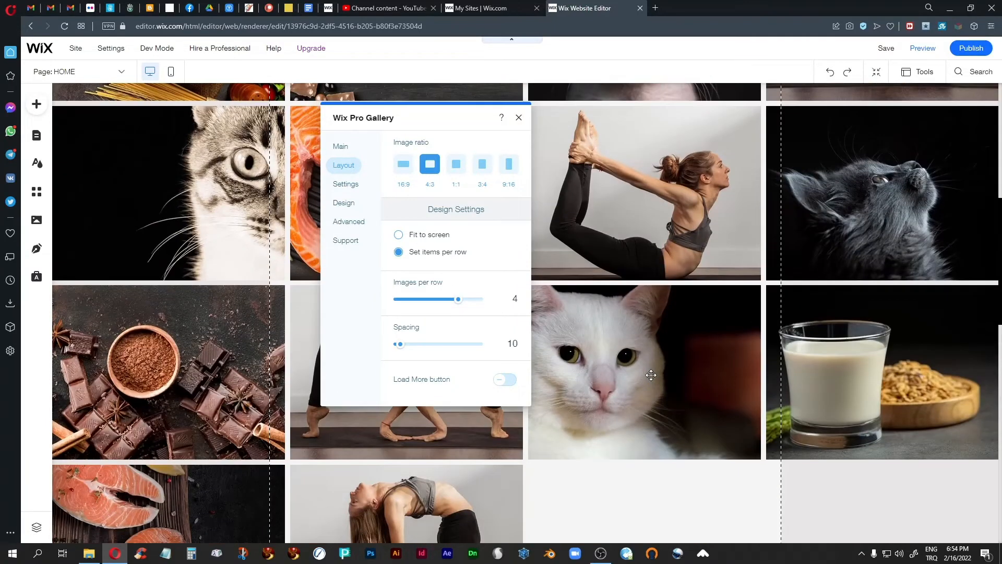
pyautogui.scroll(8, 651, 375)
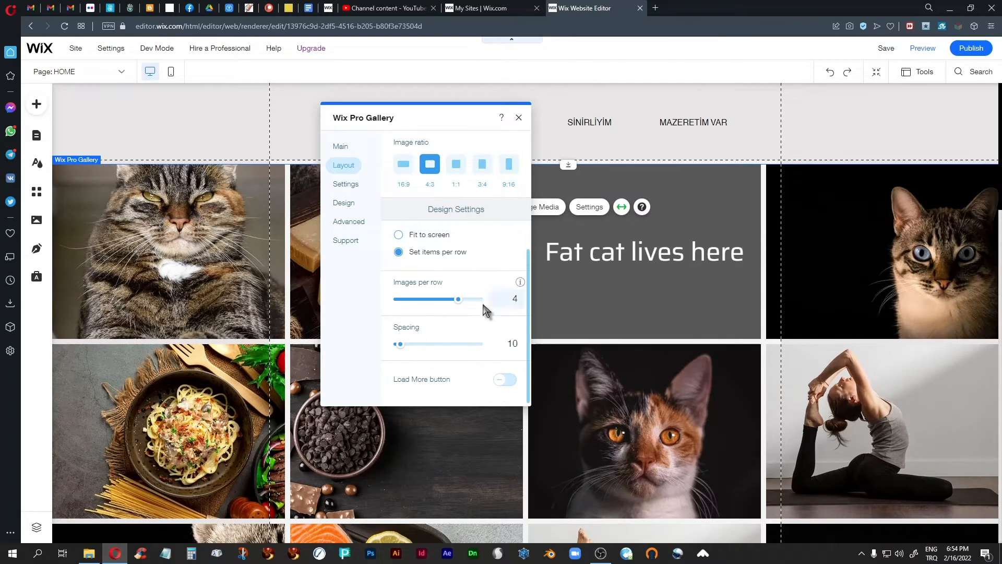
# Try resizing the gallery thumbnails with Fit, then switch them back to Crop
pyautogui.scroll(2, 482, 331)
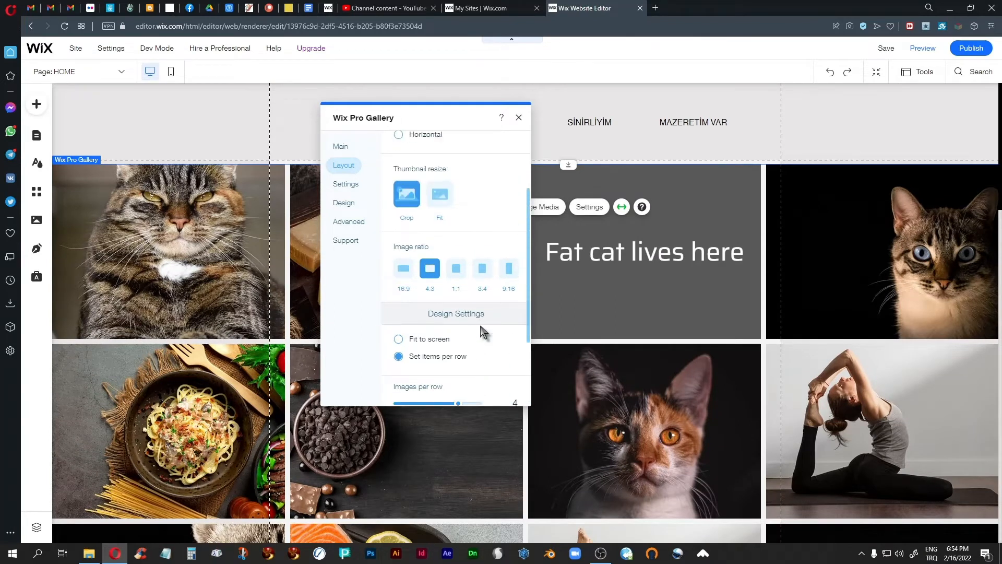
pyautogui.scroll(1, 482, 331)
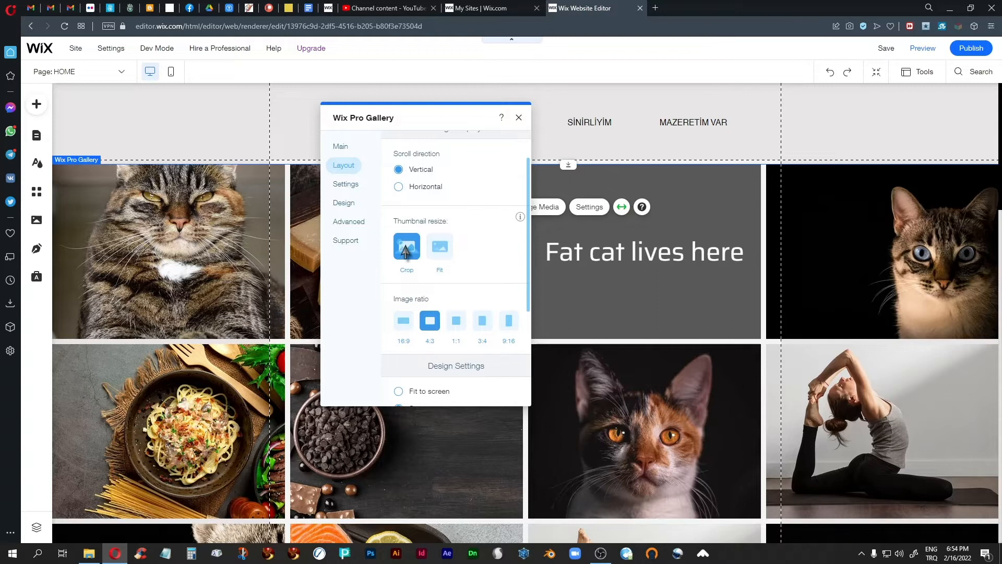
pyautogui.click(439, 249)
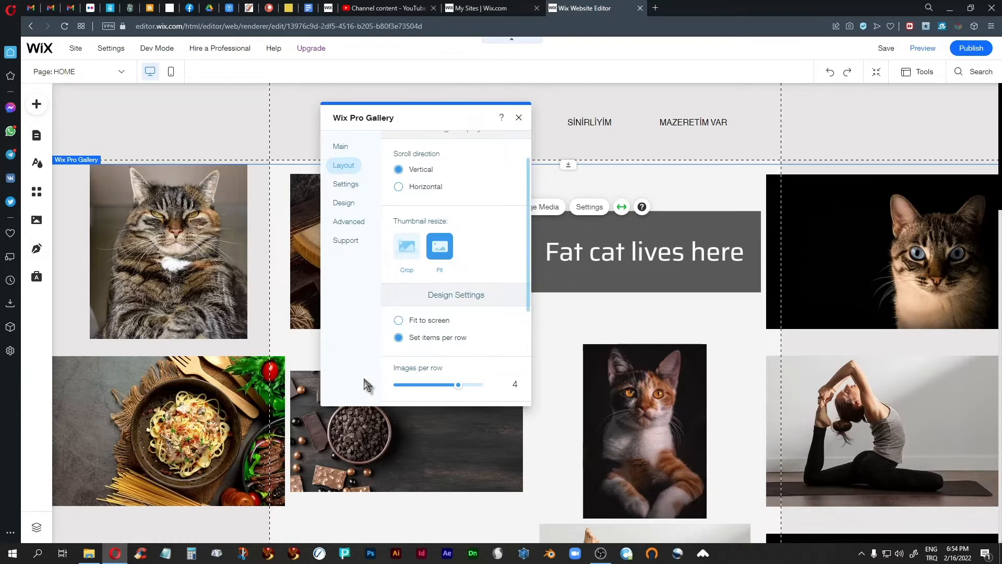
pyautogui.click(404, 245)
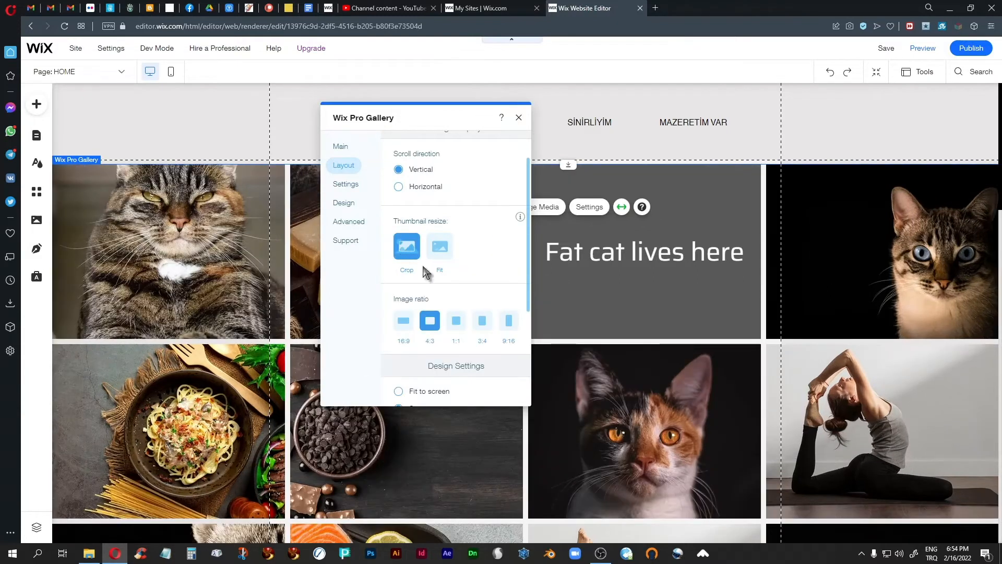
# Try the horizontal scroll direction, check how the gallery sits on the page, and return to vertical scrolling
pyautogui.scroll(1, 474, 230)
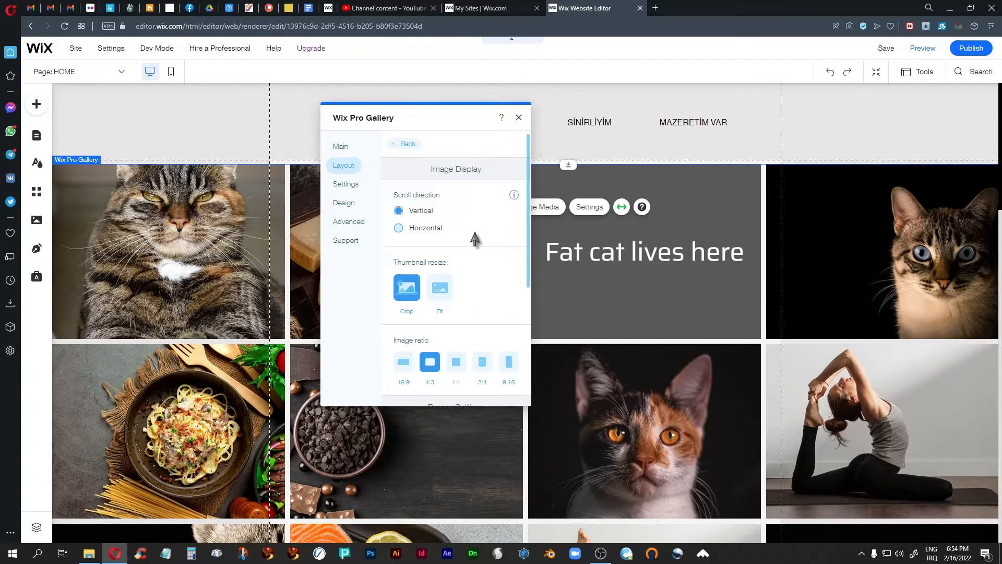
pyautogui.click(399, 229)
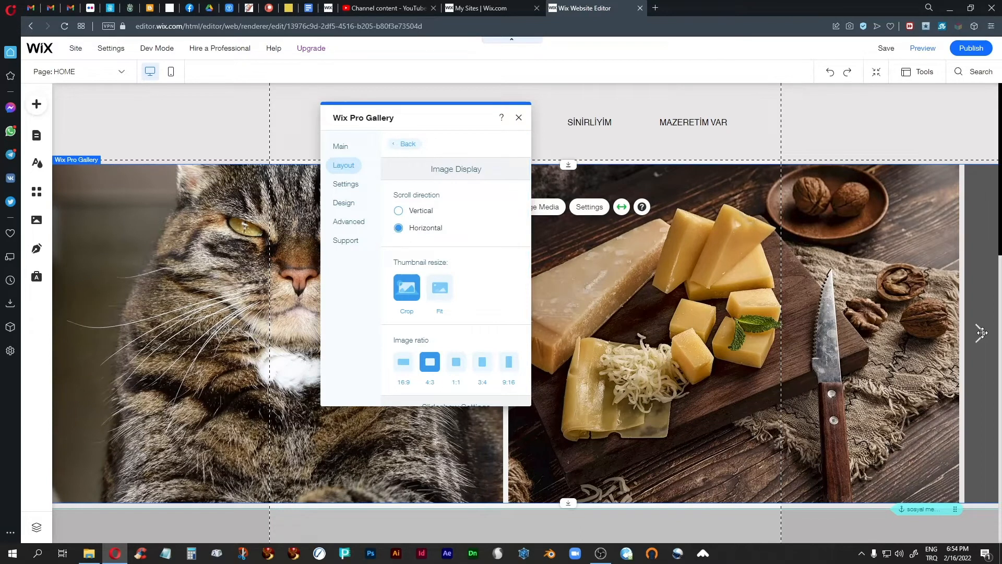
pyautogui.scroll(-6, 818, 363)
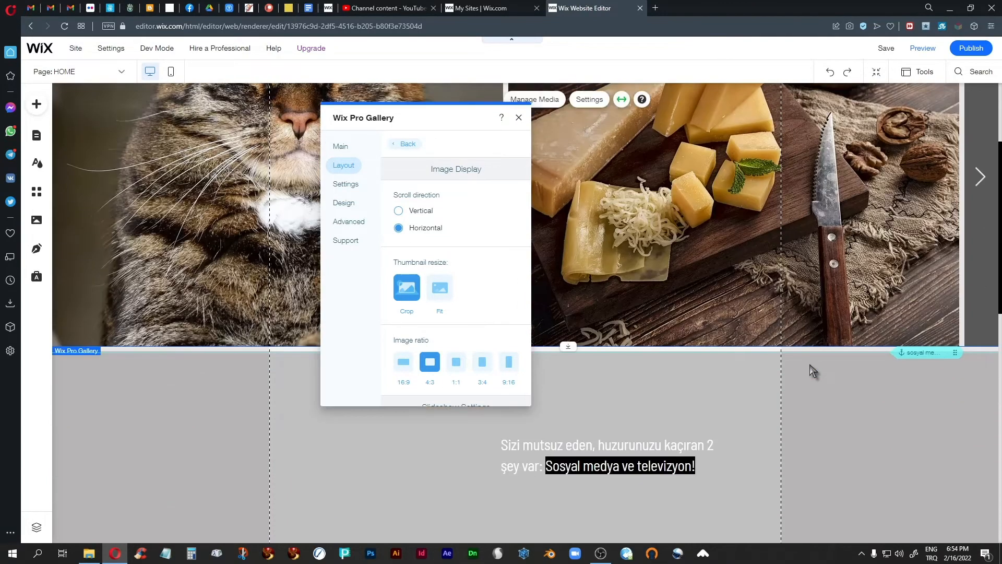
pyautogui.scroll(5, 810, 364)
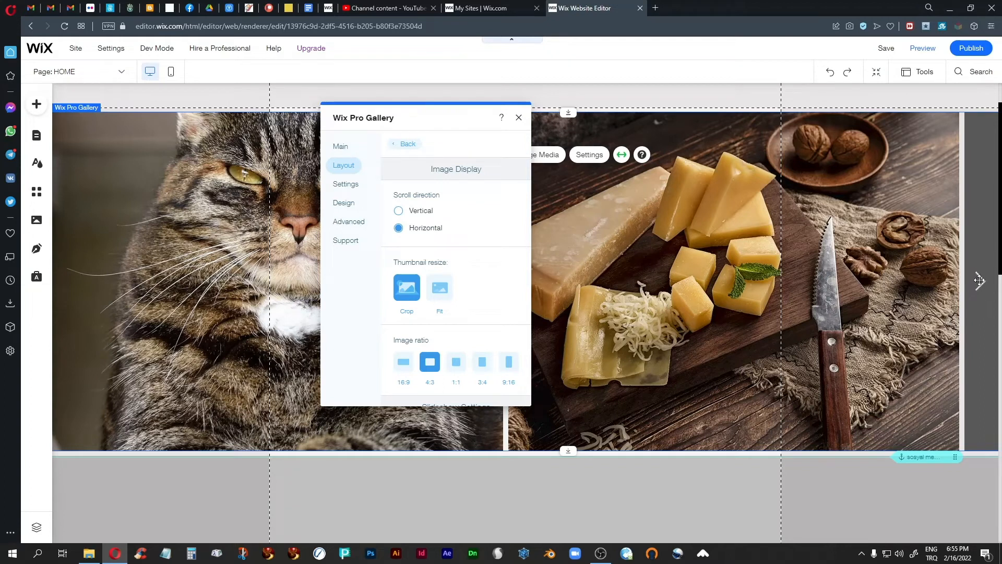
pyautogui.click(399, 211)
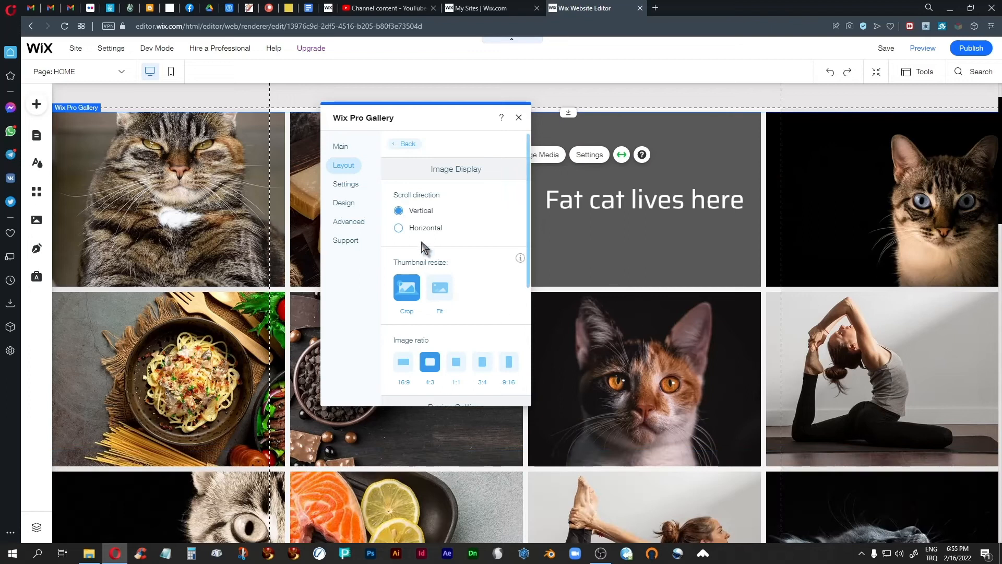
# Review the grid layout options and the available item-click actions, keeping items set to Open in Expand Mode
pyautogui.scroll(-4, 497, 279)
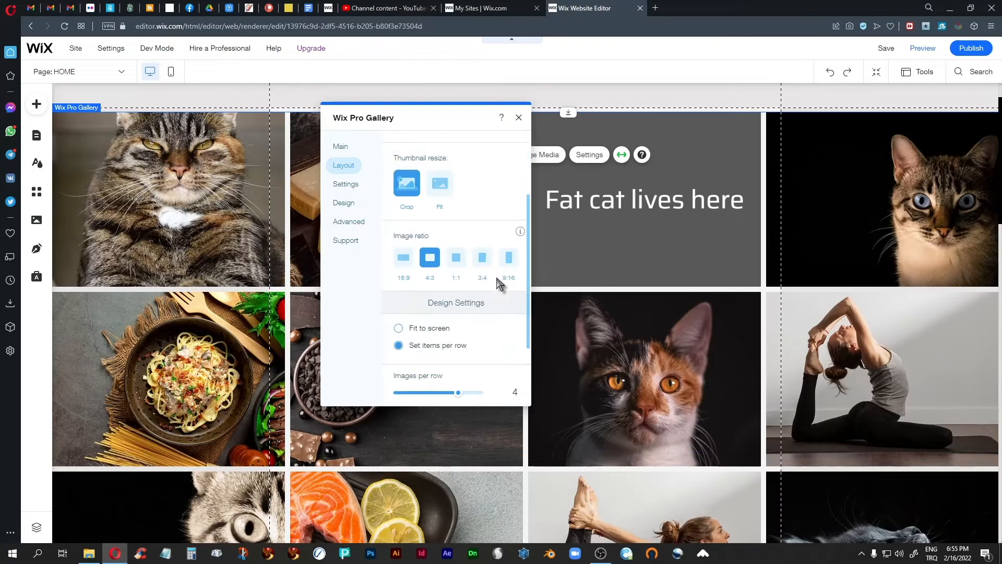
pyautogui.scroll(4, 499, 283)
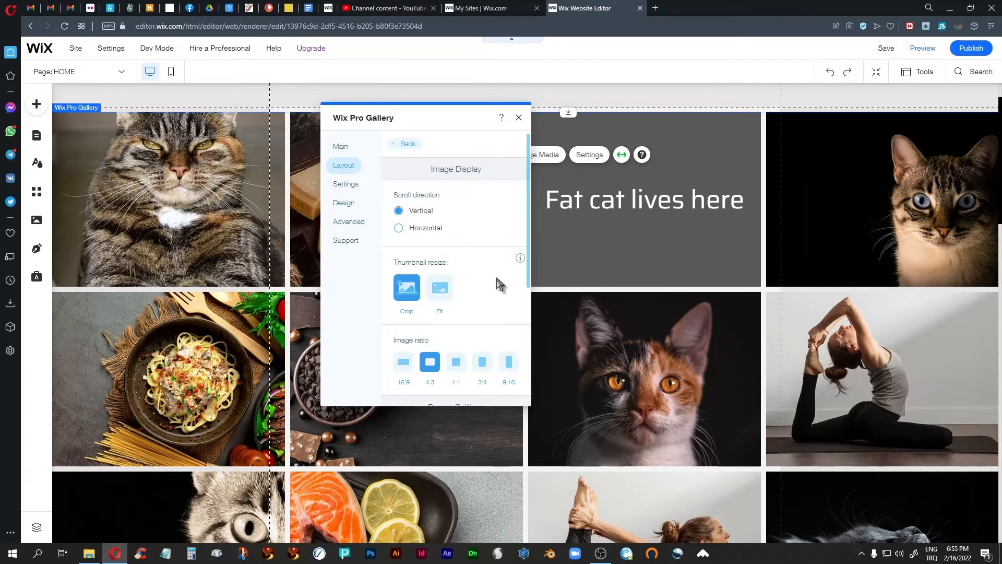
pyautogui.click(407, 145)
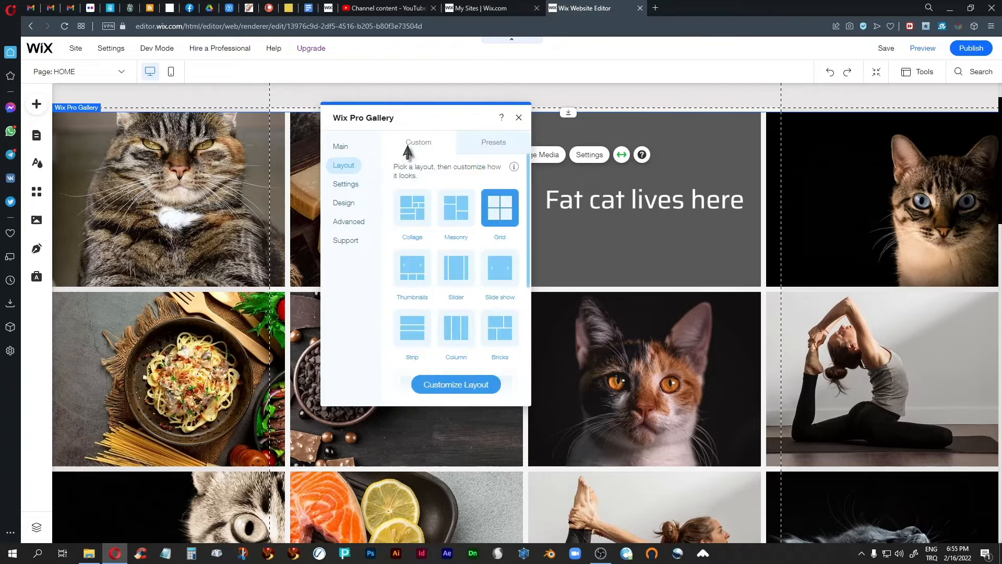
pyautogui.click(345, 185)
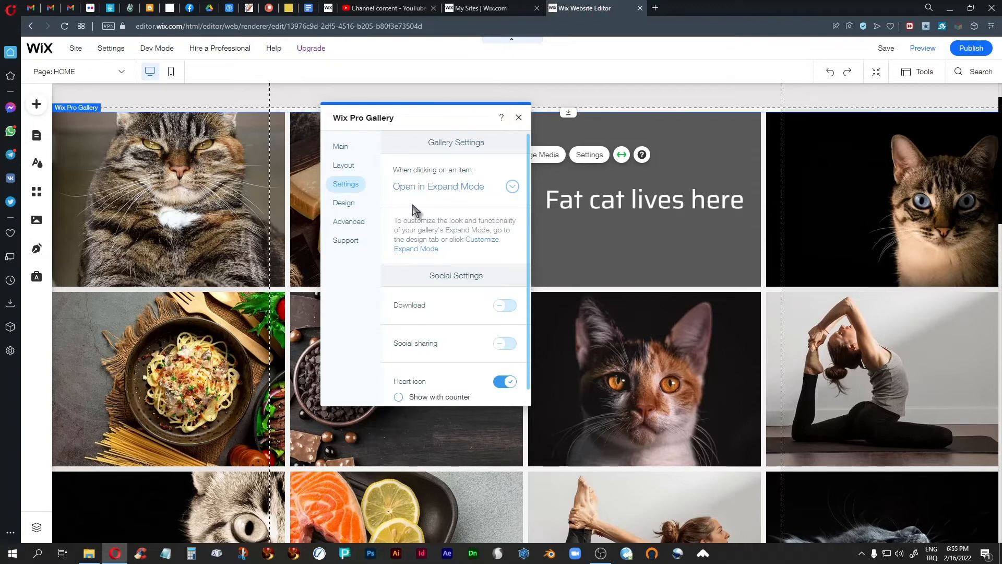
pyautogui.click(512, 189)
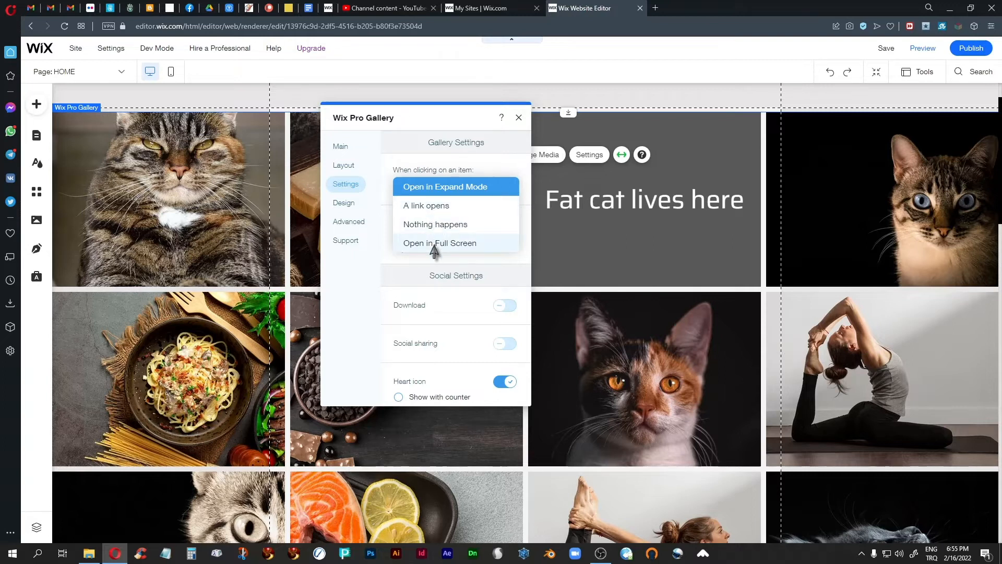
pyautogui.click(447, 186)
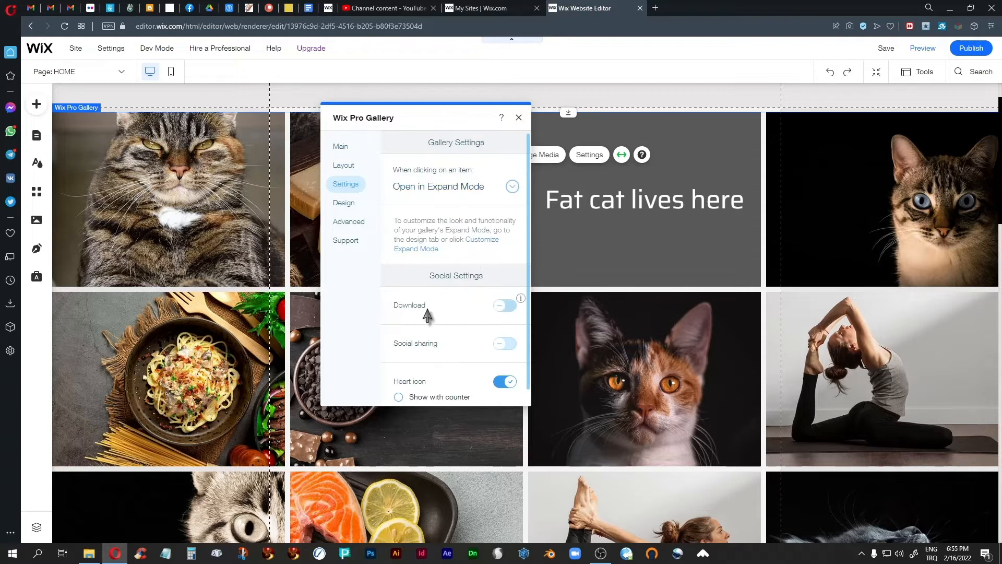
# Try enabling the gallery's Download and Social sharing options, and switch both back off
pyautogui.click(499, 308)
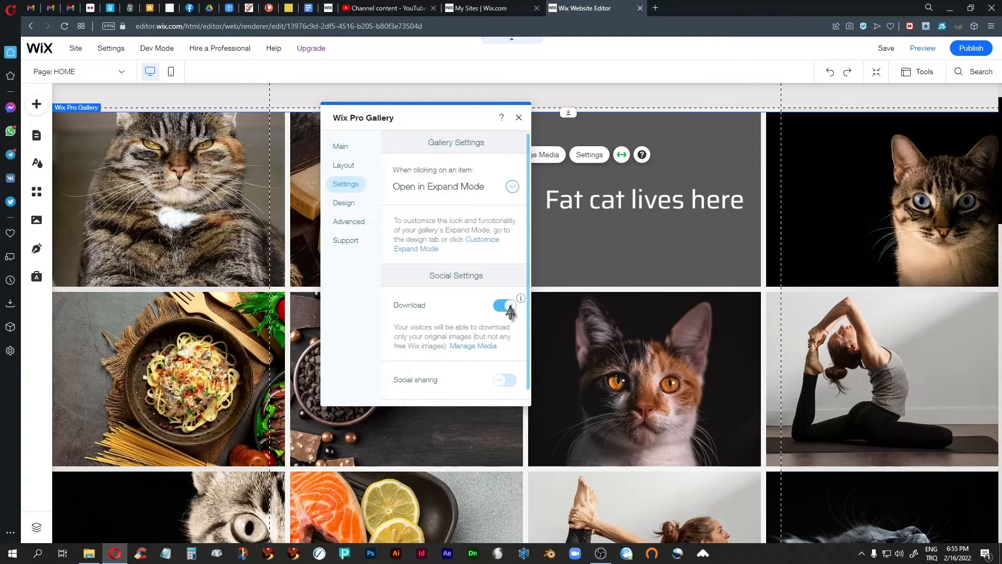
pyautogui.click(509, 308)
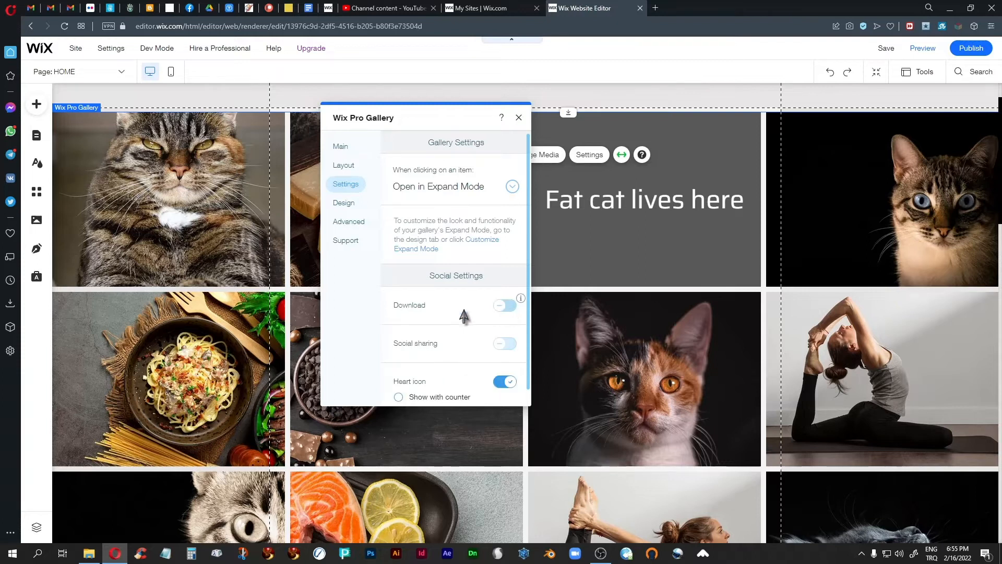
pyautogui.click(502, 344)
pyautogui.click(507, 345)
# Try the gallery's heart icon with and without a counter, and turn the icon off
pyautogui.scroll(-1, 459, 339)
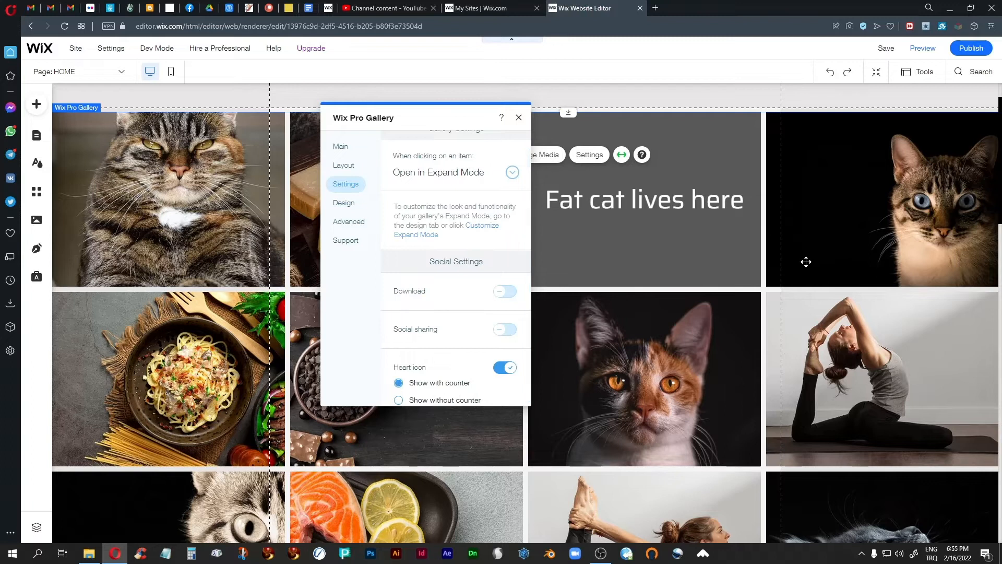
pyautogui.click(399, 400)
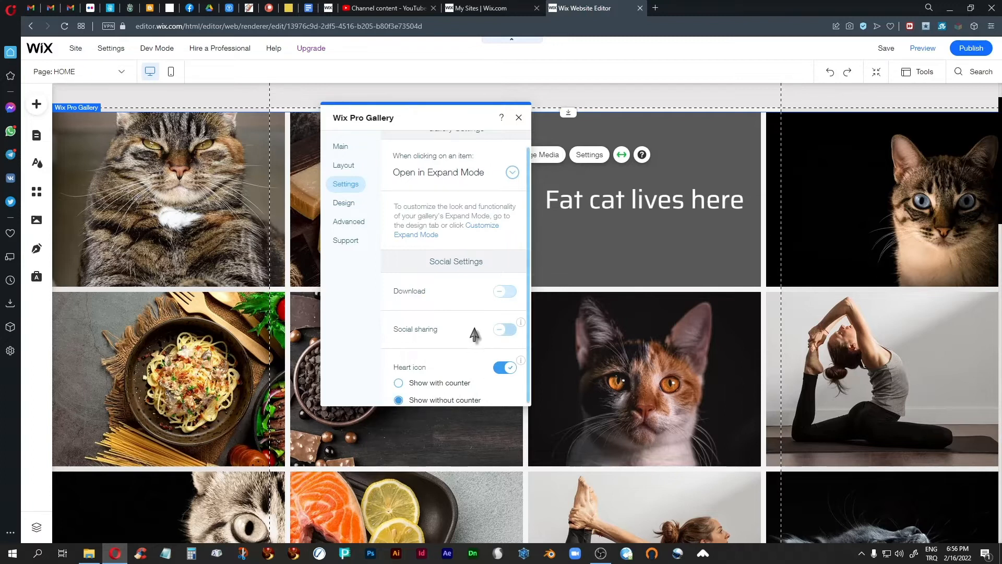
pyautogui.click(507, 370)
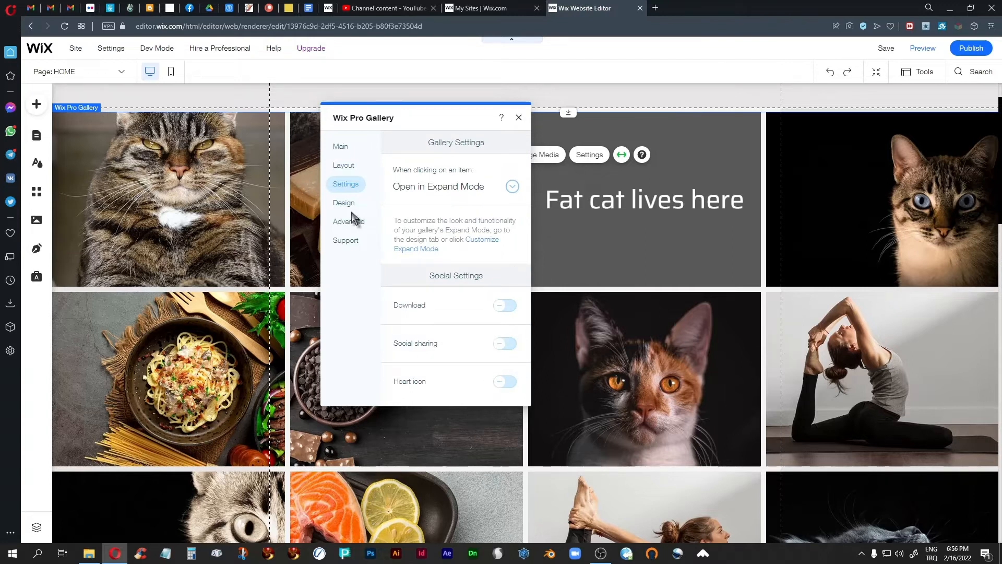
# Enable the heart icon, social sharing and download options for the gallery
pyautogui.click(496, 383)
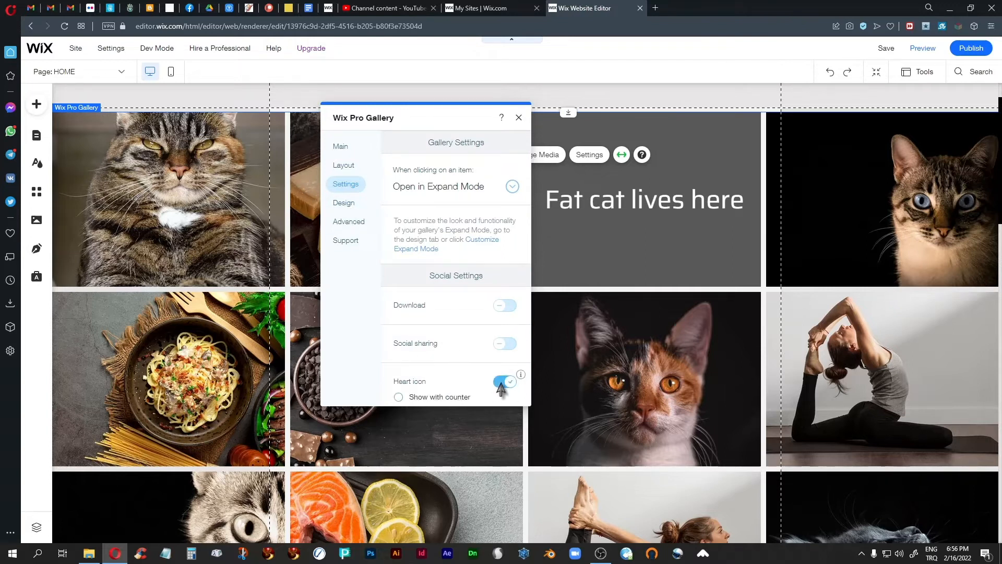
pyautogui.click(496, 344)
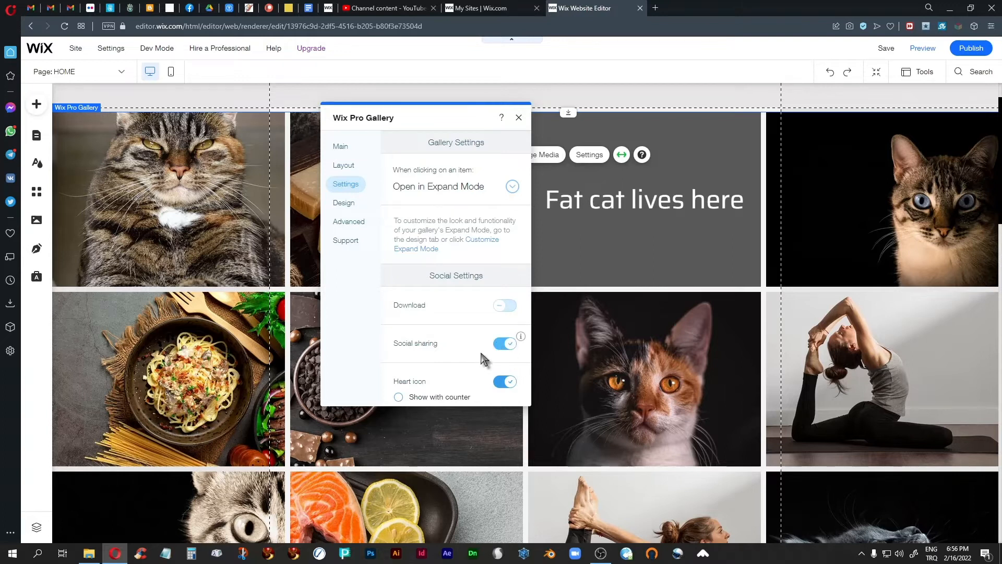
pyautogui.click(501, 306)
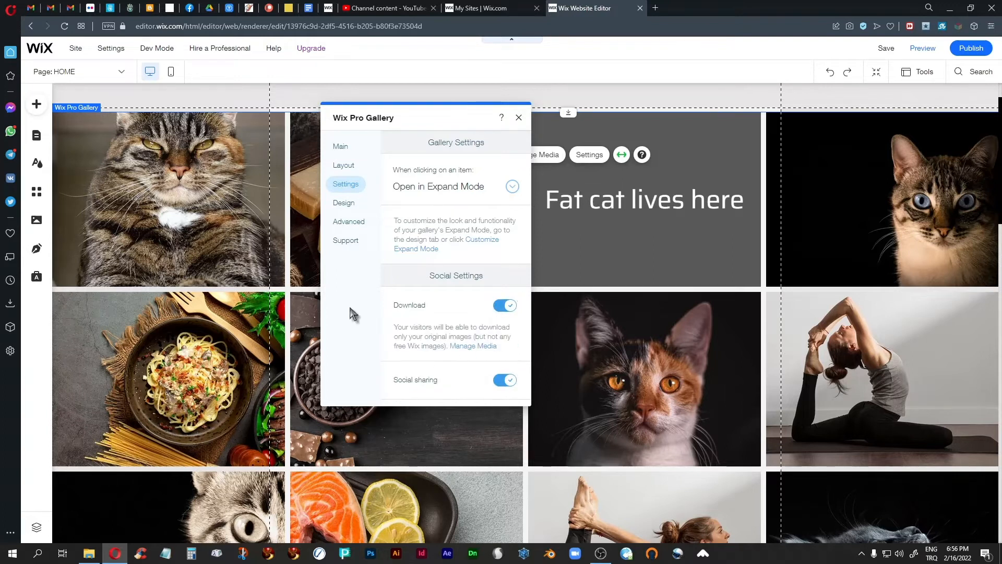
# Set the gallery's hover overlay color to white (#FFFFFF) with 8% opacity
pyautogui.click(347, 207)
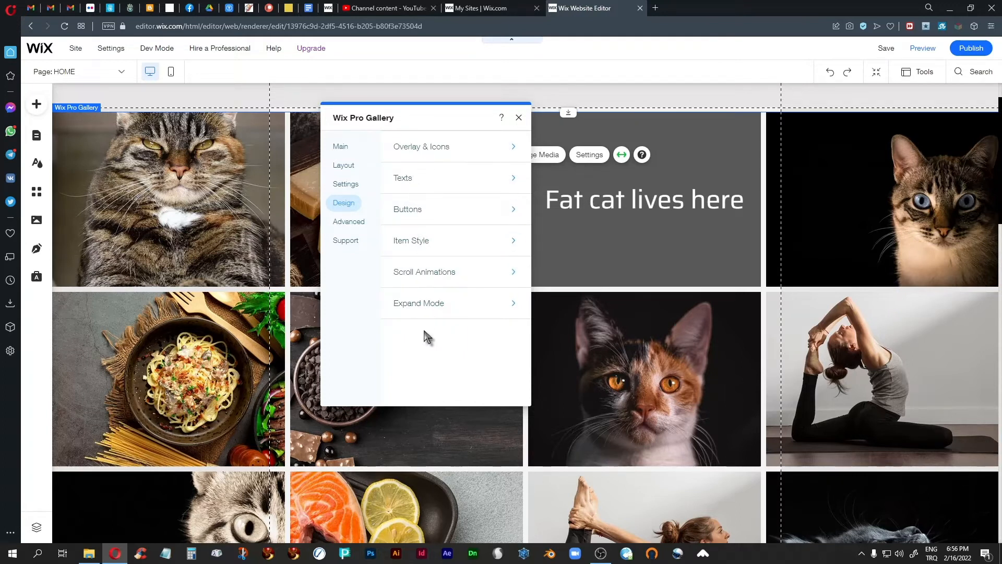
pyautogui.click(407, 151)
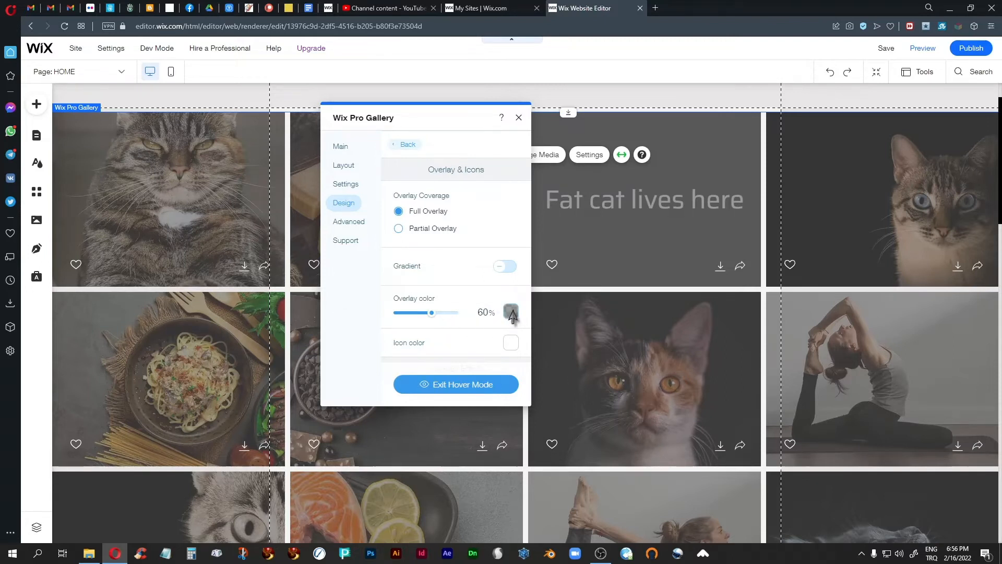
pyautogui.click(511, 313)
pyautogui.click(544, 359)
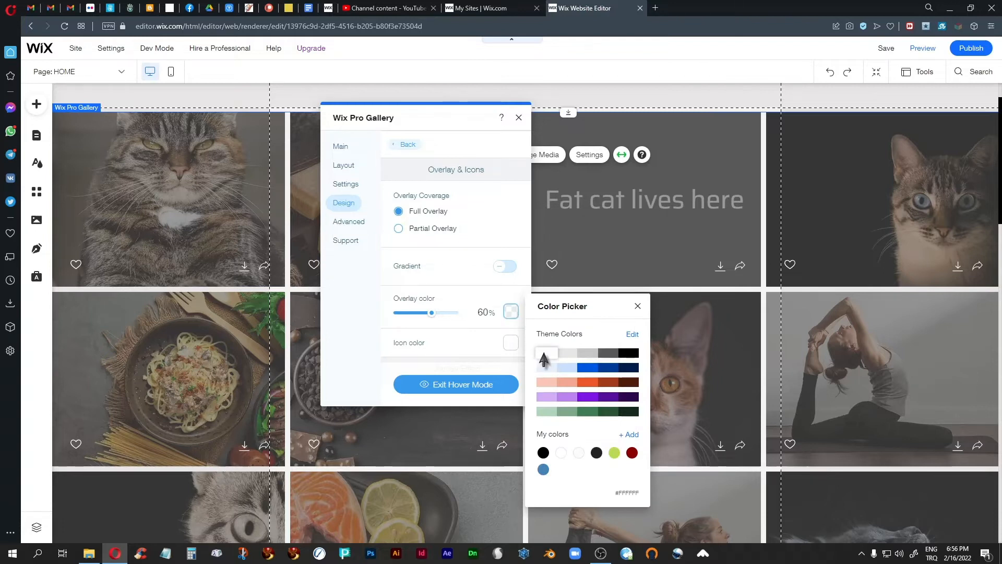
pyautogui.click(637, 307)
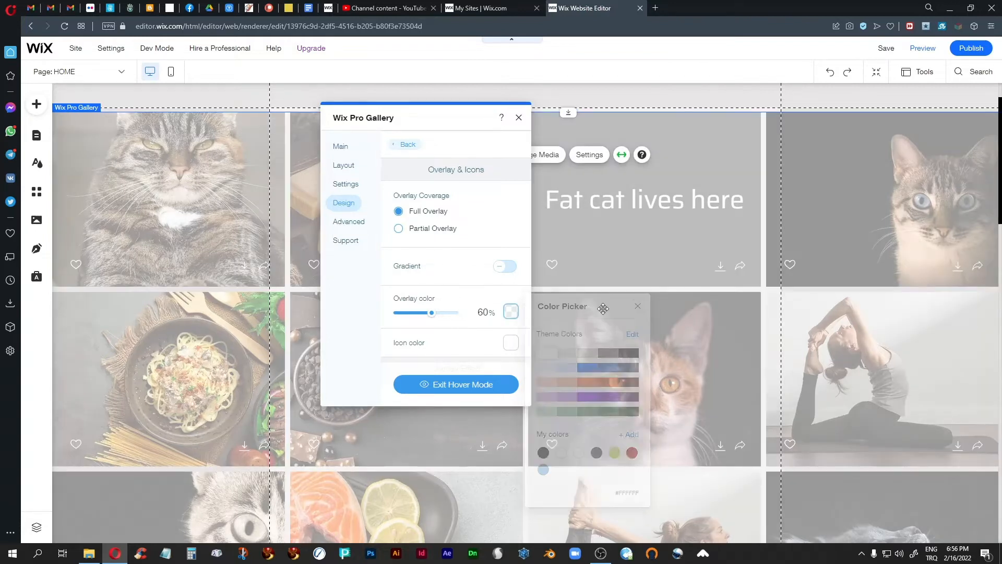
pyautogui.moveTo(431, 313); pyautogui.dragTo(402, 314)
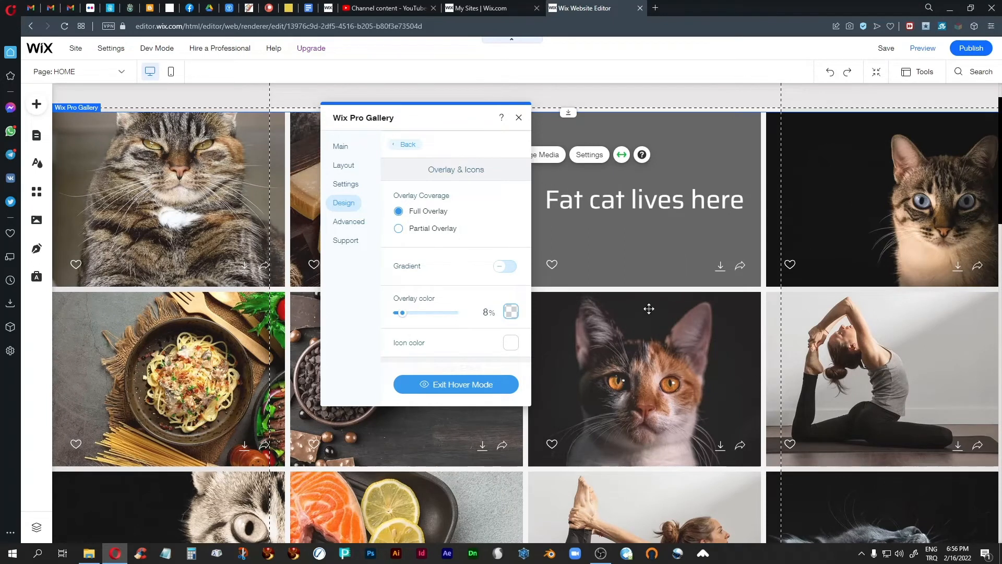
# Apply the Expand overlay effect for hovering over gallery images
pyautogui.scroll(-3, 442, 323)
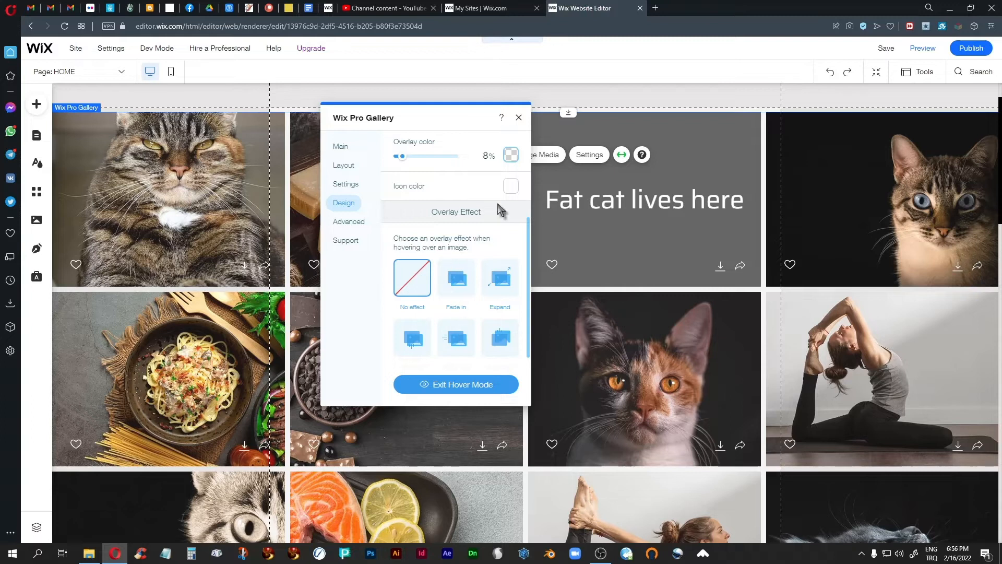
pyautogui.click(503, 284)
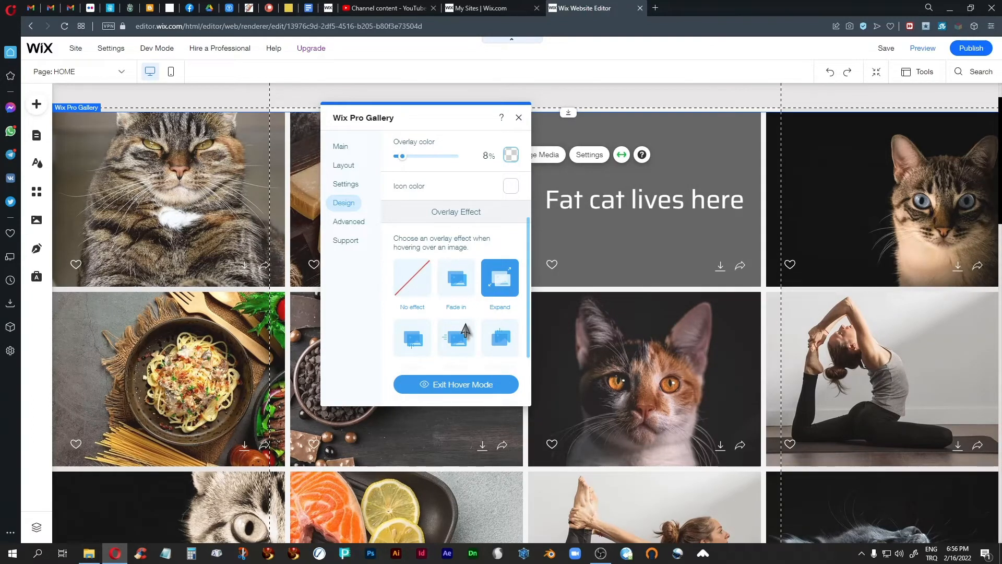
pyautogui.scroll(-2, 464, 329)
pyautogui.scroll(2, 464, 329)
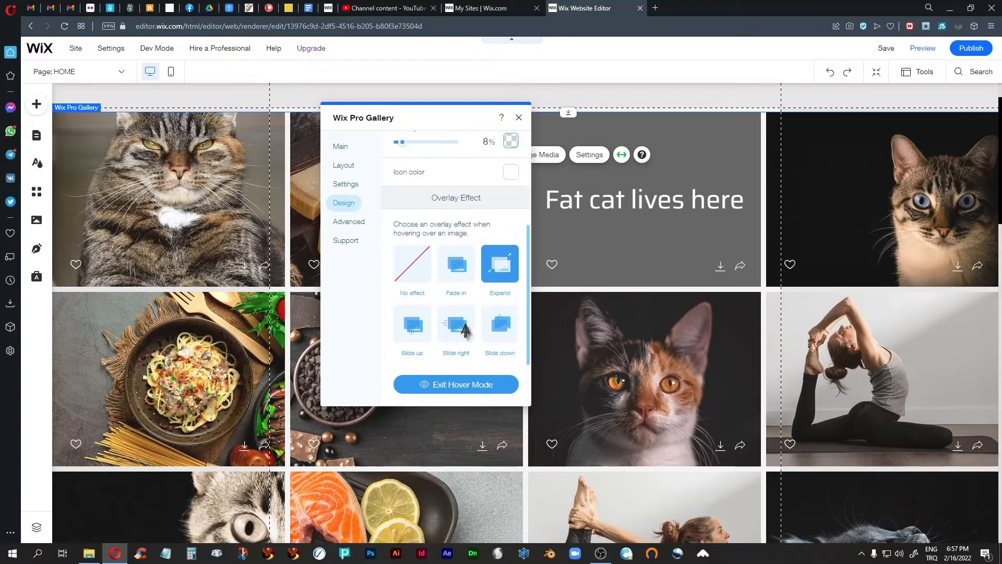
pyautogui.scroll(5, 465, 324)
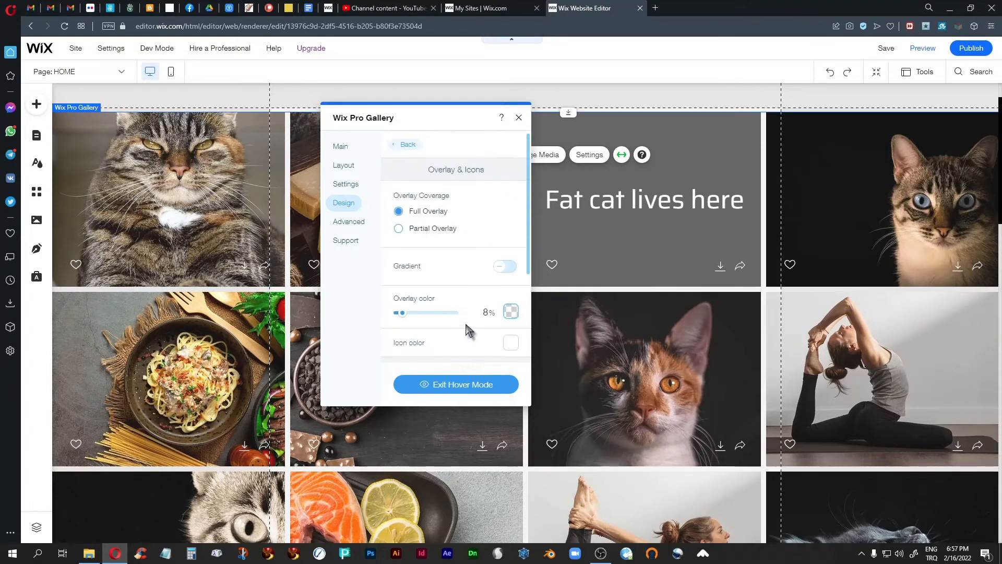
# Turn on the item titles in the gallery's text display
pyautogui.click(407, 145)
pyautogui.click(406, 180)
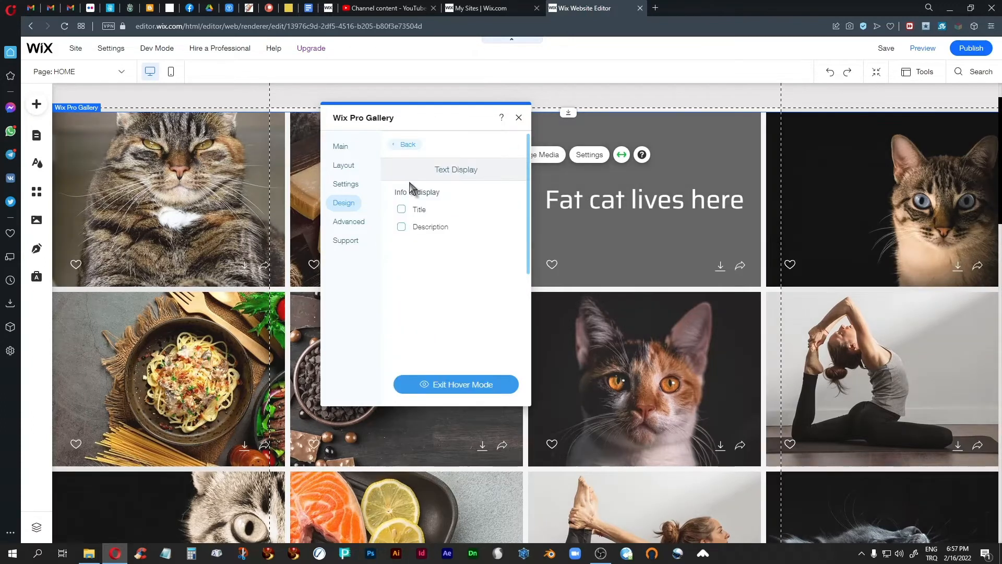
pyautogui.click(401, 209)
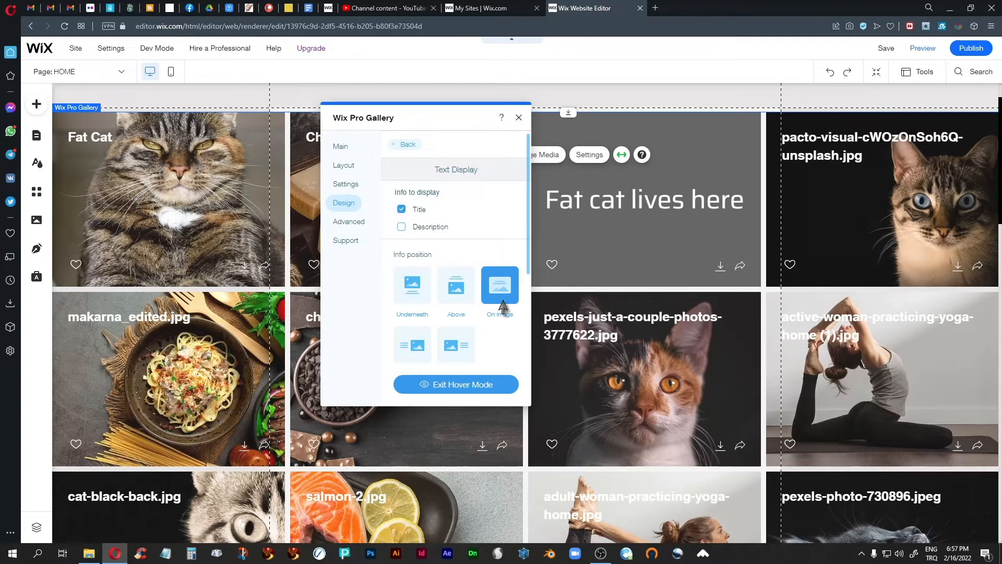
# Try placing the titles underneath and above the images, and return them to the On image position
pyautogui.click(411, 295)
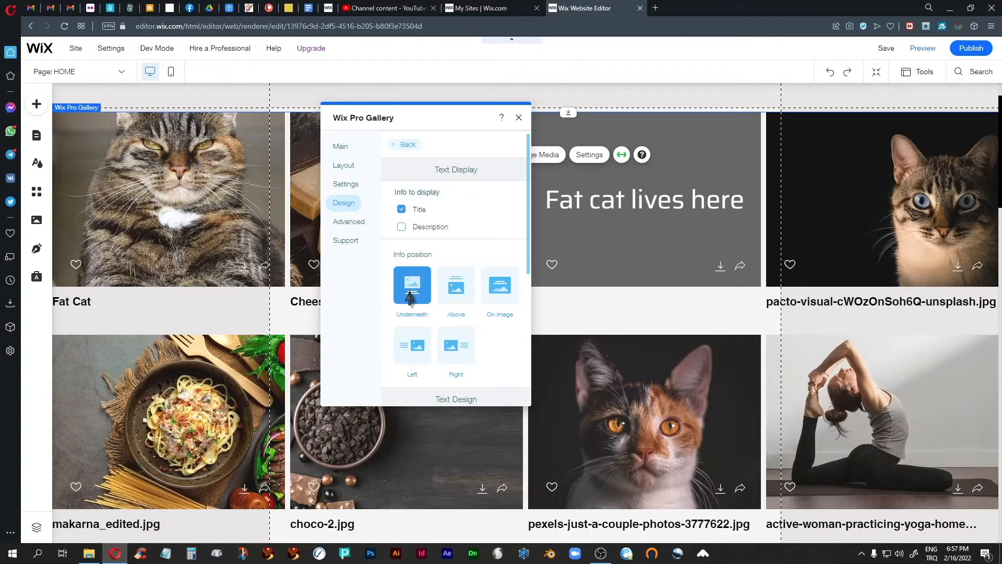
pyautogui.click(457, 292)
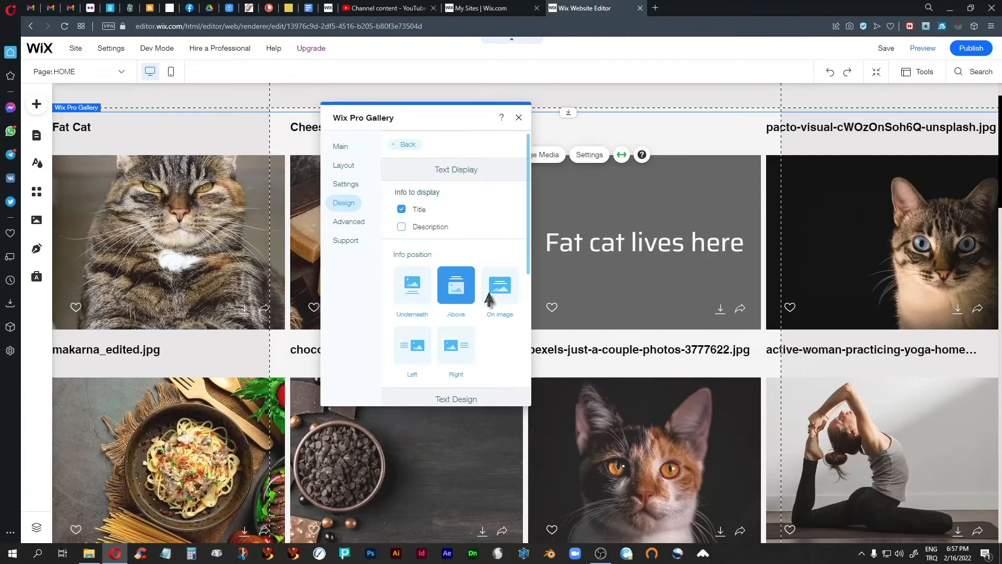
pyautogui.click(497, 295)
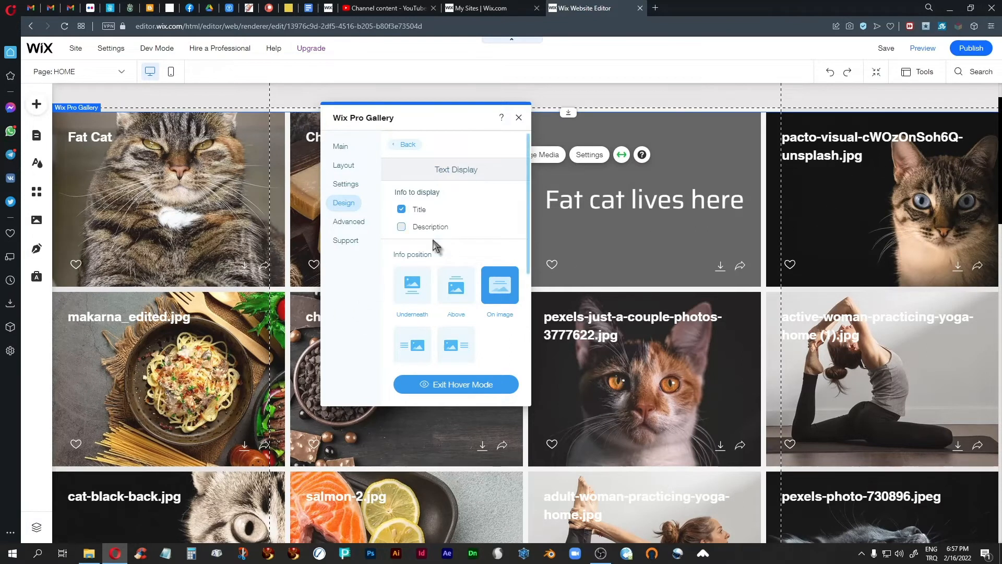
# Change the gallery title text style to the Paragraph 2 theme
pyautogui.scroll(-4, 437, 235)
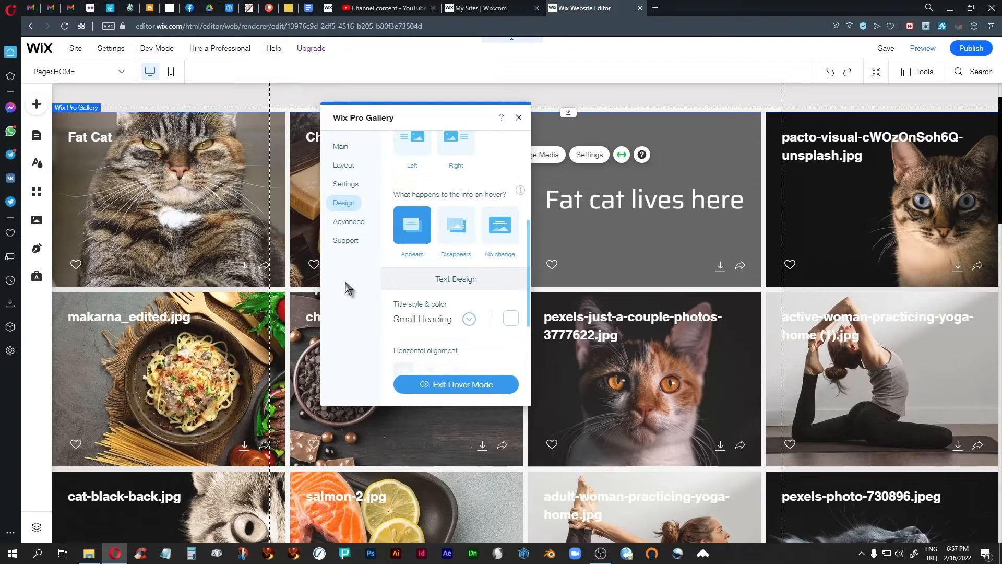
pyautogui.click(464, 320)
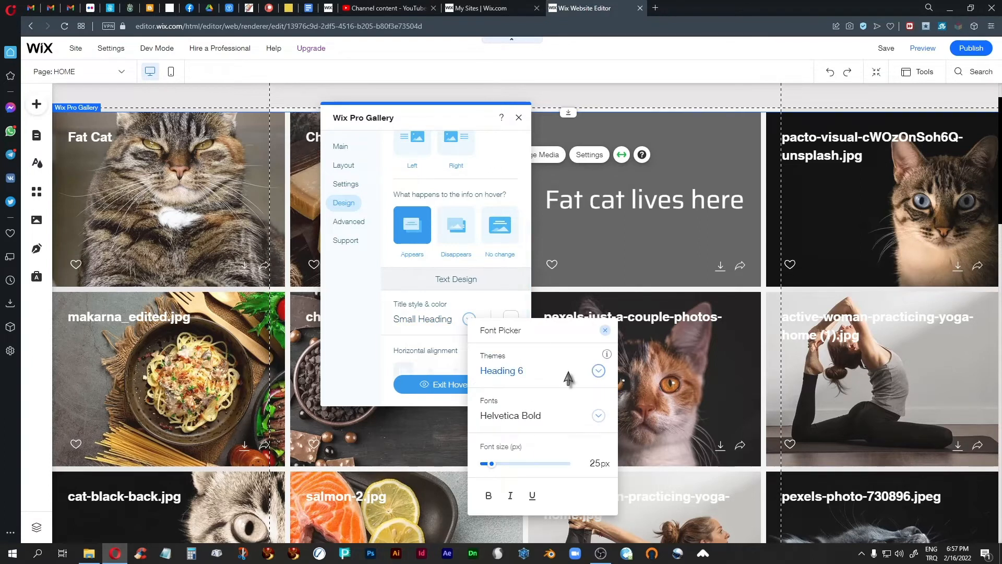
pyautogui.click(597, 372)
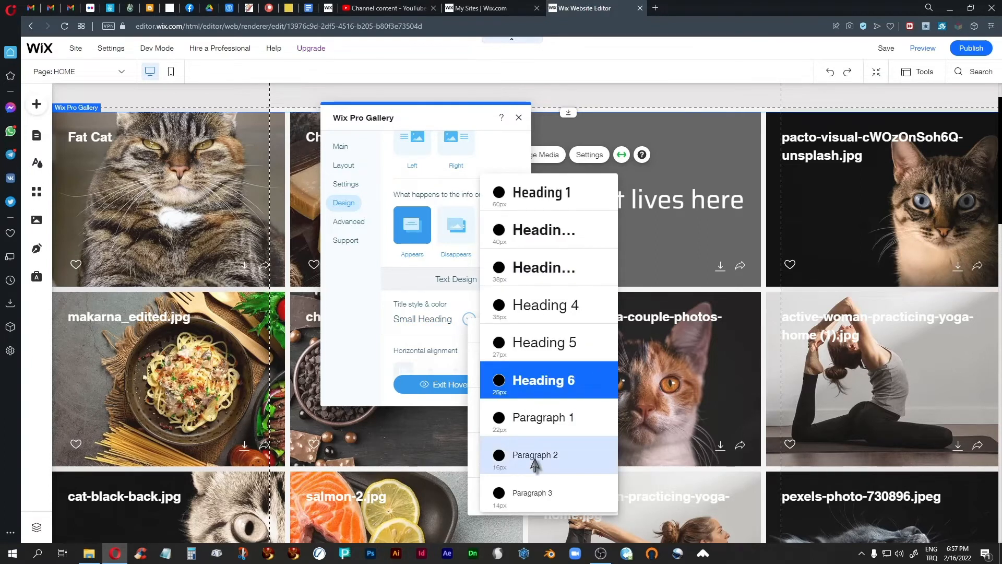
pyautogui.click(534, 459)
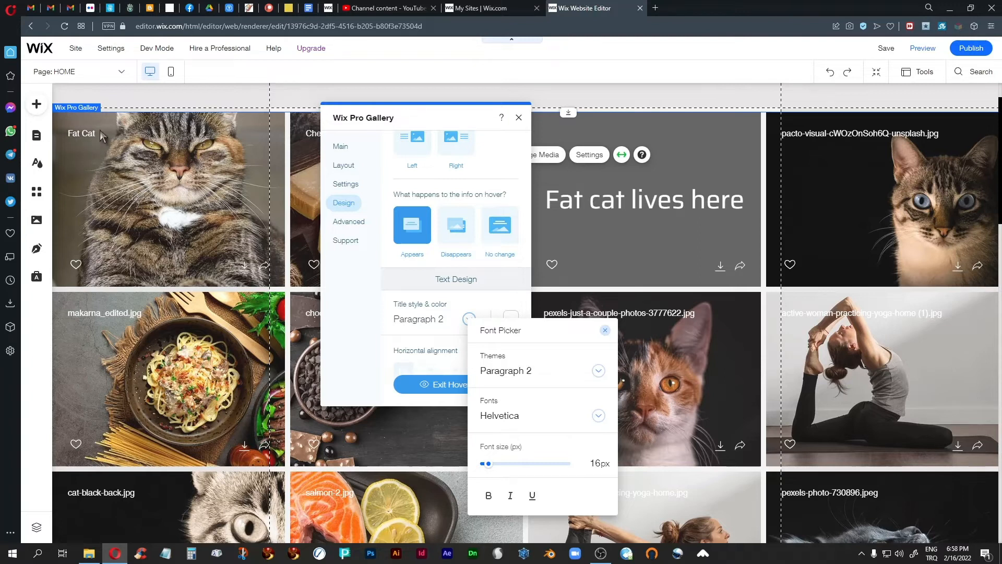
pyautogui.click(604, 331)
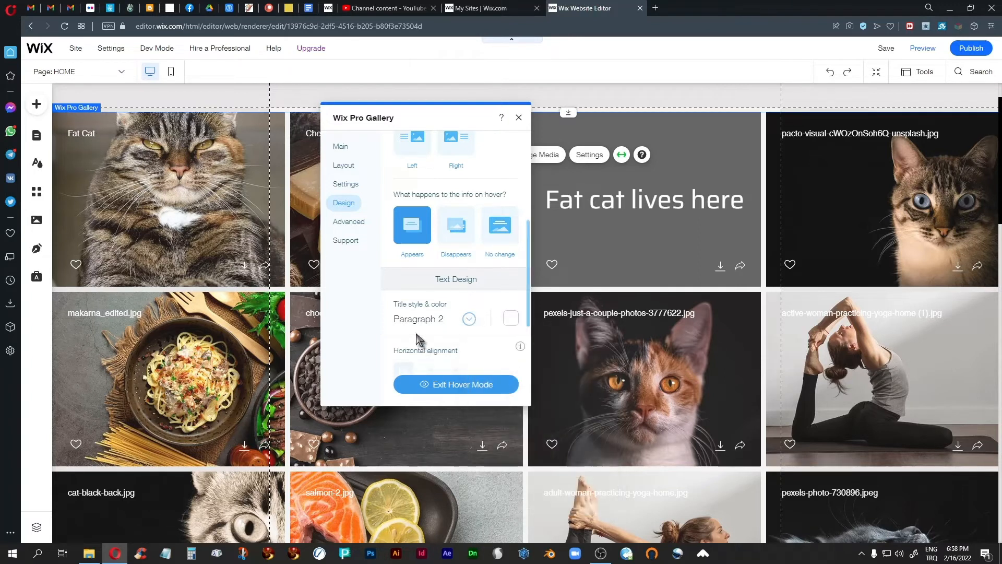
# Center the titles horizontally on the gallery images
pyautogui.scroll(-2, 407, 296)
pyautogui.scroll(-1, 417, 300)
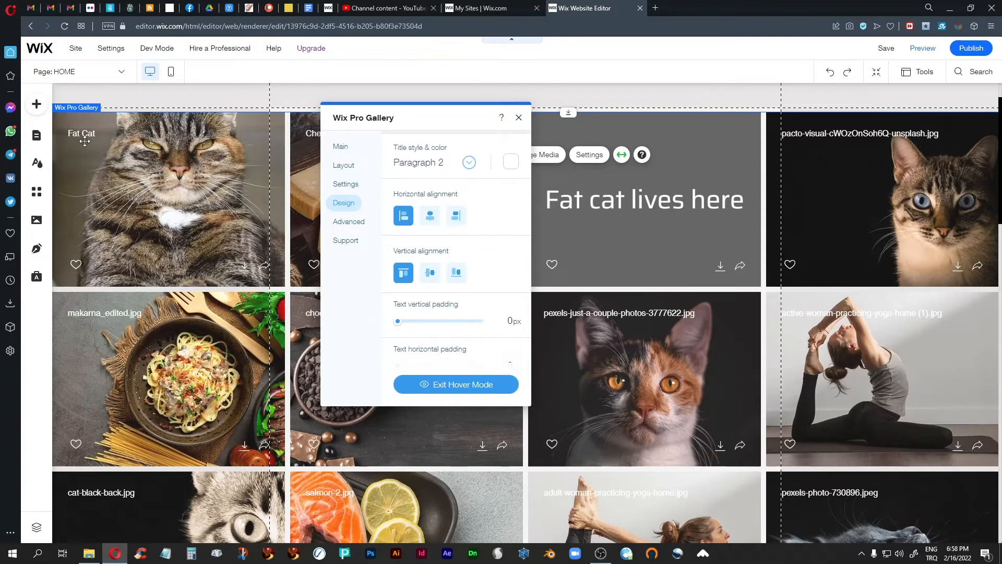
pyautogui.click(430, 218)
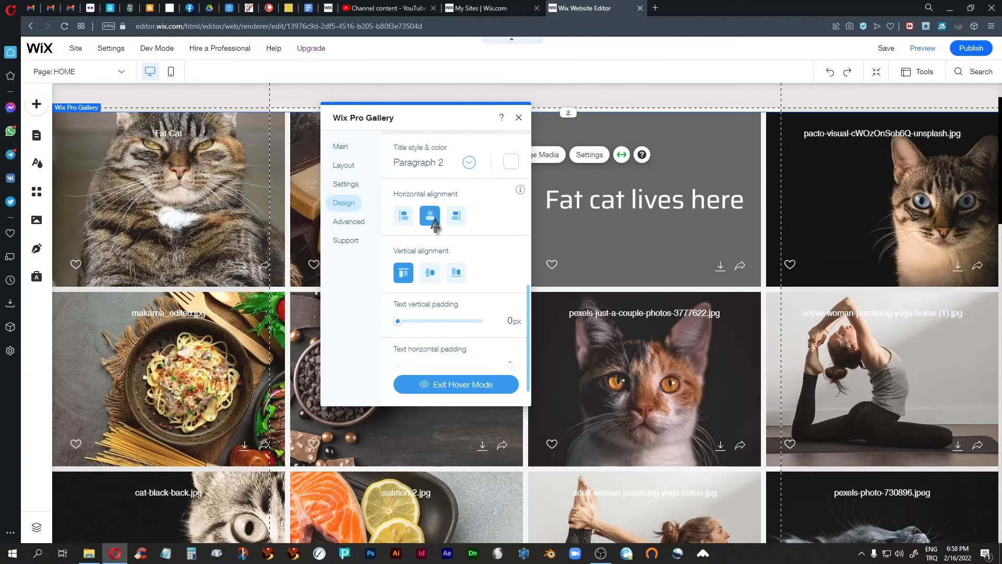
# Try right alignment for the gallery titles, and set them to left horizontal and bottom vertical alignment on the images
pyautogui.click(456, 218)
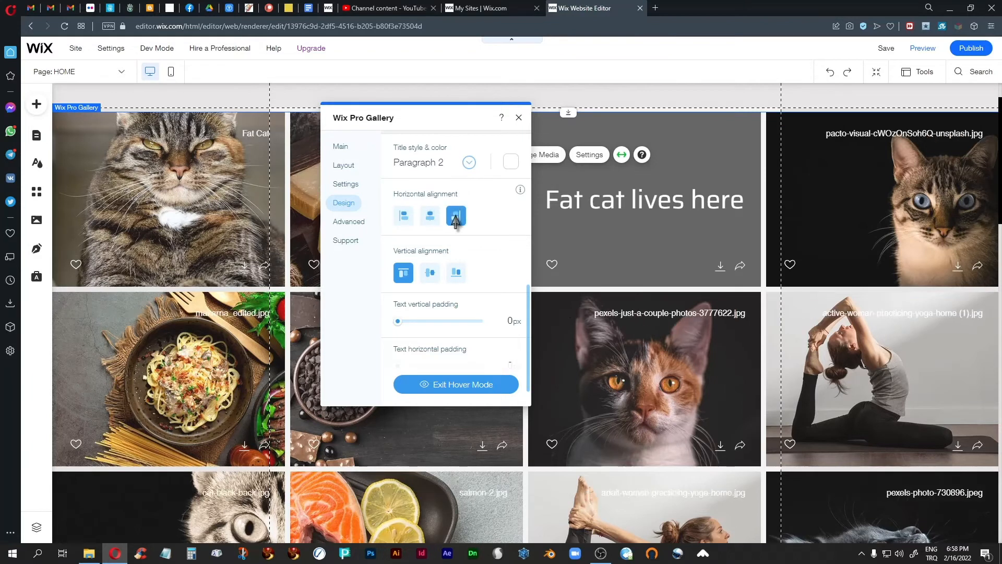
pyautogui.click(404, 216)
pyautogui.click(430, 273)
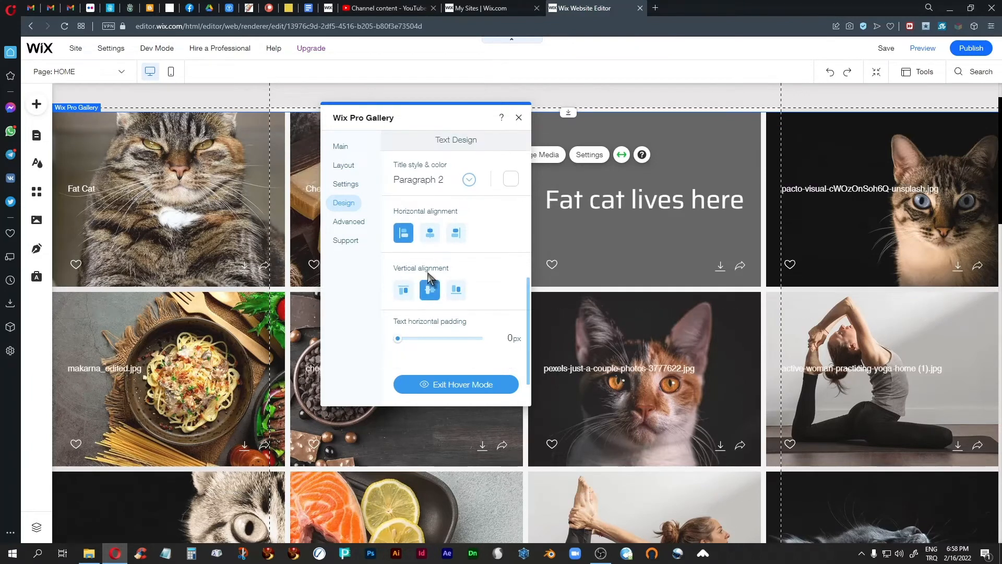
pyautogui.click(456, 289)
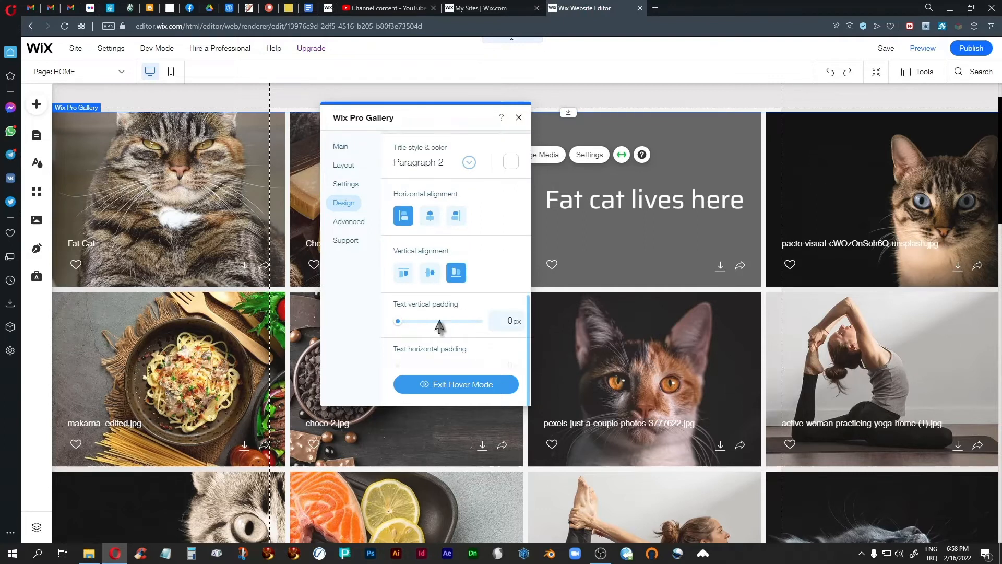
# Try adjusting the titles' vertical and horizontal text padding, and return both to their minimum
pyautogui.moveTo(398, 322)
pyautogui.mouseDown()
pyautogui.moveTo(432, 325)
pyautogui.moveTo(394, 325)
pyautogui.mouseUp()
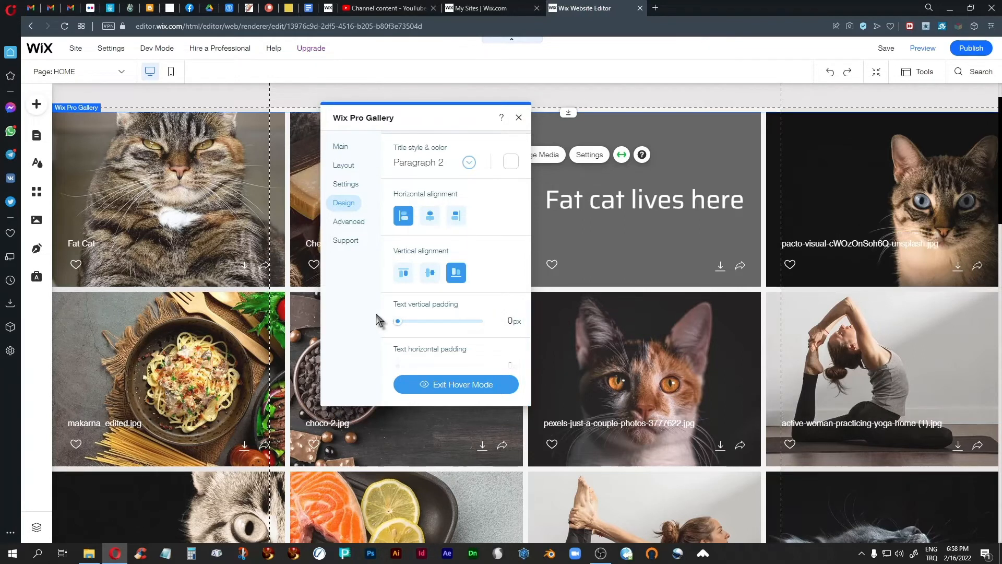
pyautogui.scroll(-1, 448, 323)
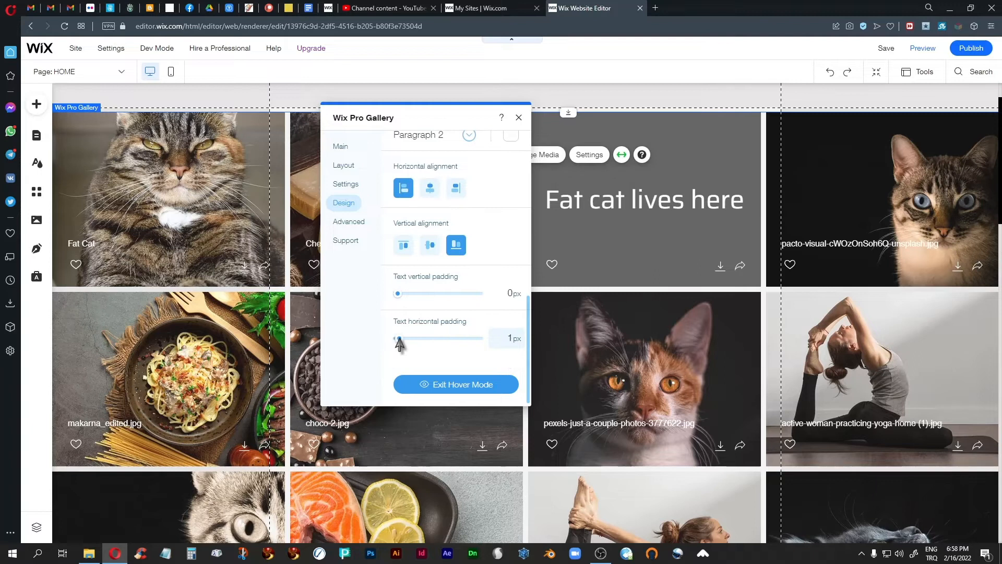
pyautogui.moveTo(400, 340); pyautogui.dragTo(373, 336)
# Turn on the item descriptions and style their text with the Paragraph 3 theme and a custom font size
pyautogui.scroll(8, 451, 324)
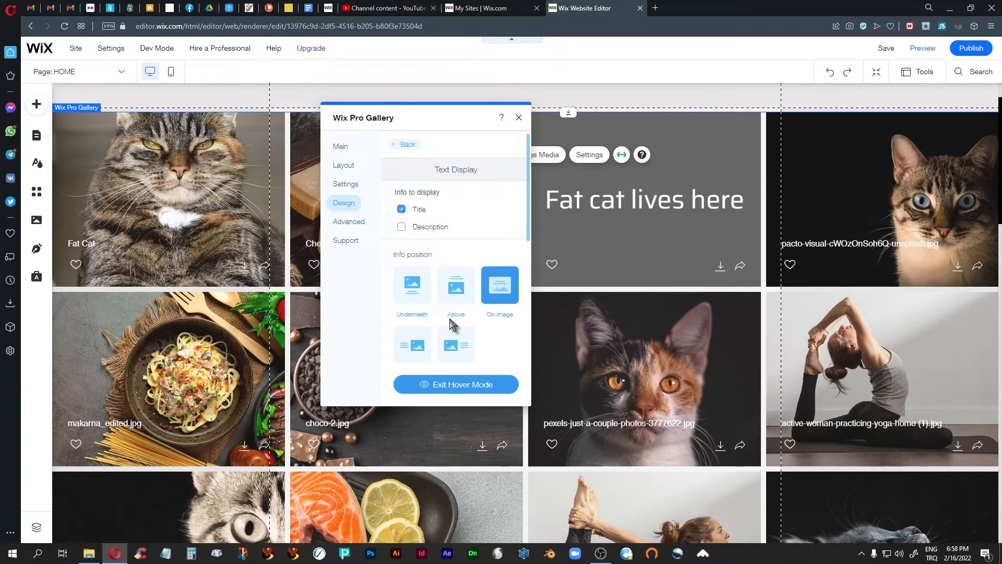
pyautogui.click(402, 227)
pyautogui.scroll(-5, 437, 233)
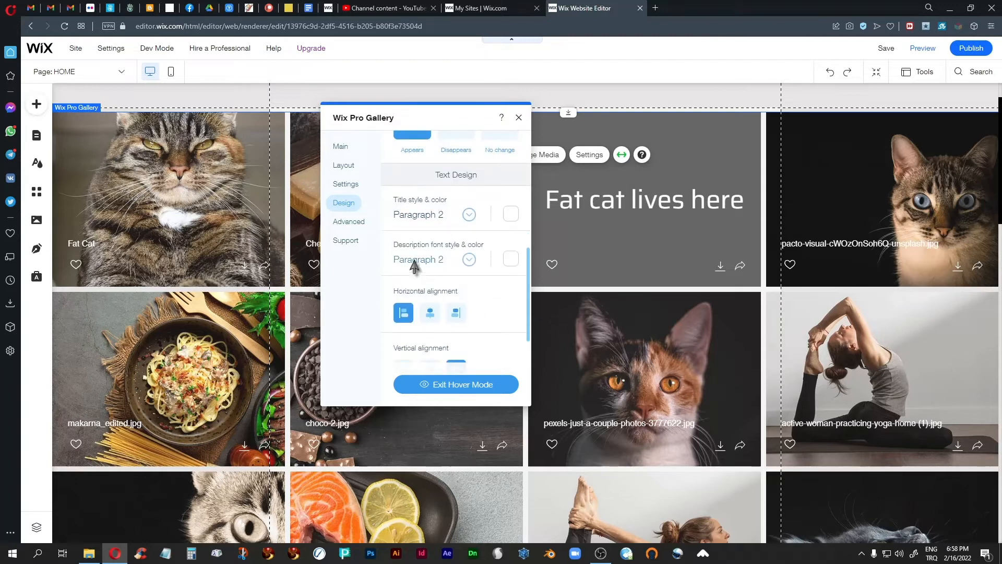
pyautogui.click(470, 259)
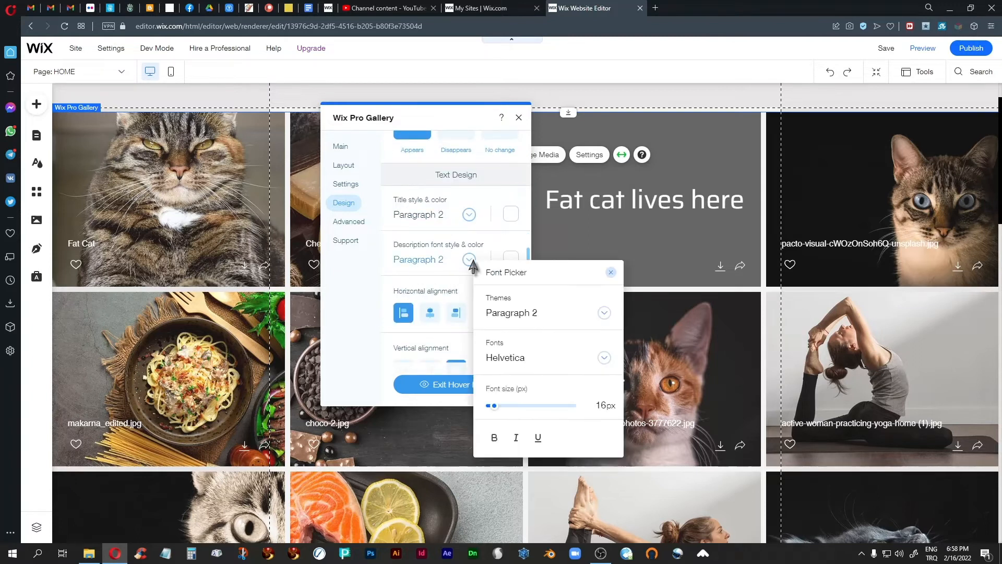
pyautogui.click(528, 314)
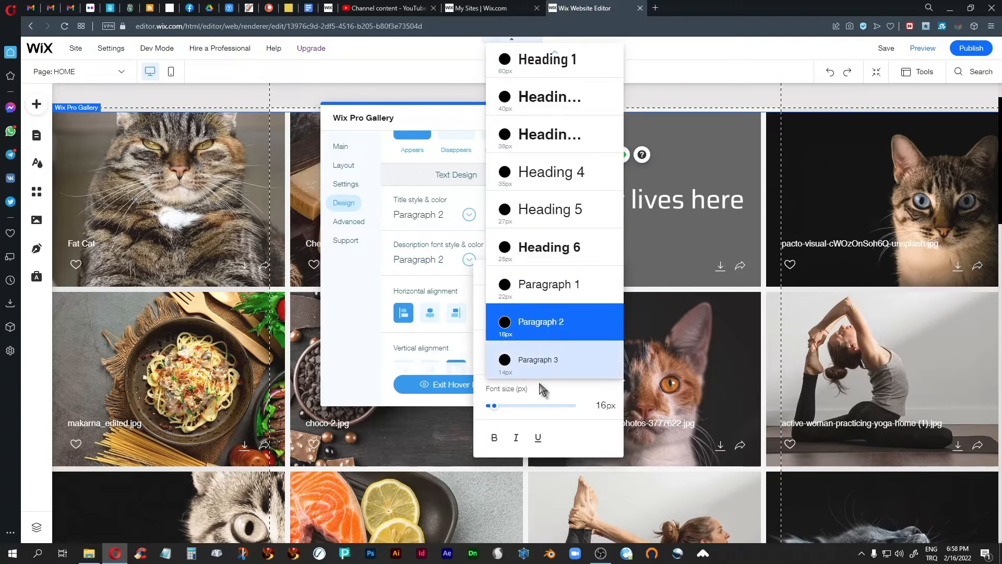
pyautogui.click(543, 362)
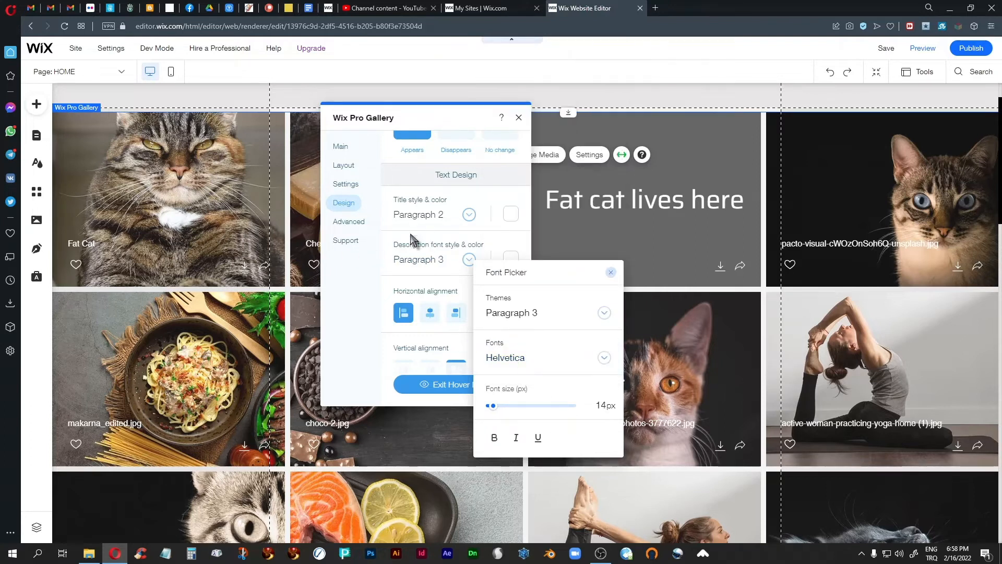
pyautogui.click(604, 408)
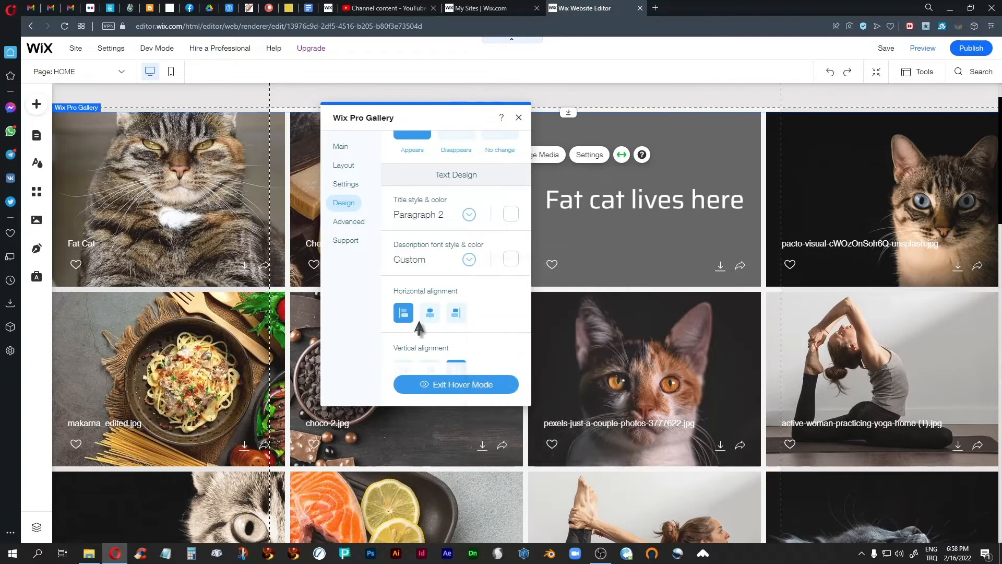
pyautogui.click(611, 272)
# Set the gallery's videos to play On click in the advanced video settings
pyautogui.click(344, 223)
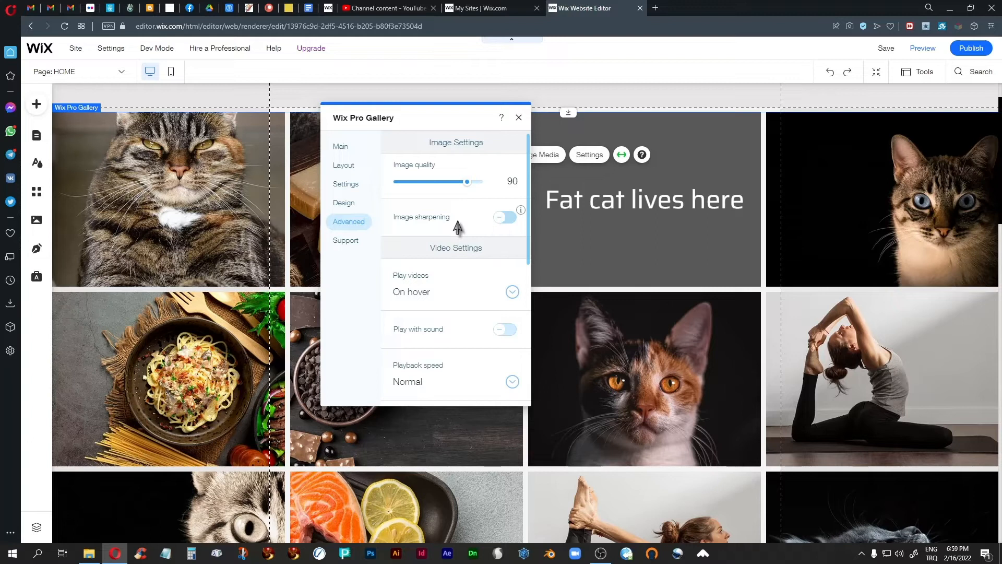
pyautogui.scroll(-1, 455, 220)
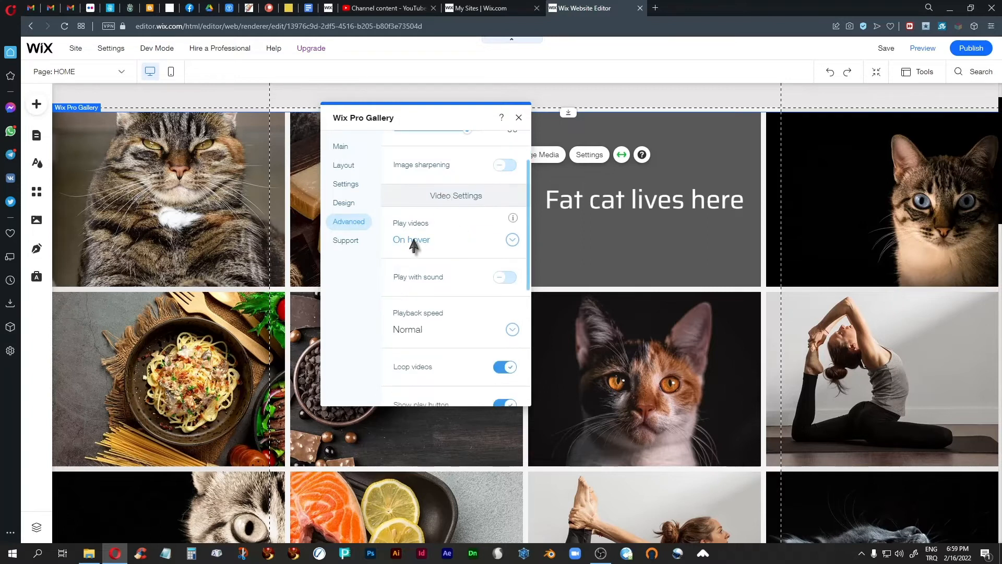
pyautogui.click(514, 240)
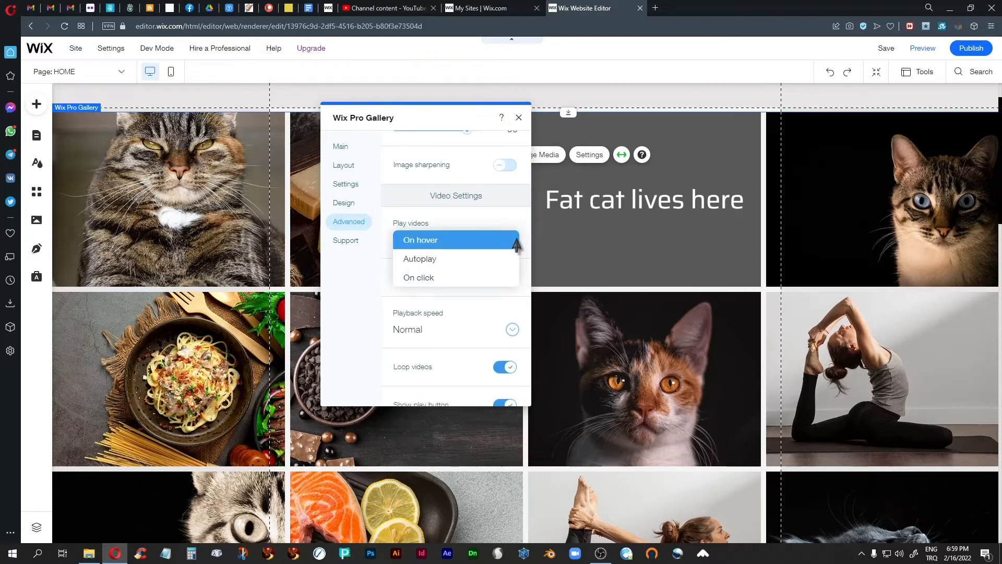
pyautogui.click(419, 279)
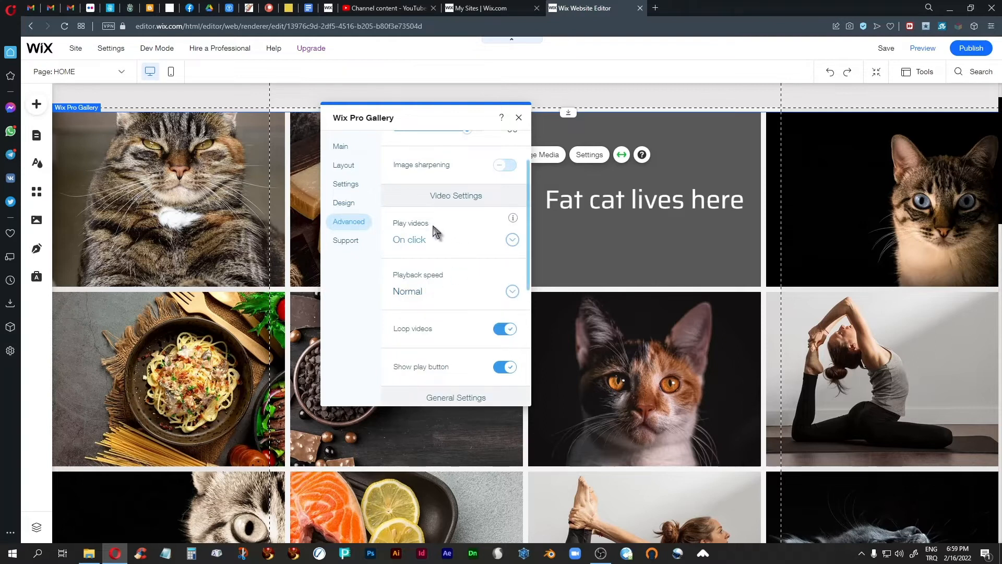
# Try the Right to left gallery direction and switch it back to Left to right
pyautogui.scroll(-2, 459, 239)
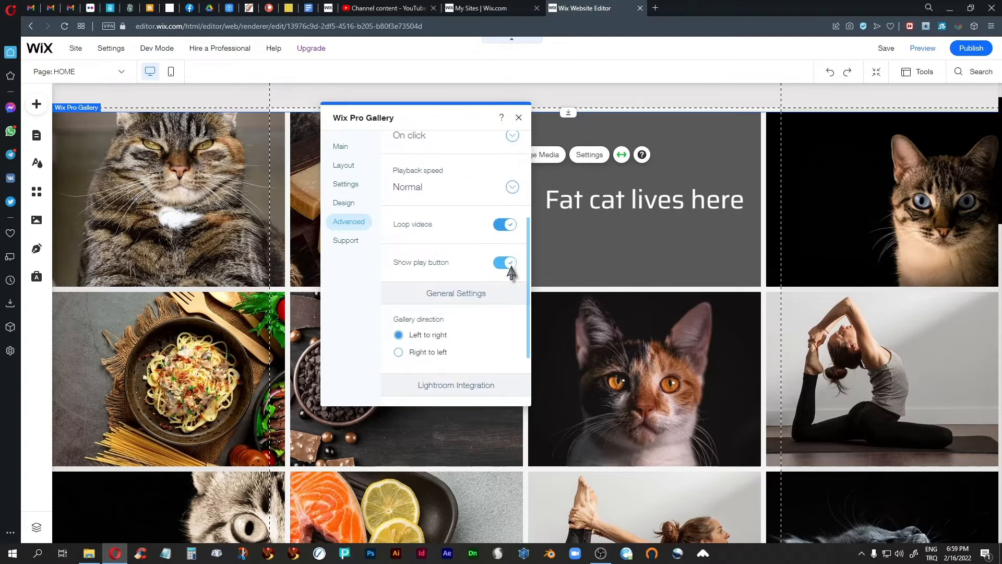
pyautogui.scroll(-2, 472, 321)
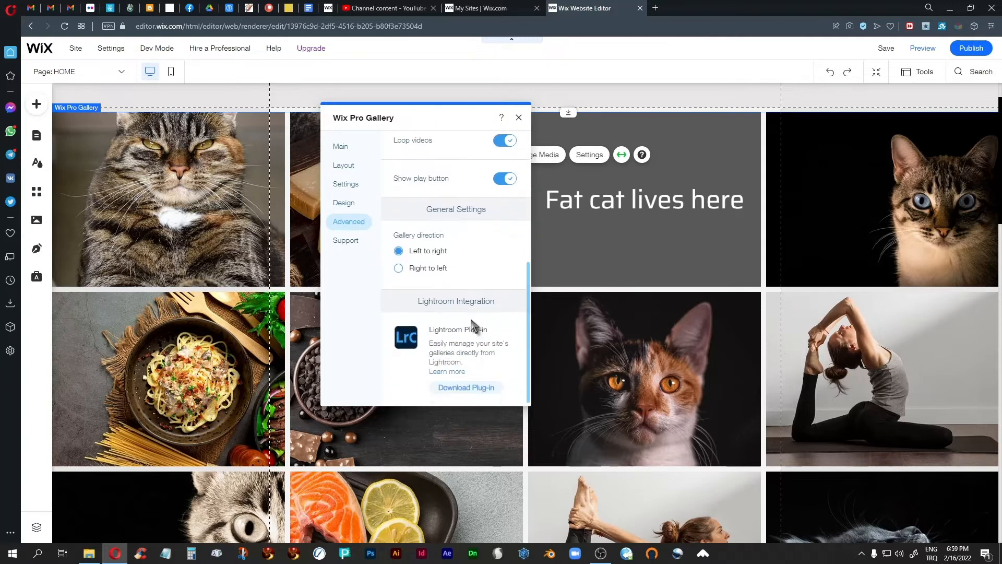
pyautogui.click(399, 268)
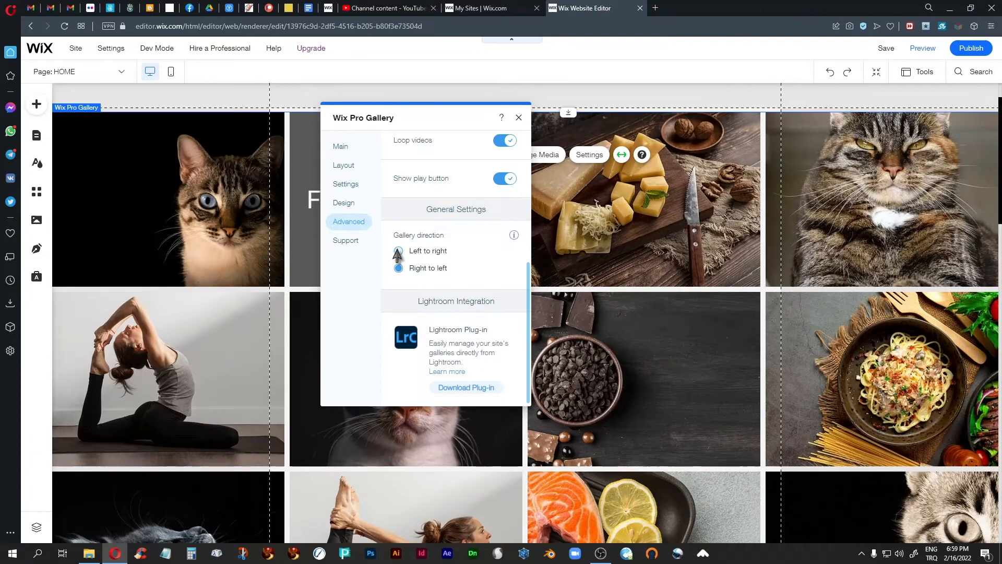
pyautogui.click(398, 250)
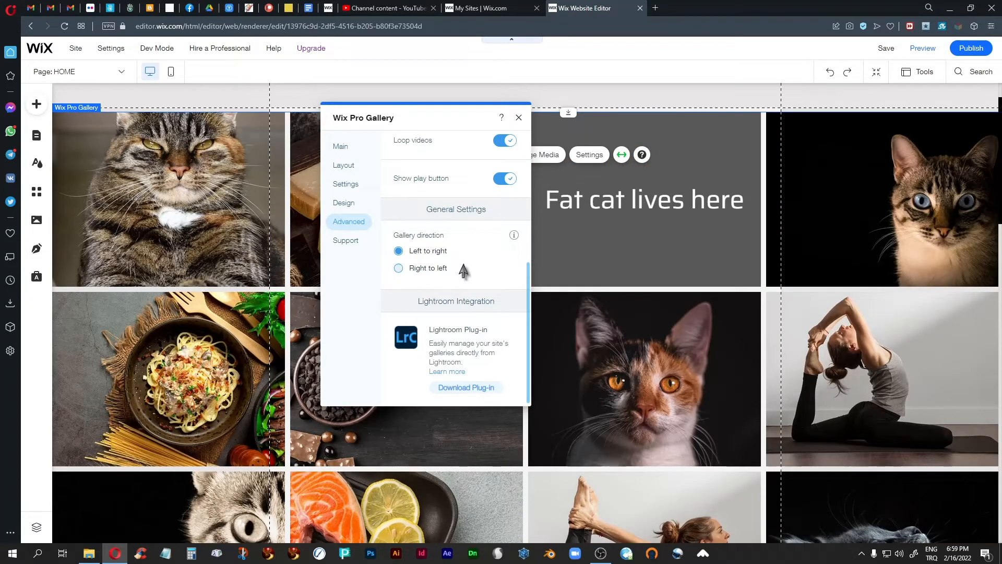
# Look over the help and support resources offered for the Pro Gallery
pyautogui.scroll(3, 462, 267)
pyautogui.click(338, 240)
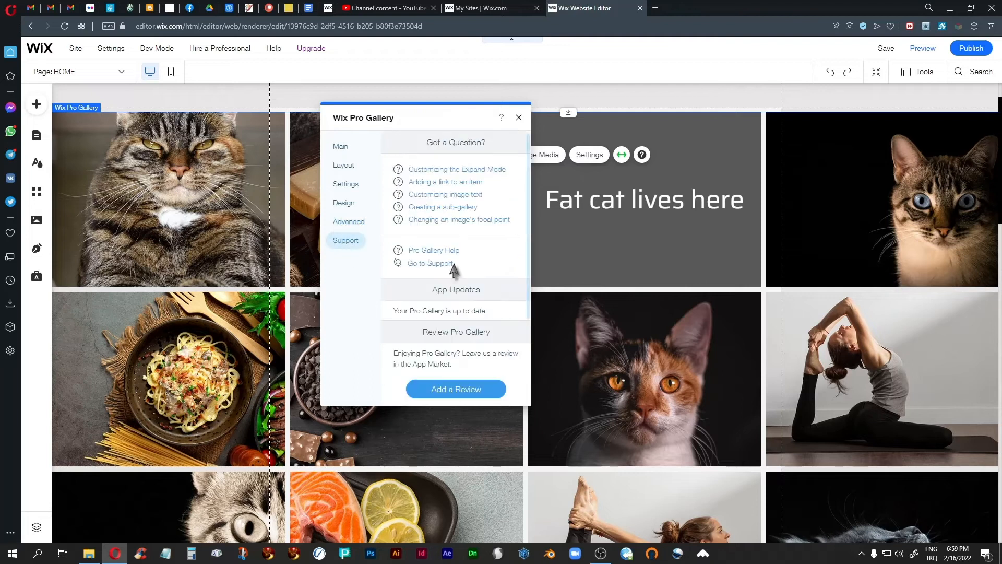
pyautogui.click(343, 166)
# Close the gallery settings, preview the HOME page to check the hover effects, and return to the editor
pyautogui.click(518, 118)
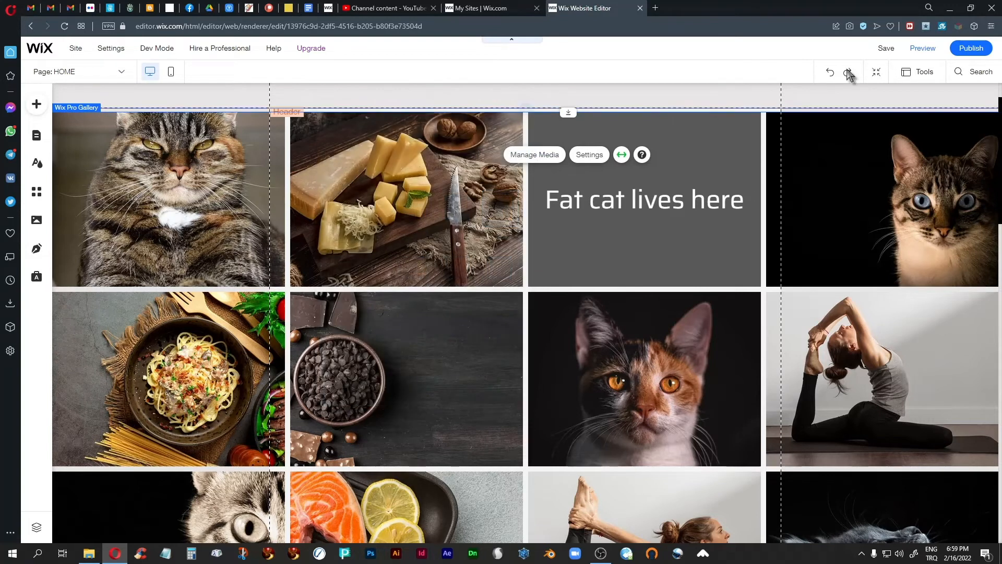
pyautogui.click(923, 49)
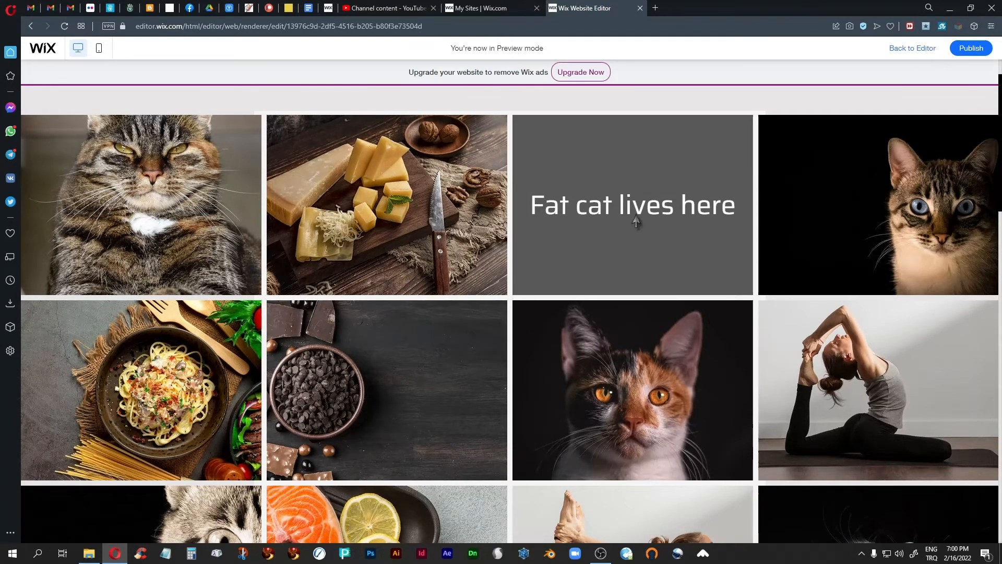
pyautogui.click(931, 52)
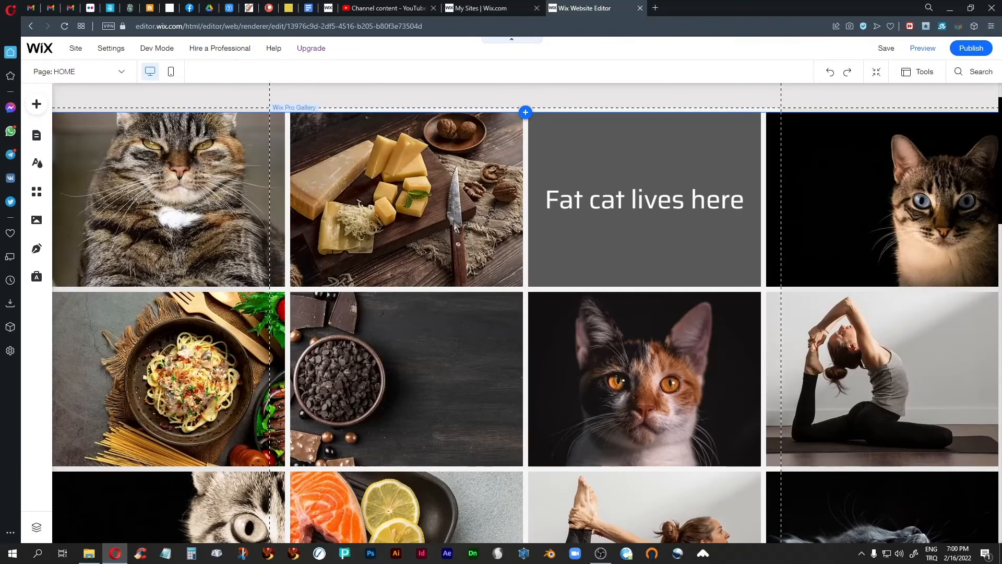
# Set the gallery's hover overlay color opacity to 18% and close the settings
pyautogui.click(451, 255)
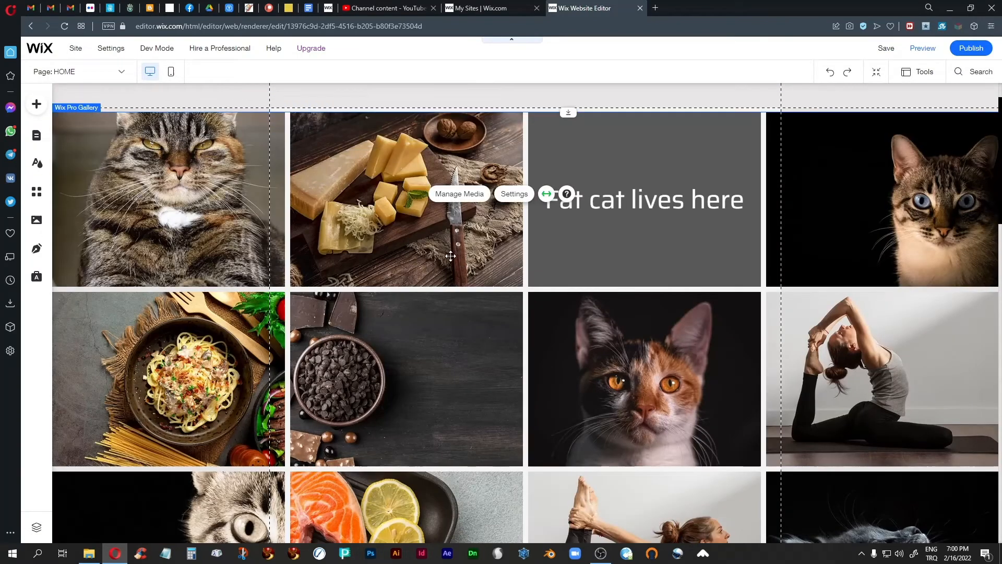
pyautogui.click(511, 197)
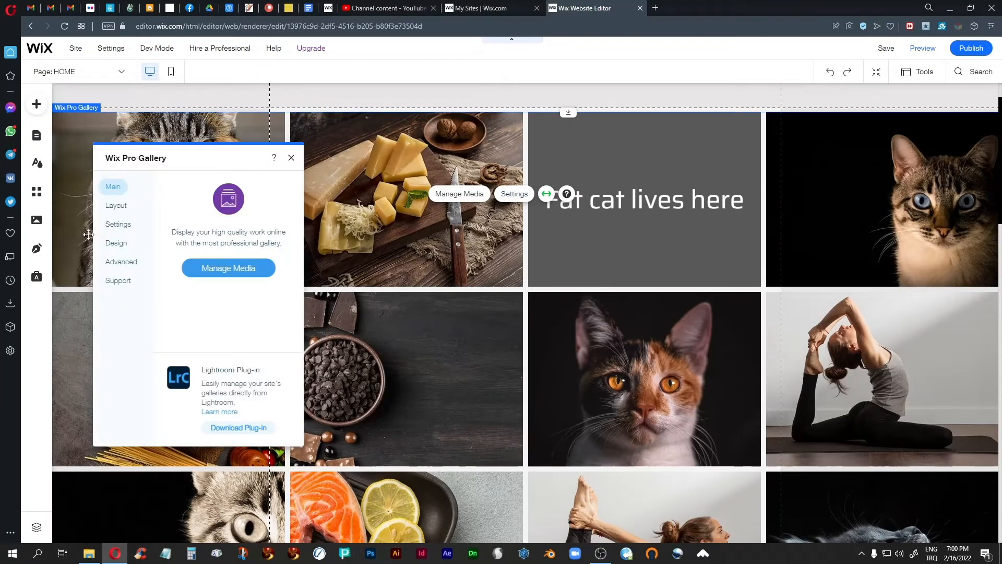
pyautogui.click(135, 246)
pyautogui.click(203, 196)
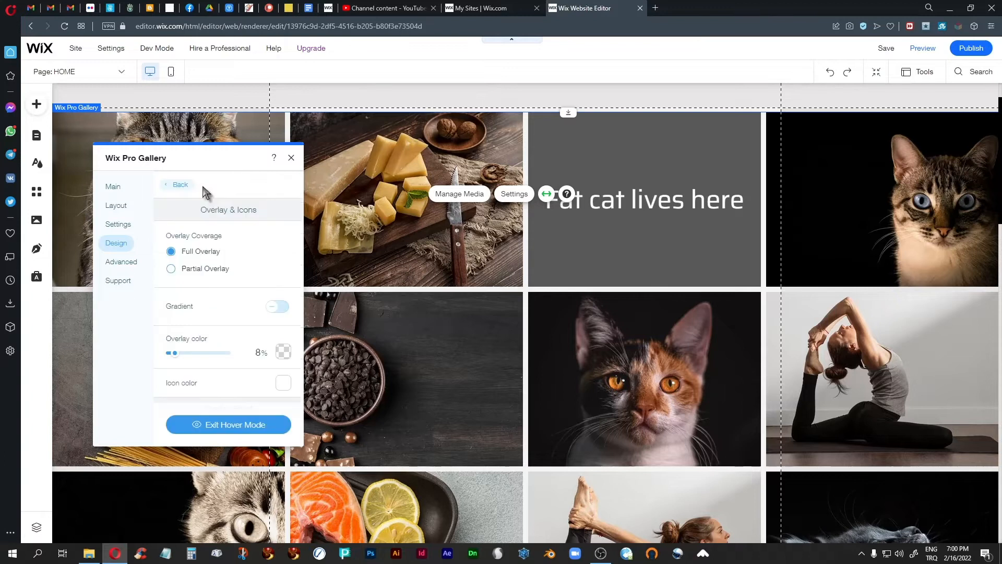
pyautogui.moveTo(176, 354); pyautogui.dragTo(179, 354)
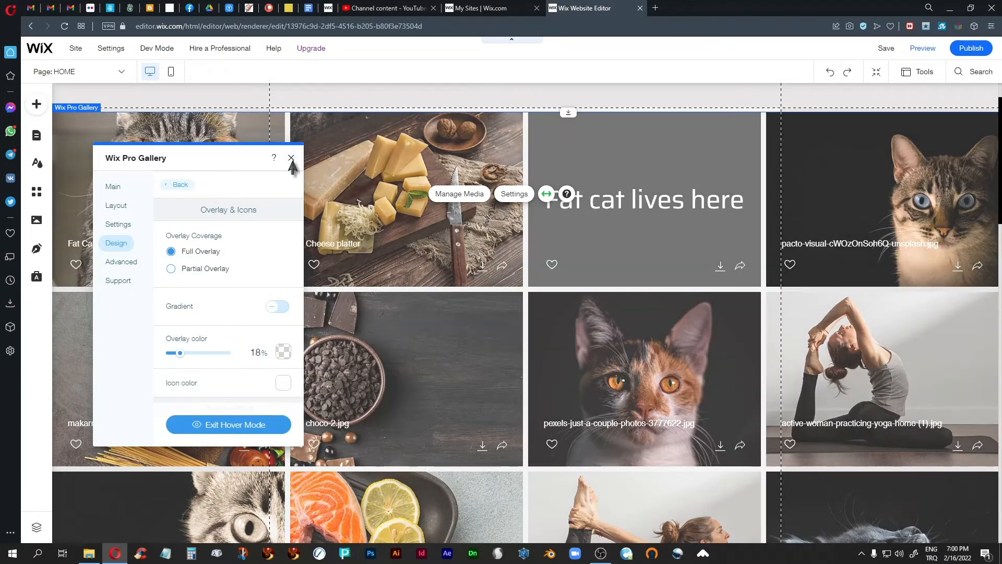
pyautogui.click(291, 158)
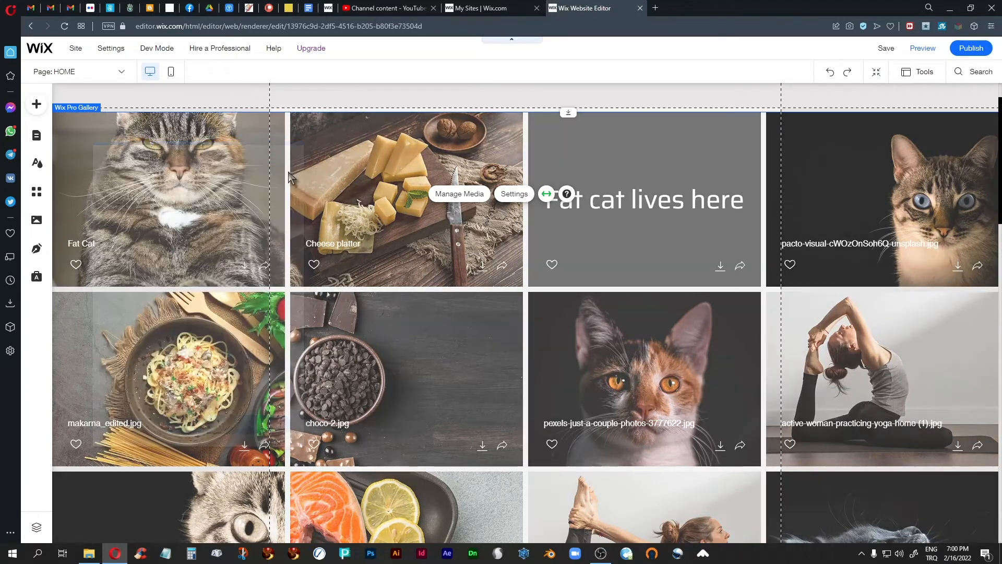
# Preview the gallery with the adjusted overlay, look through its items, and go back to editing
pyautogui.click(921, 50)
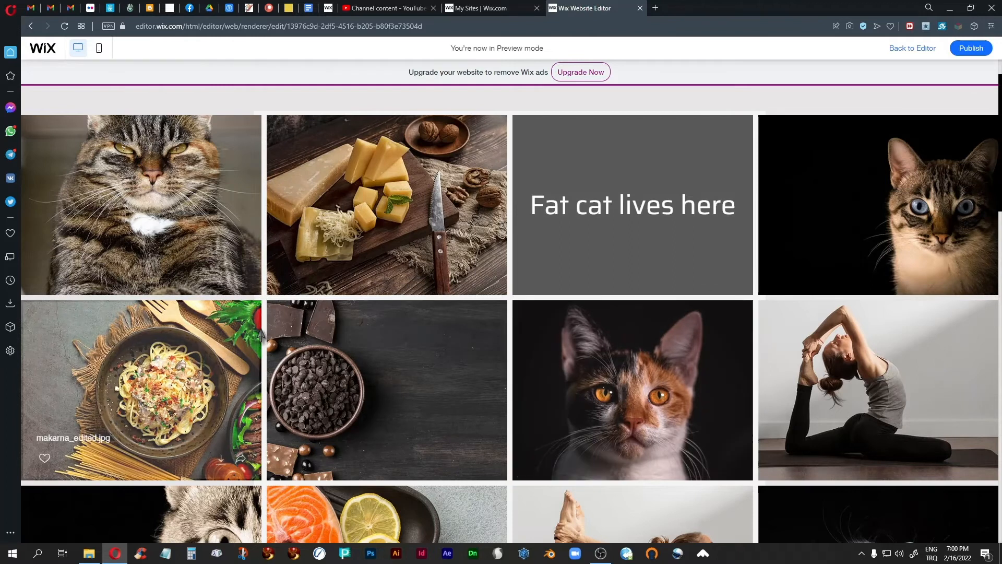
pyautogui.scroll(-3, 404, 347)
pyautogui.scroll(5, 405, 346)
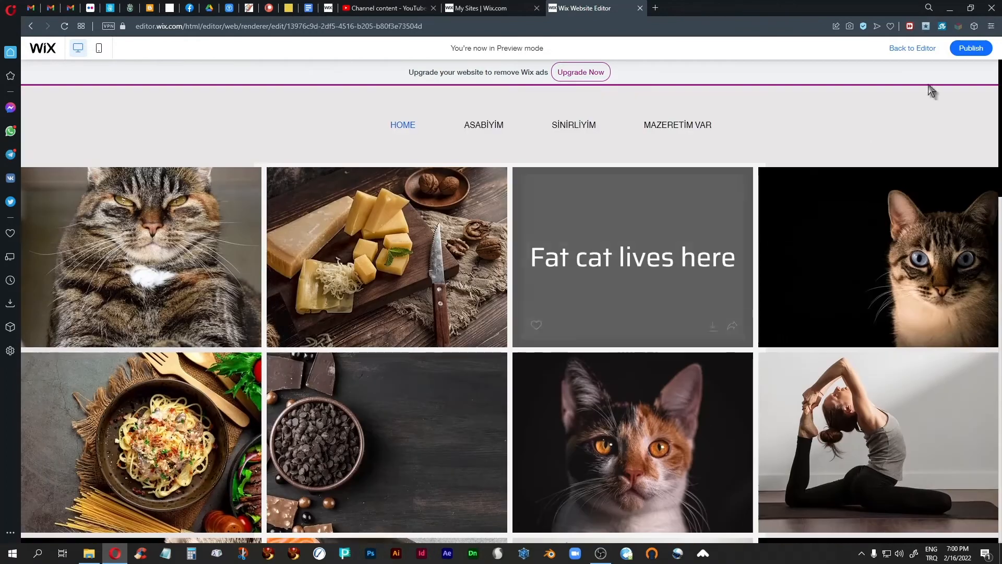
pyautogui.click(903, 50)
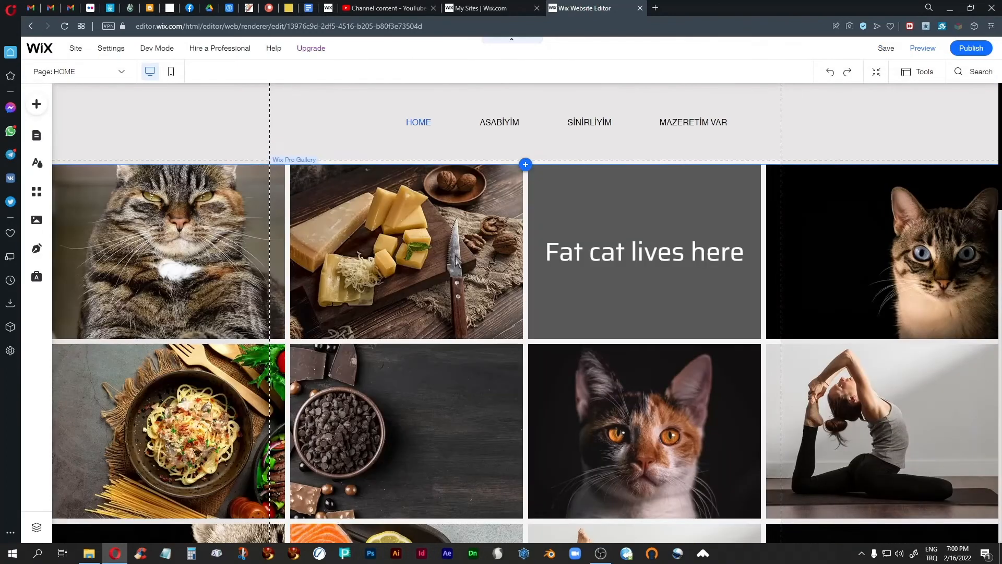
# Switch the Pro Gallery's layout to Masonry
pyautogui.click(456, 259)
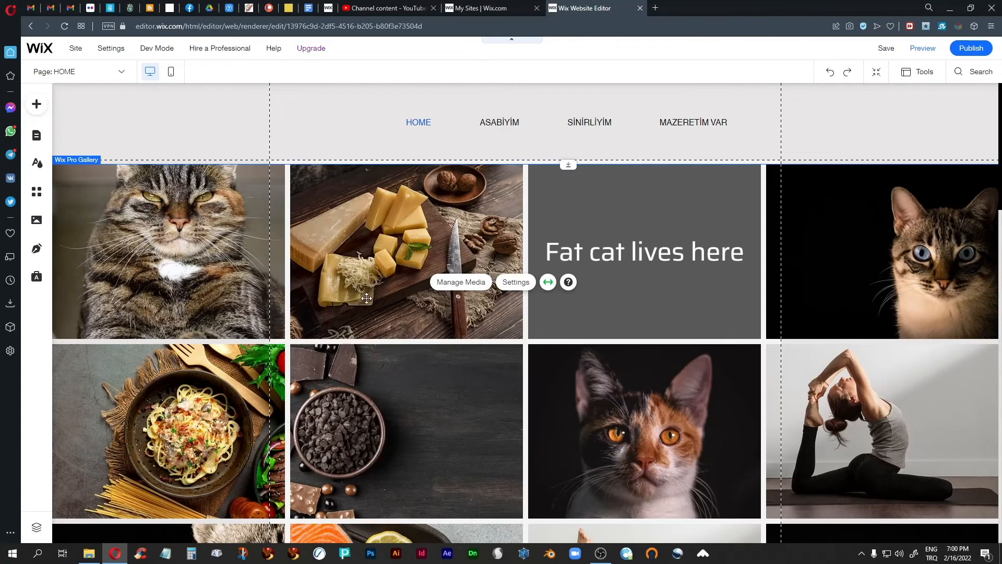
pyautogui.click(515, 283)
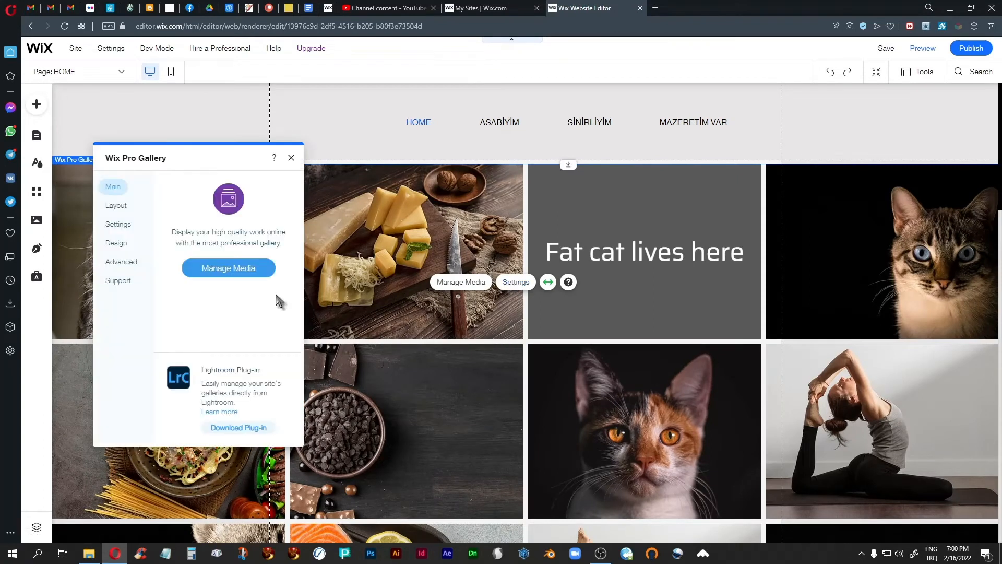
pyautogui.click(114, 207)
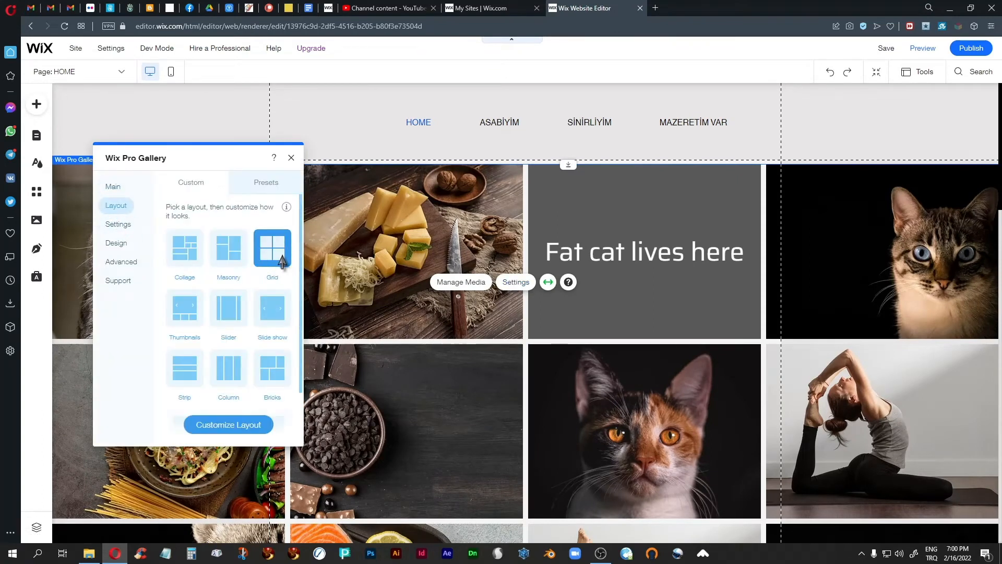
pyautogui.click(228, 263)
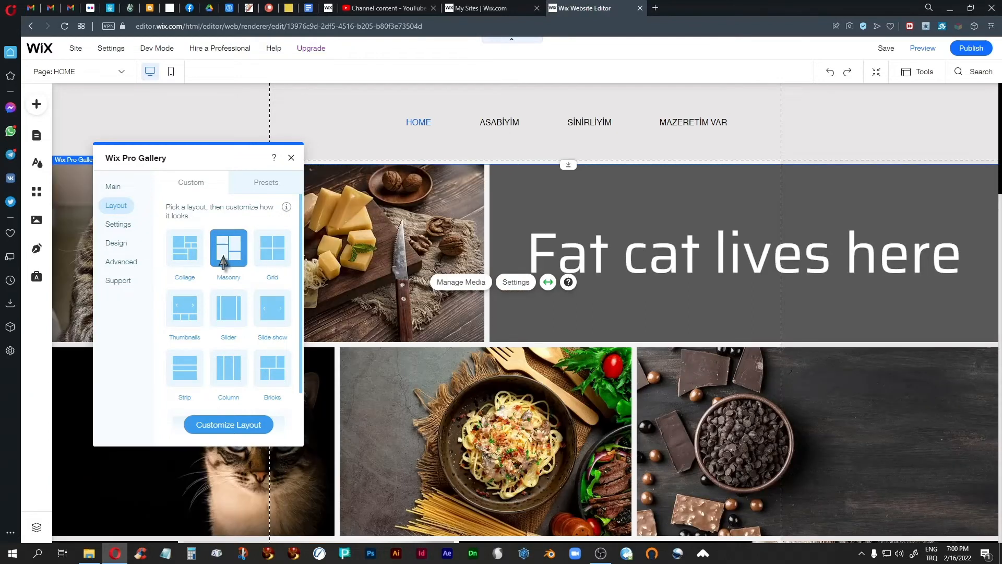
# Look over the Masonry gallery on the page and set its orientation to Vertical in the layout customization
pyautogui.scroll(-8, 447, 347)
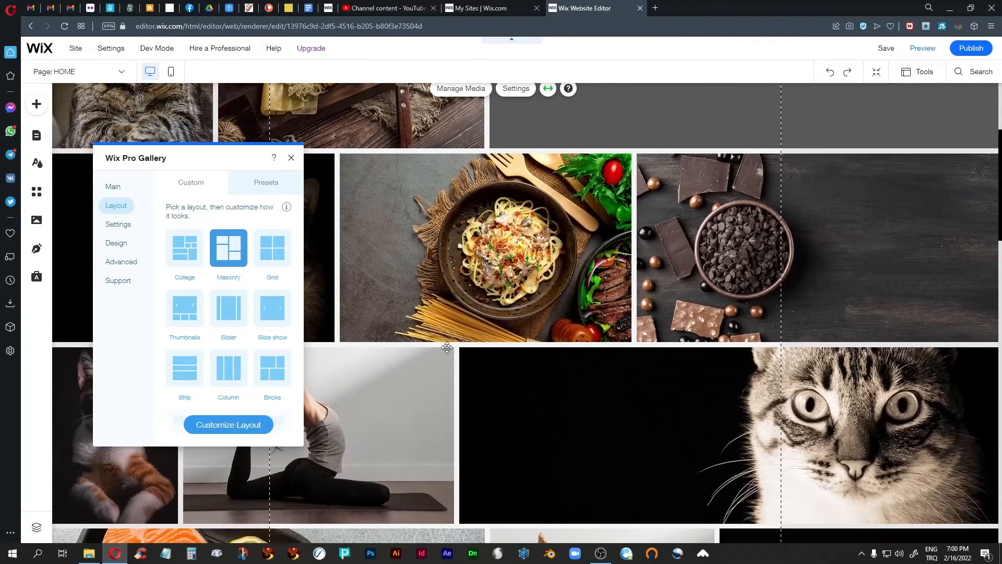
pyautogui.scroll(-4, 446, 347)
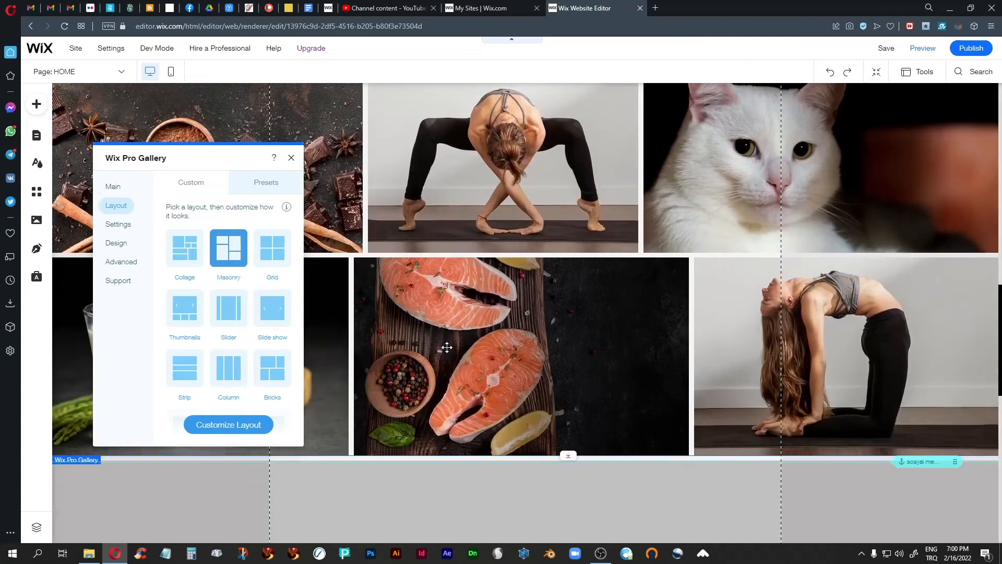
pyautogui.scroll(15, 447, 347)
pyautogui.scroll(1, 447, 347)
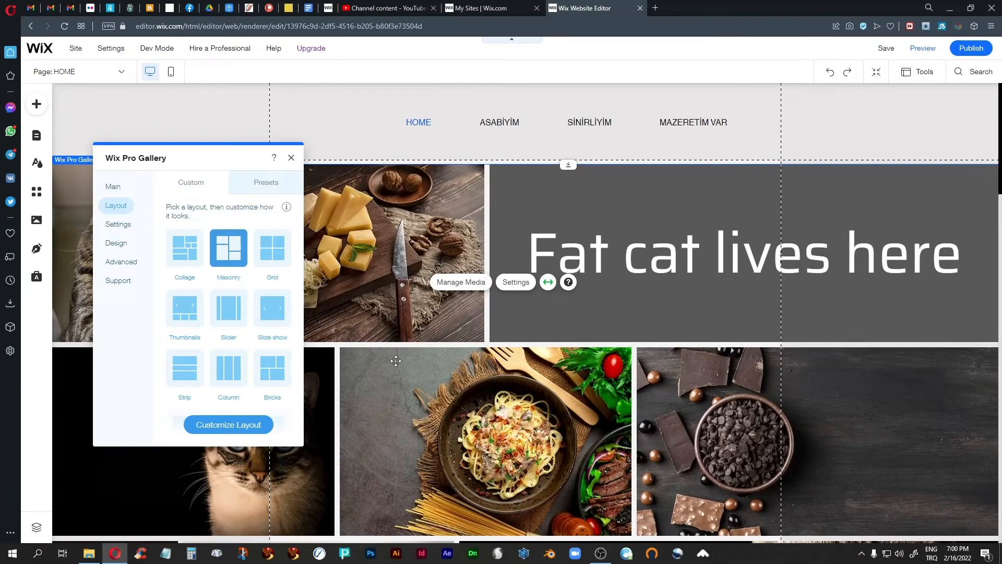
pyautogui.scroll(-5, 415, 388)
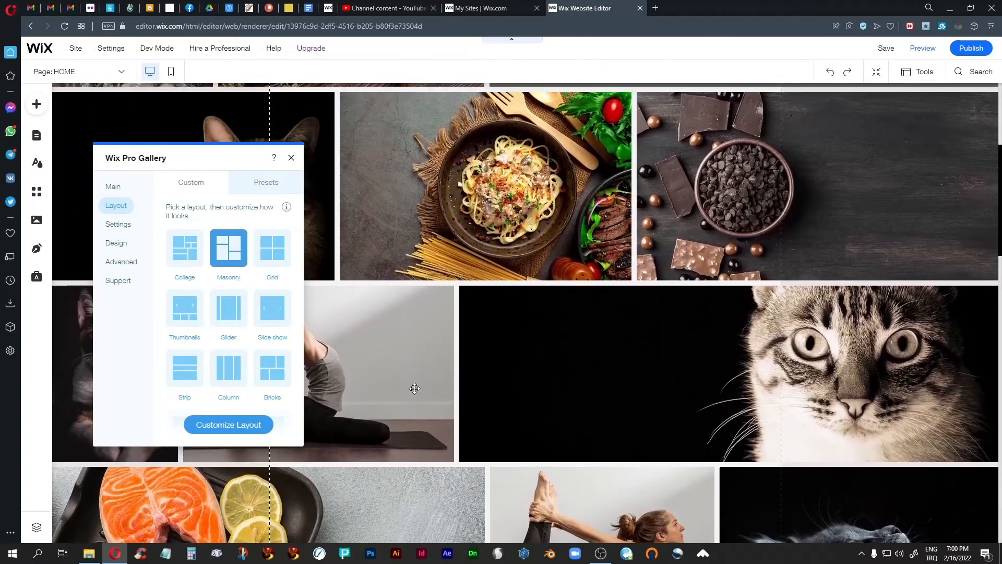
pyautogui.scroll(5, 414, 388)
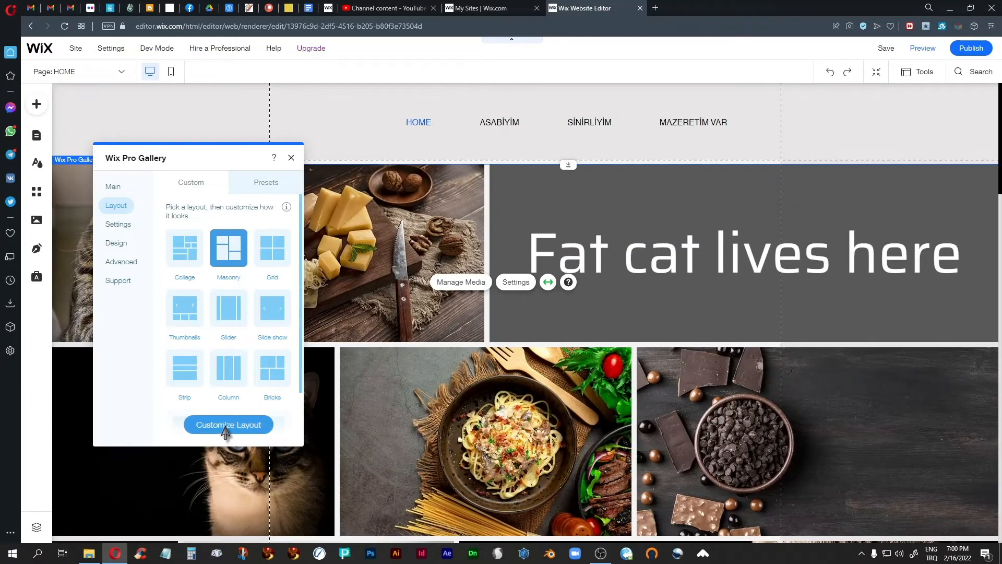
pyautogui.click(231, 431)
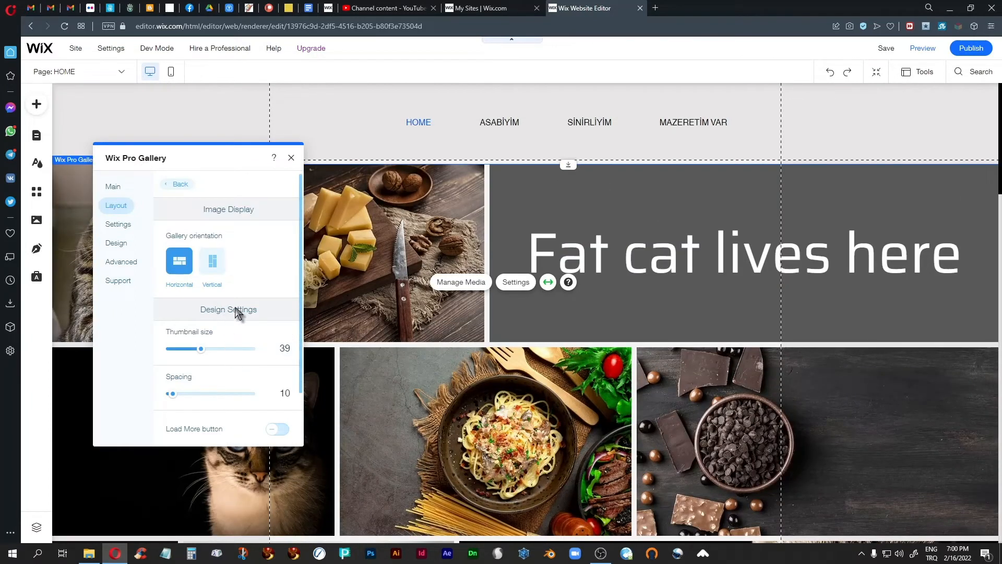
pyautogui.click(212, 263)
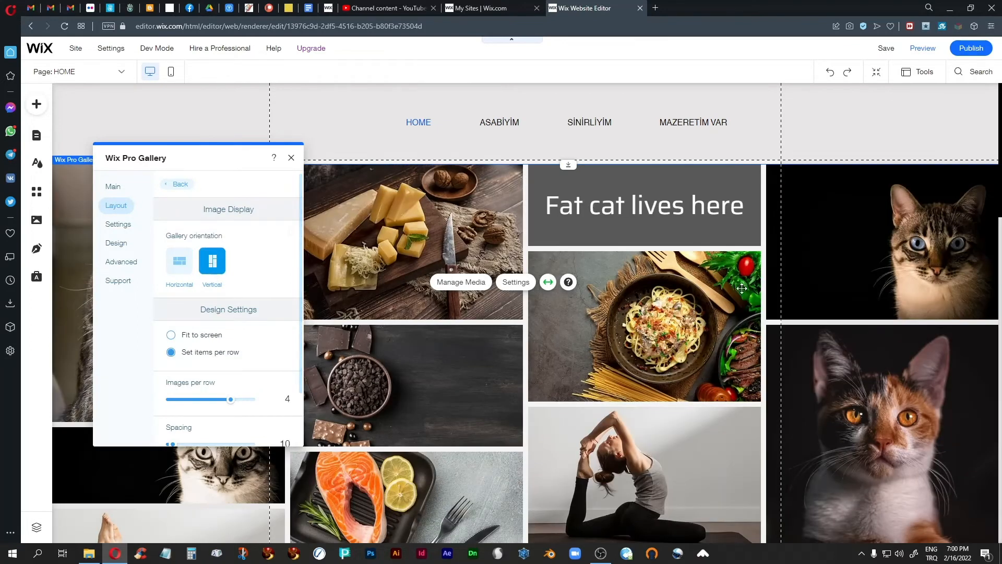
# Make the vertical gallery fit to the screen and set its thumbnail size to 43
pyautogui.scroll(-9, 620, 376)
pyautogui.scroll(5, 619, 376)
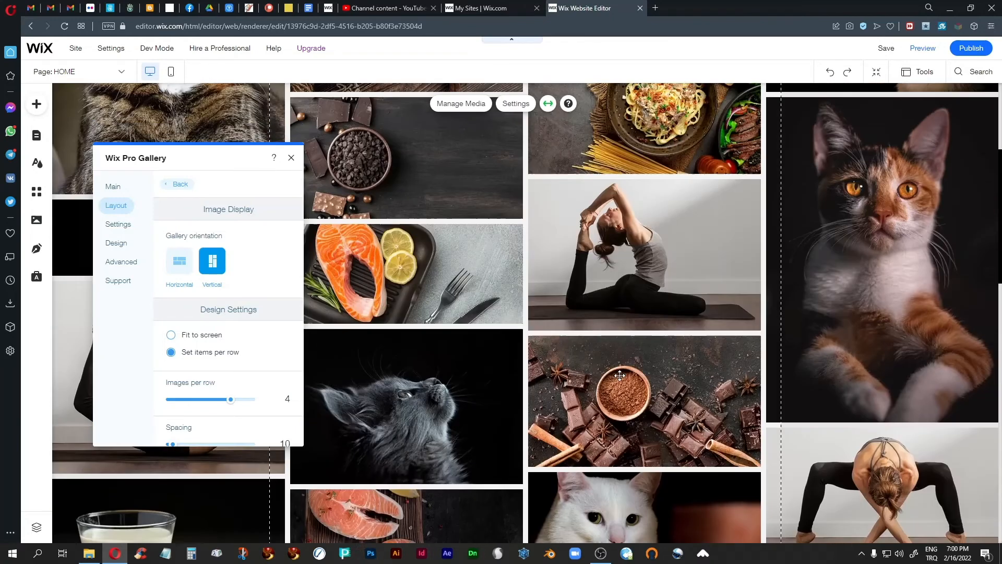
pyautogui.scroll(-5, 619, 376)
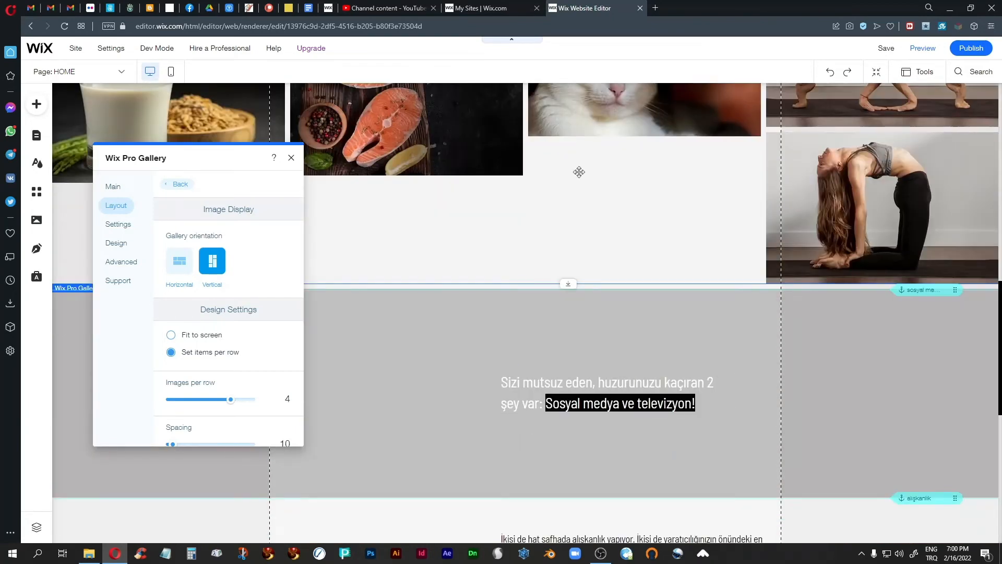
pyautogui.scroll(10, 631, 238)
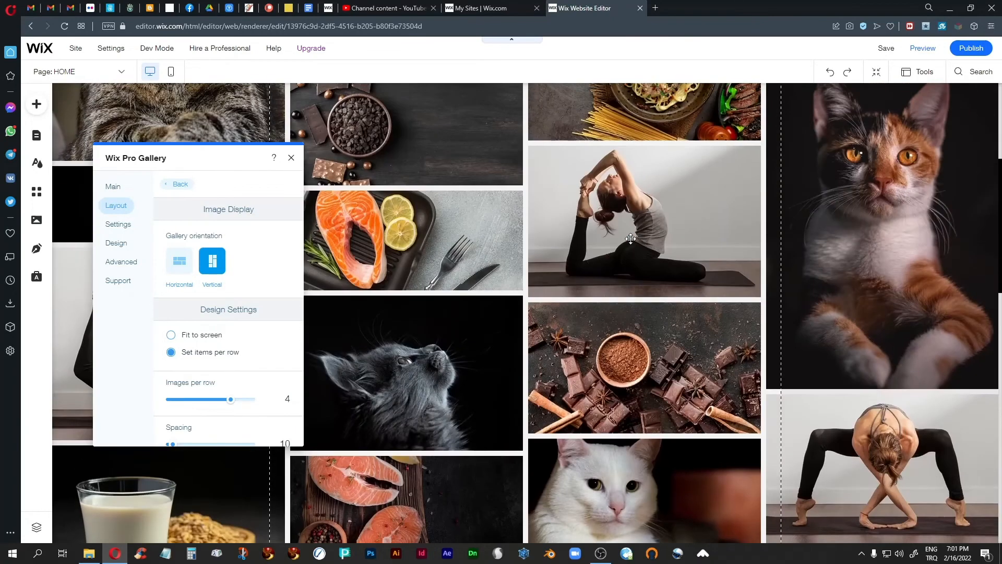
pyautogui.scroll(1, 631, 239)
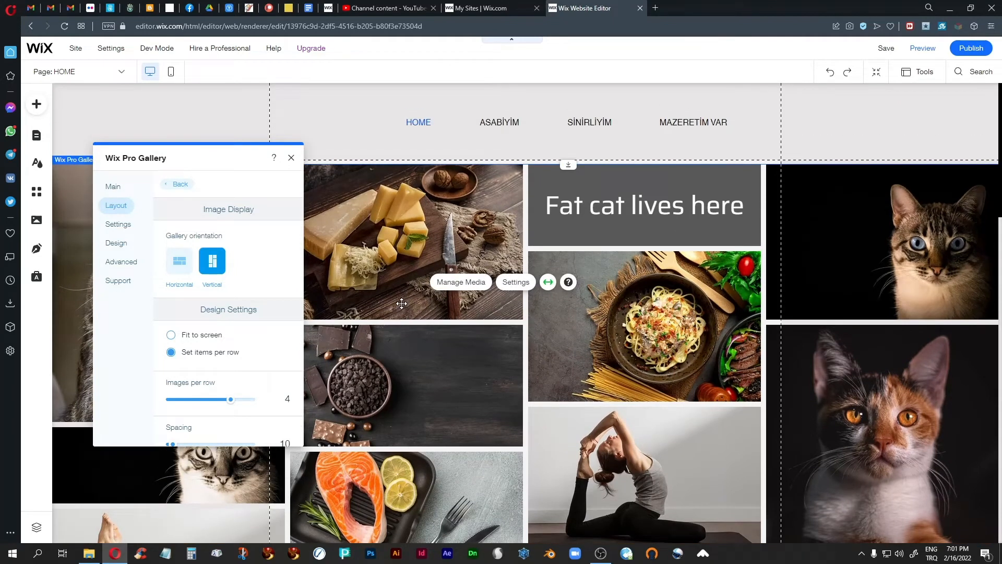
pyautogui.scroll(-4, 401, 303)
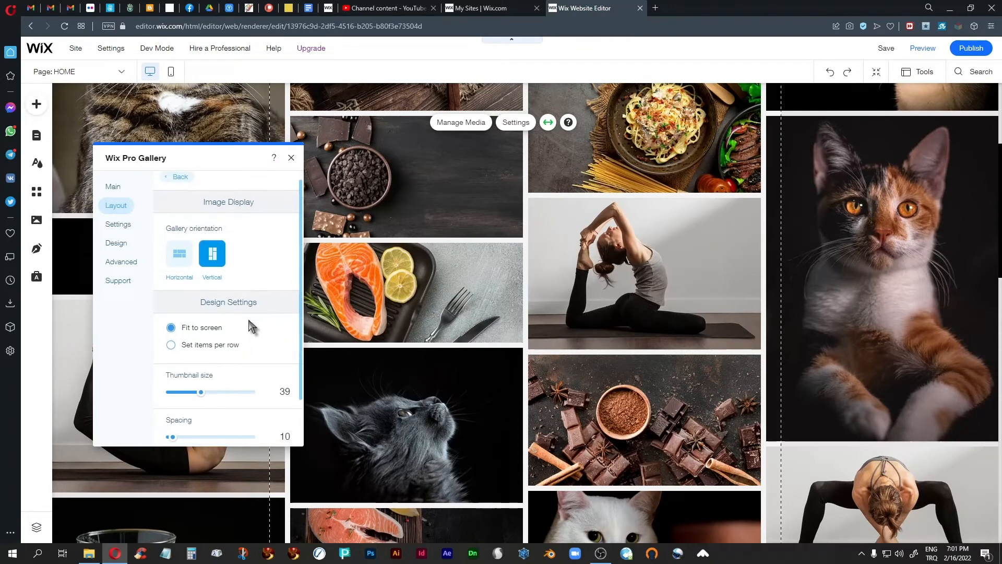
pyautogui.scroll(-2, 250, 326)
pyautogui.scroll(-5, 427, 362)
pyautogui.scroll(7, 586, 376)
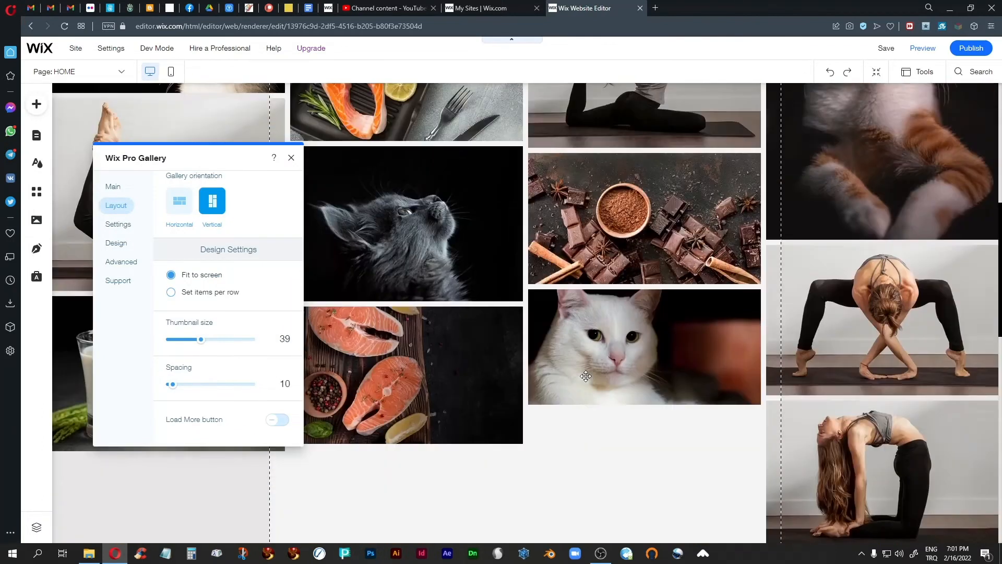
pyautogui.scroll(2, 586, 375)
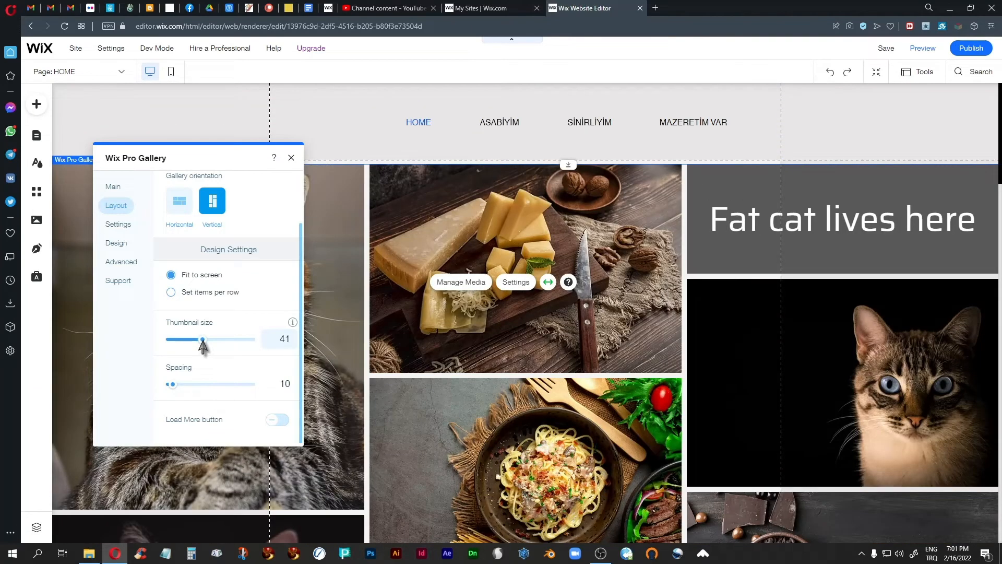
pyautogui.moveTo(203, 340); pyautogui.dragTo(204, 341)
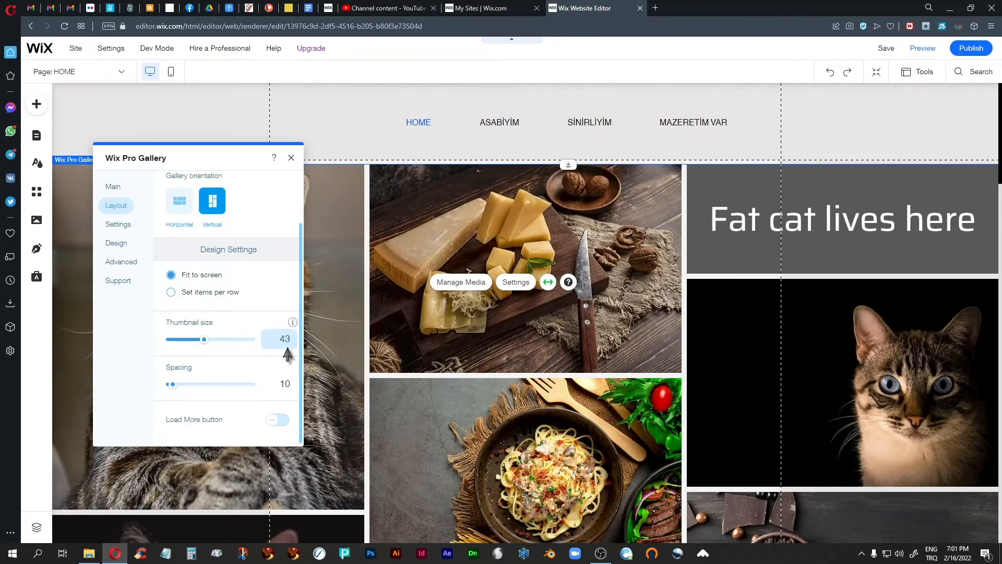
# Close the gallery settings, preview the HOME page and look through the vertical gallery
pyautogui.click(292, 158)
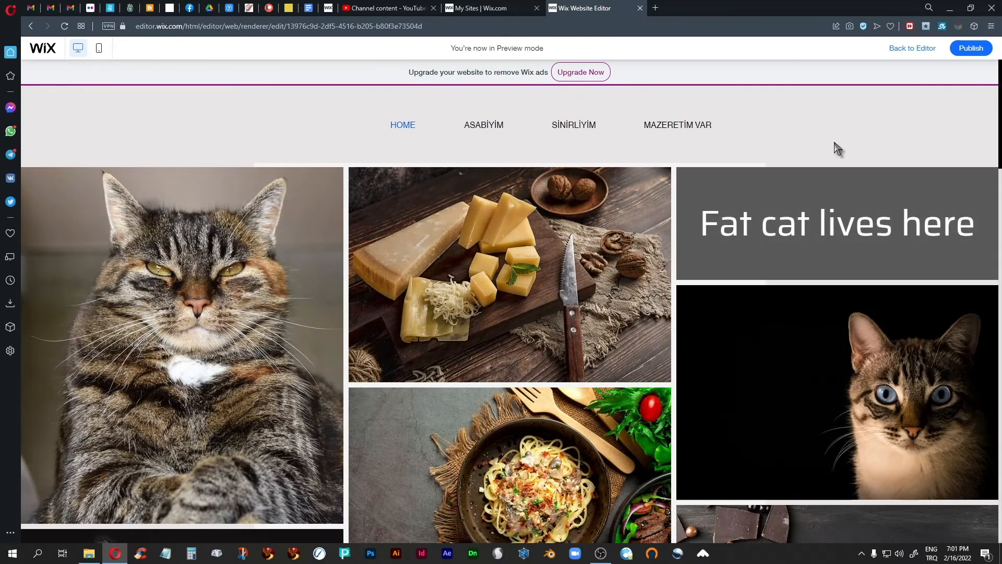
pyautogui.scroll(-4, 763, 384)
pyautogui.scroll(4, 763, 384)
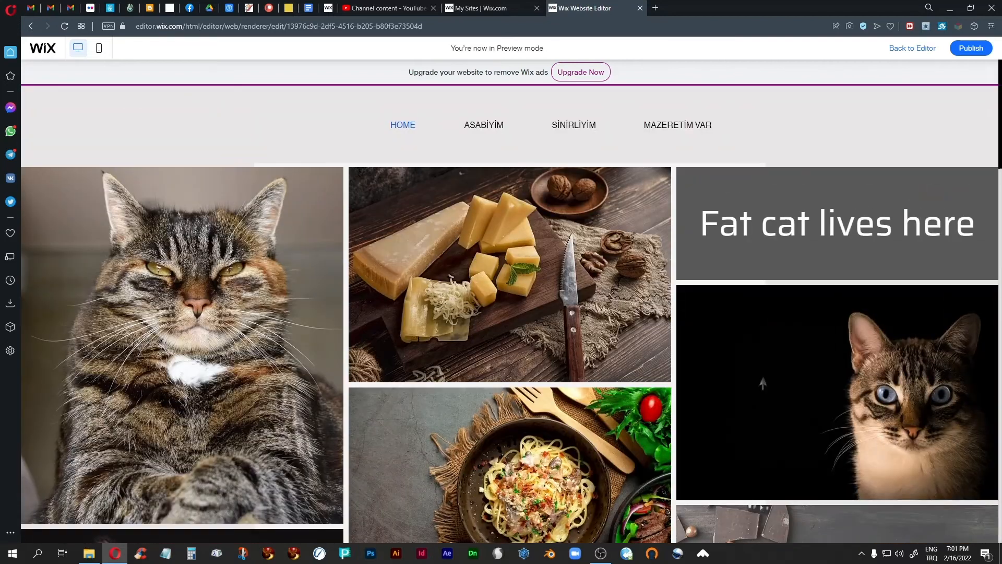
# Restore the maximized browser window to a floating one, widen it across most of the desktop and reposition it
pyautogui.click(972, 9)
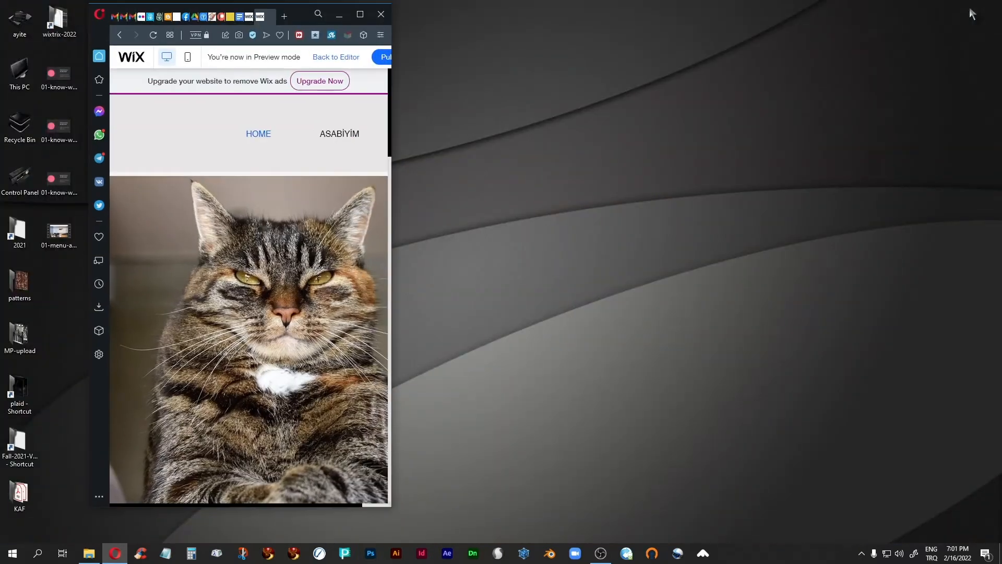
pyautogui.moveTo(393, 276); pyautogui.dragTo(967, 266)
pyautogui.moveTo(795, 10); pyautogui.dragTo(723, 18)
pyautogui.moveTo(898, 243); pyautogui.dragTo(859, 262)
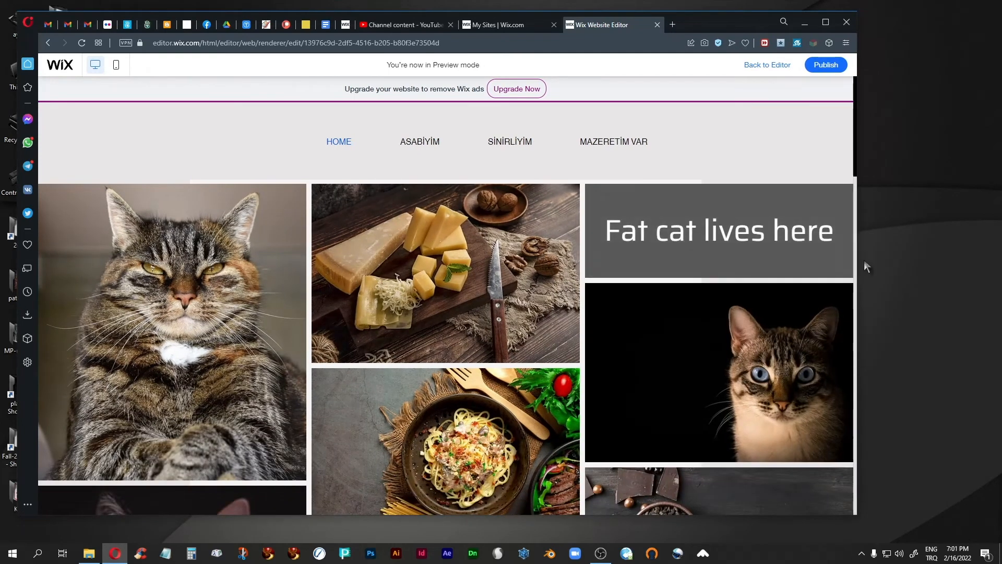
# Narrow the preview window in stages to check how the fit-to-screen gallery rearranges its columns
pyautogui.moveTo(861, 265); pyautogui.dragTo(652, 269)
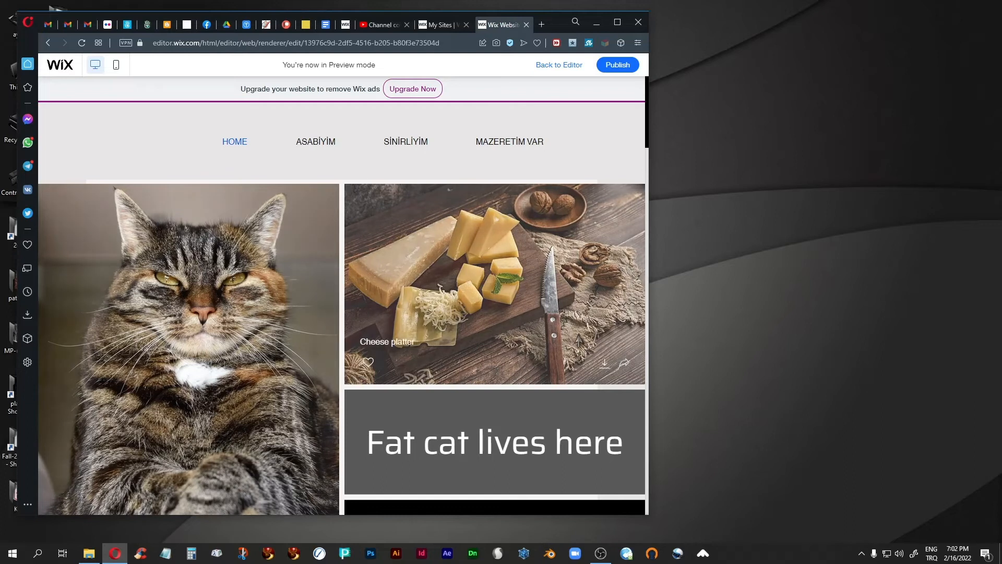
pyautogui.scroll(-4, 568, 352)
pyautogui.scroll(4, 599, 355)
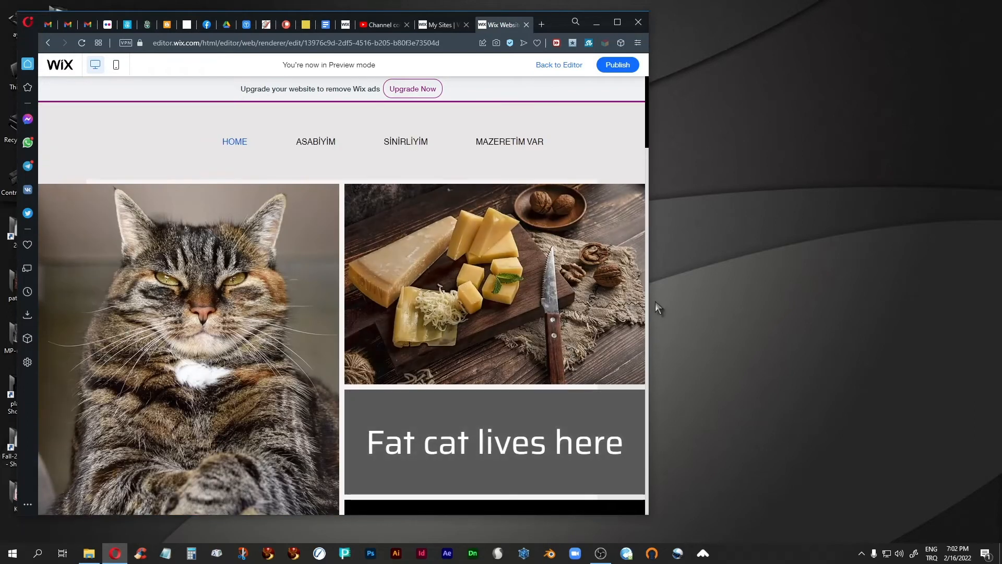
pyautogui.moveTo(653, 300); pyautogui.dragTo(577, 292)
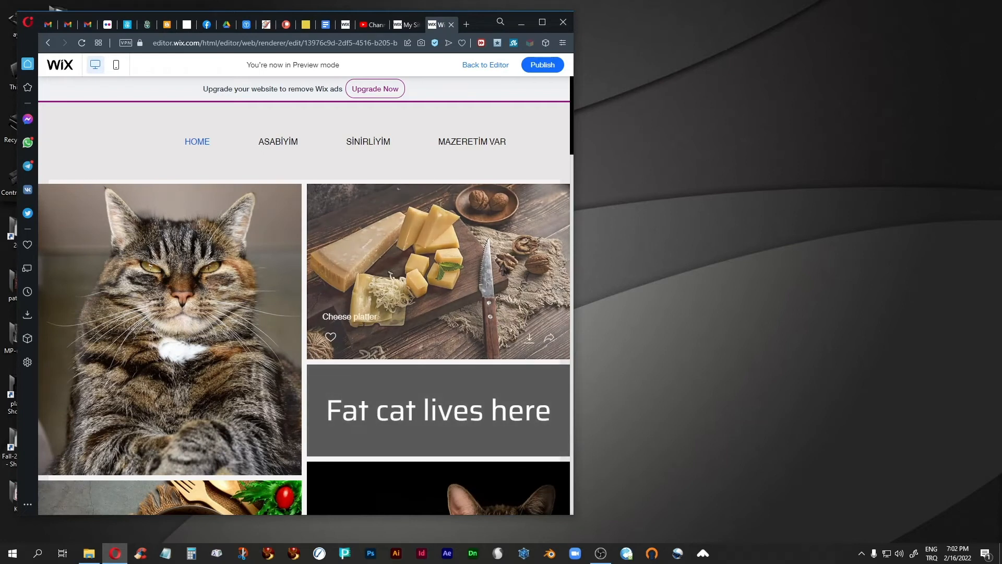
pyautogui.moveTo(574, 248); pyautogui.dragTo(539, 249)
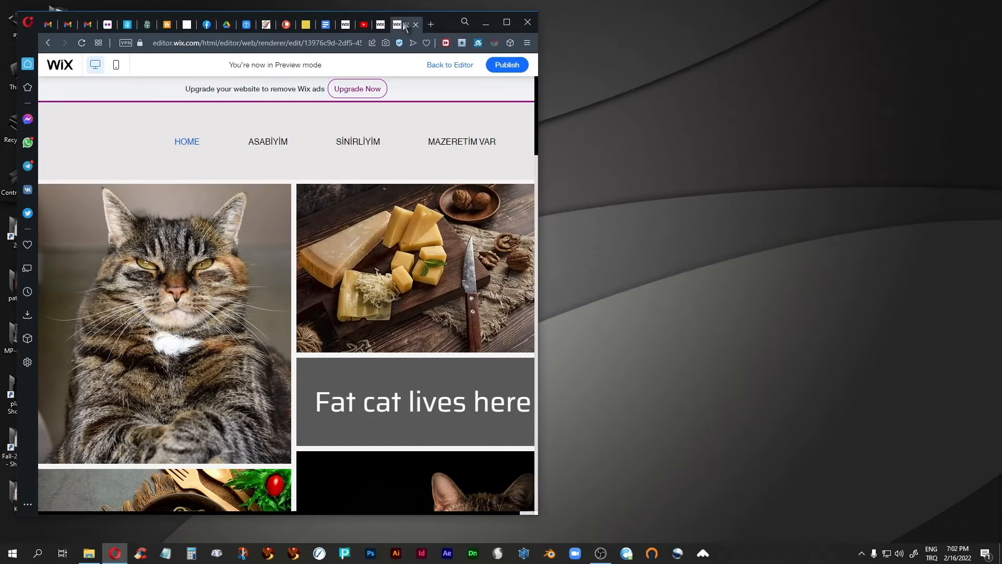
# Move and widen the preview window, maximize it again and return to the editor
pyautogui.moveTo(443, 24); pyautogui.dragTo(530, 33)
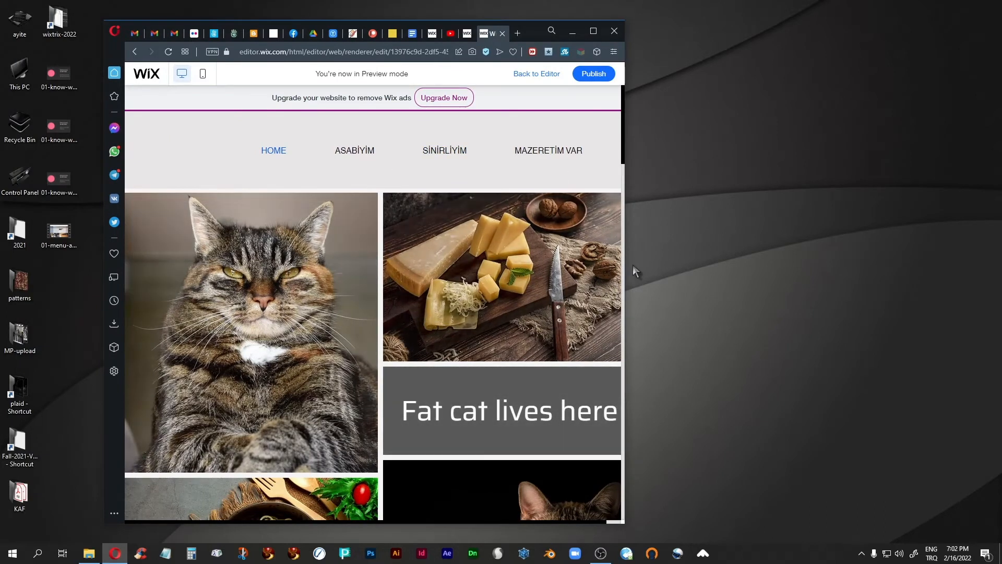
pyautogui.moveTo(630, 266); pyautogui.dragTo(704, 276)
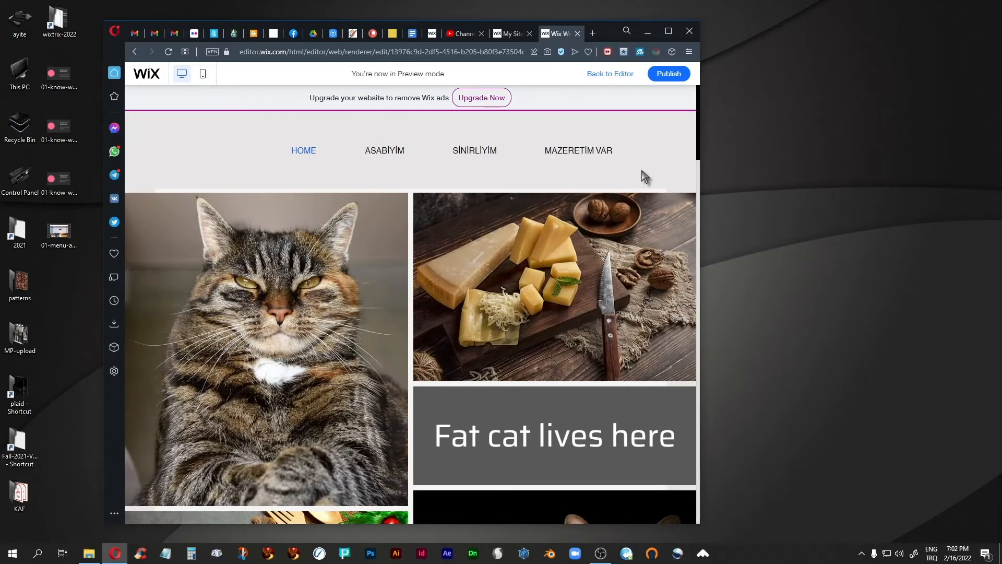
pyautogui.click(669, 31)
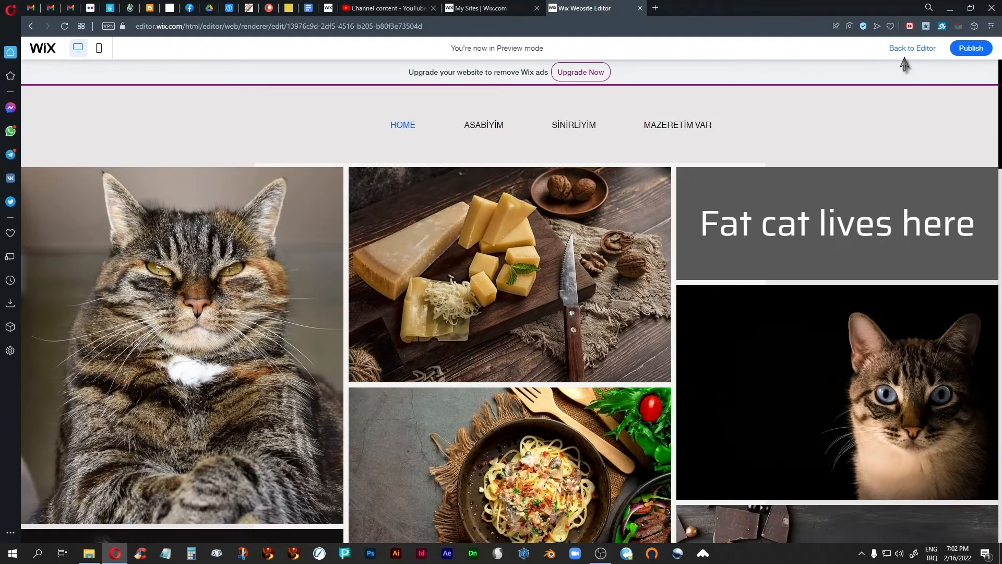
pyautogui.click(911, 50)
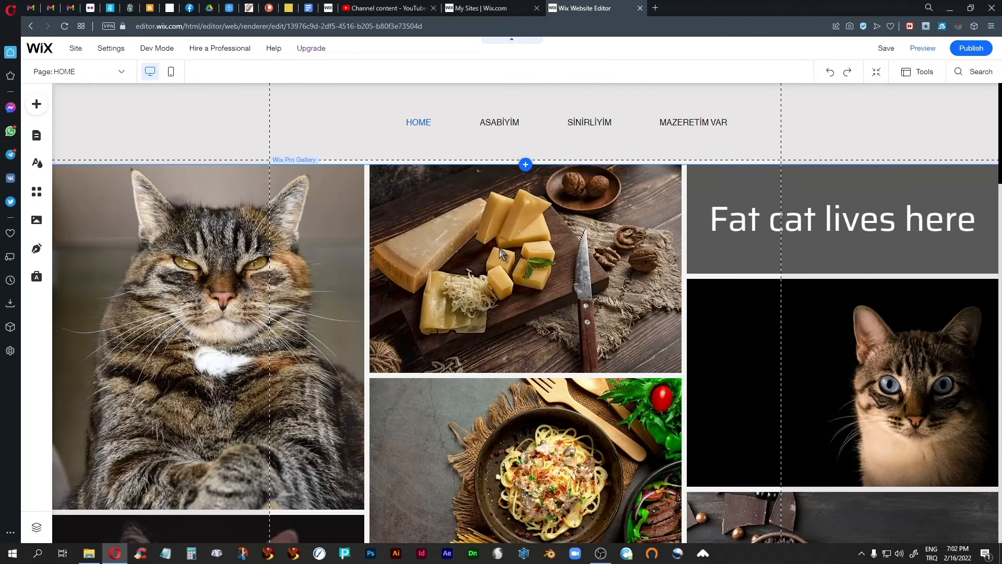
# Switch the Pro Gallery's layout to a set number of items, 4 images per row, and close its settings
pyautogui.click(500, 250)
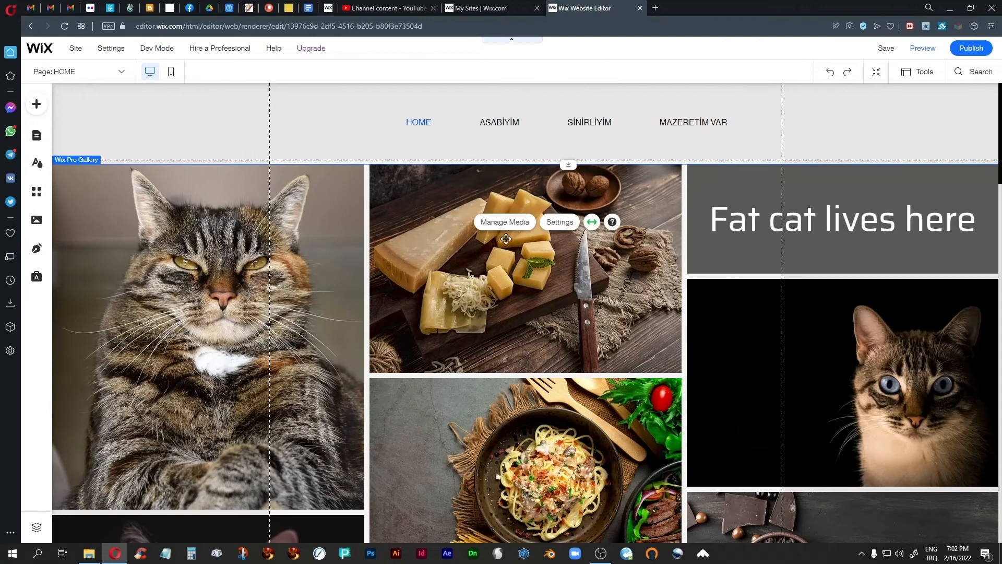
pyautogui.click(560, 222)
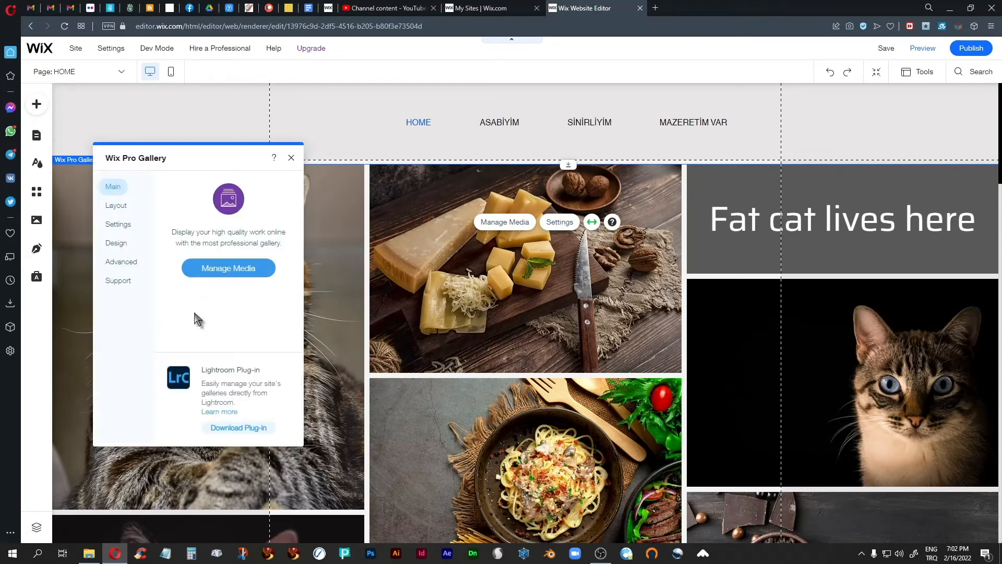
pyautogui.click(116, 206)
pyautogui.click(221, 430)
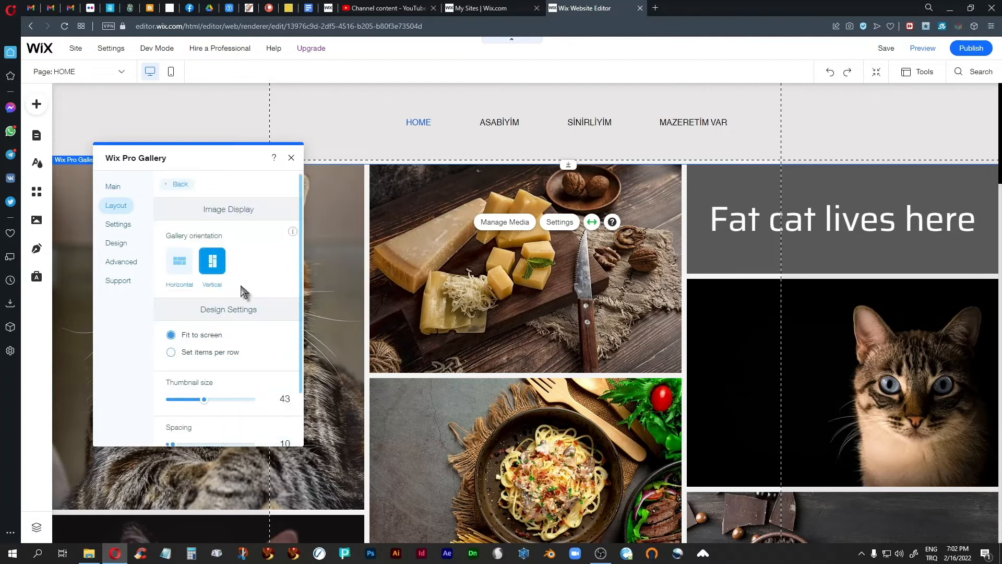
pyautogui.scroll(-1, 241, 291)
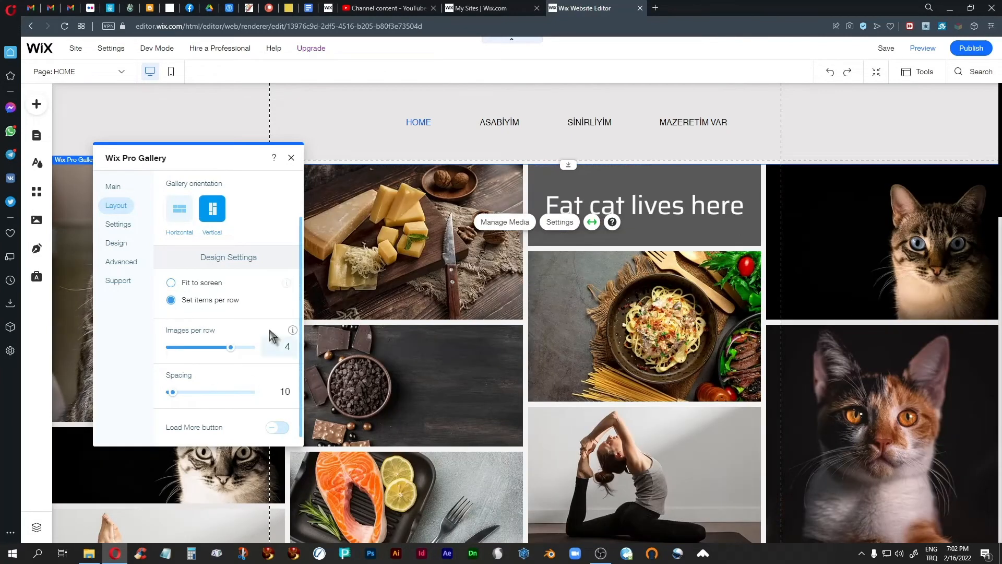
pyautogui.click(291, 158)
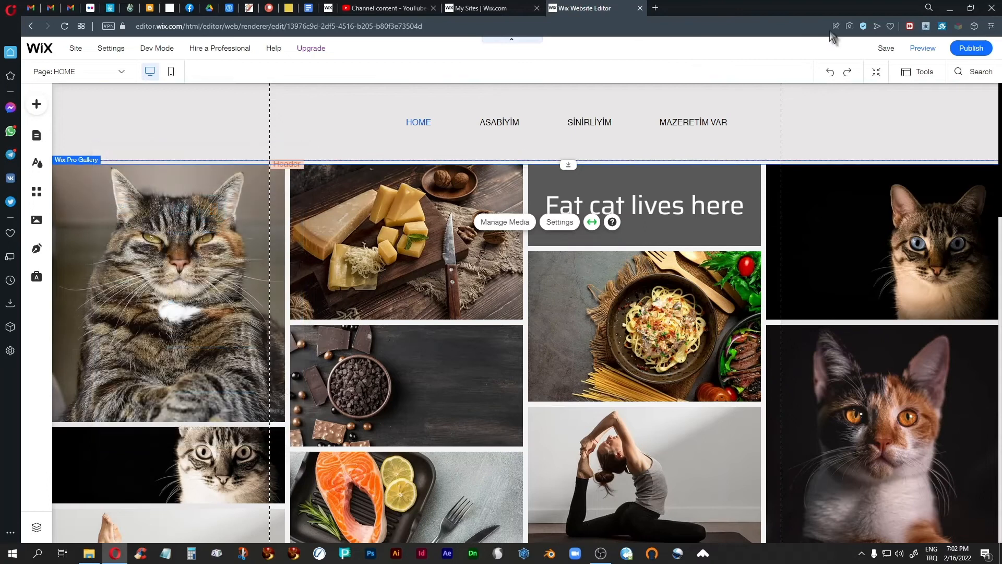
# Preview the four-per-row gallery and narrow the restored browser window to check how its columns respond
pyautogui.click(924, 49)
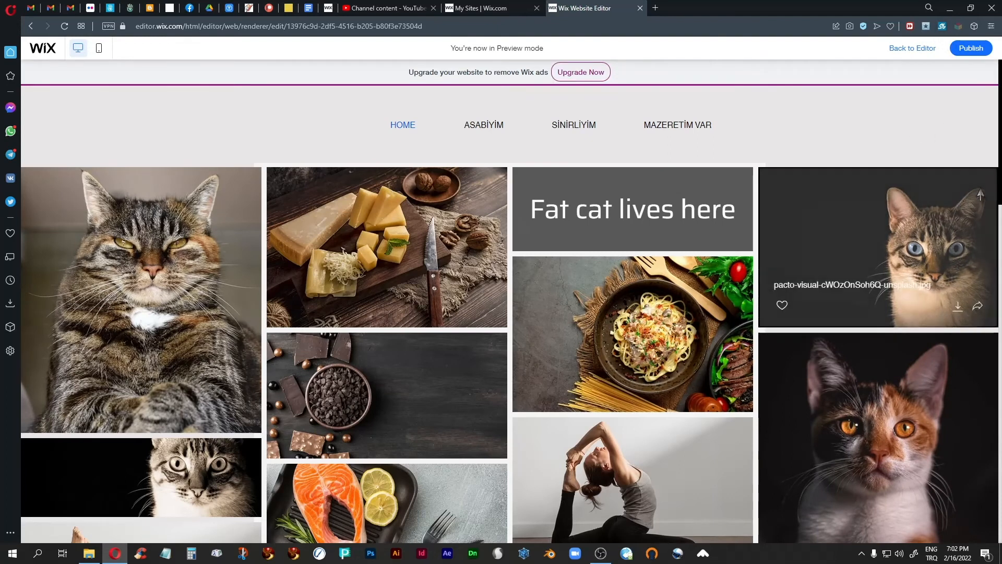
pyautogui.click(971, 8)
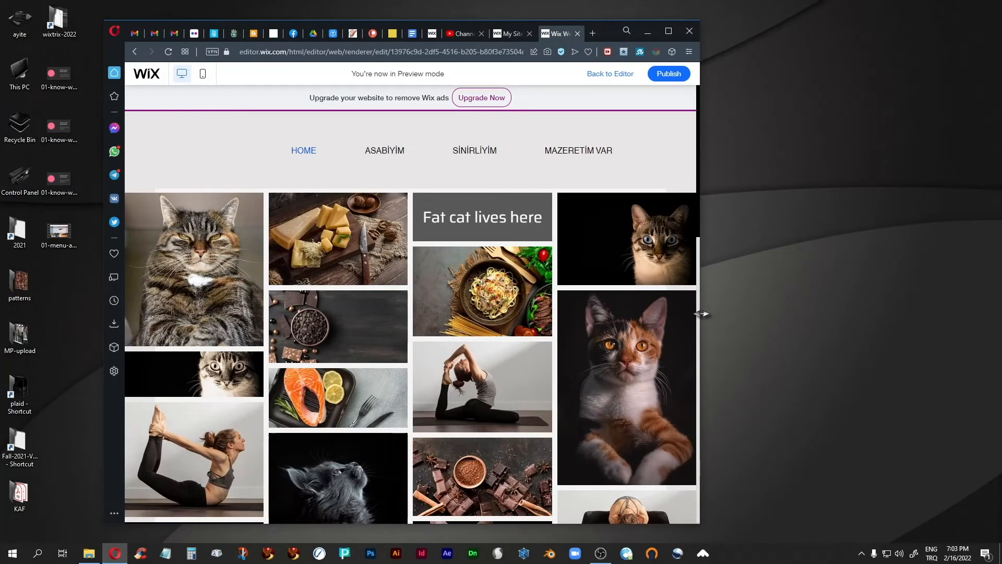
pyautogui.moveTo(702, 314); pyautogui.dragTo(614, 308)
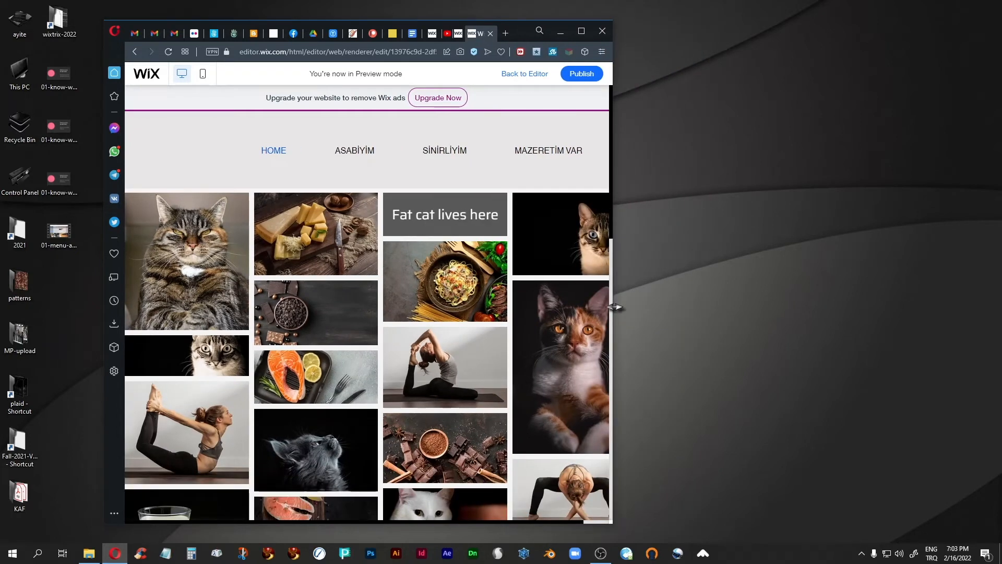
# Widen the preview window, maximize it and return to the editor
pyautogui.moveTo(614, 307); pyautogui.dragTo(832, 313)
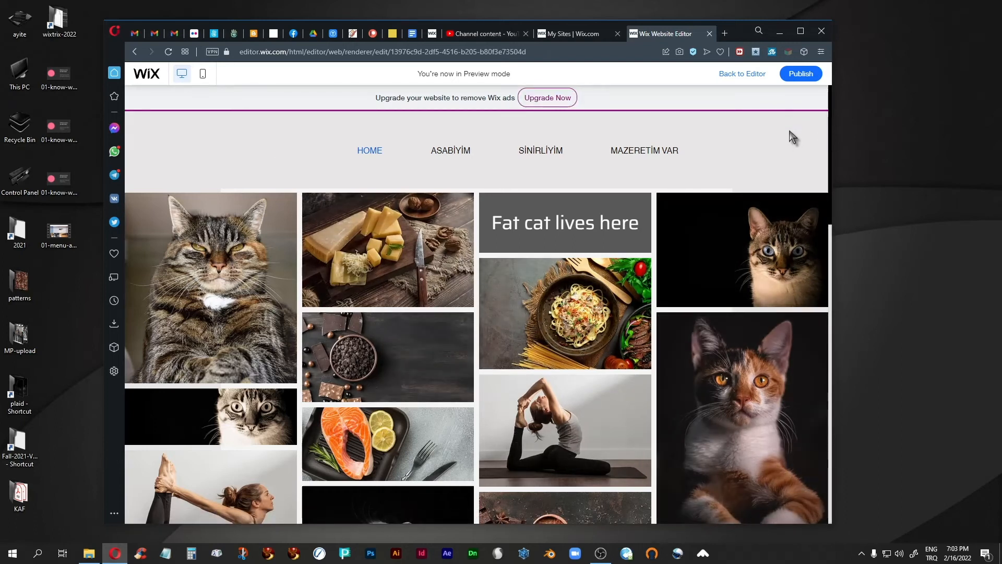
pyautogui.click(801, 32)
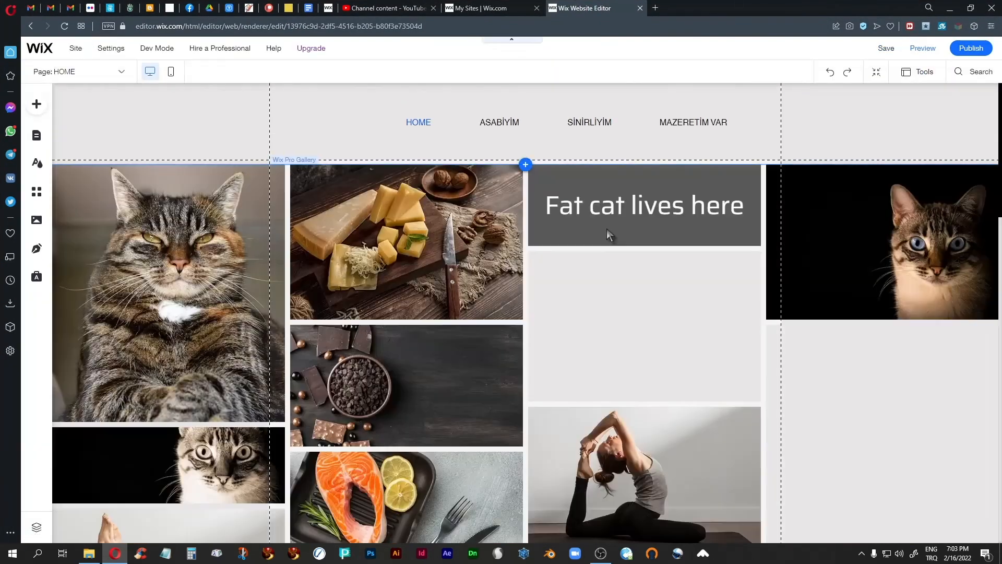
# Switch the Pro Gallery's layout to Collage, moving the settings panel aside to look over the rearranged images
pyautogui.click(573, 335)
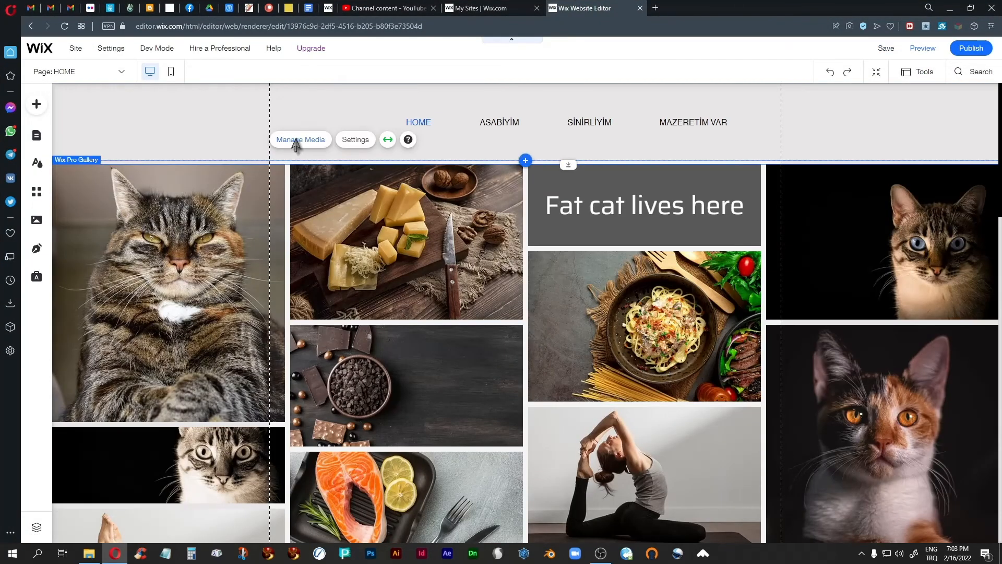
pyautogui.click(353, 140)
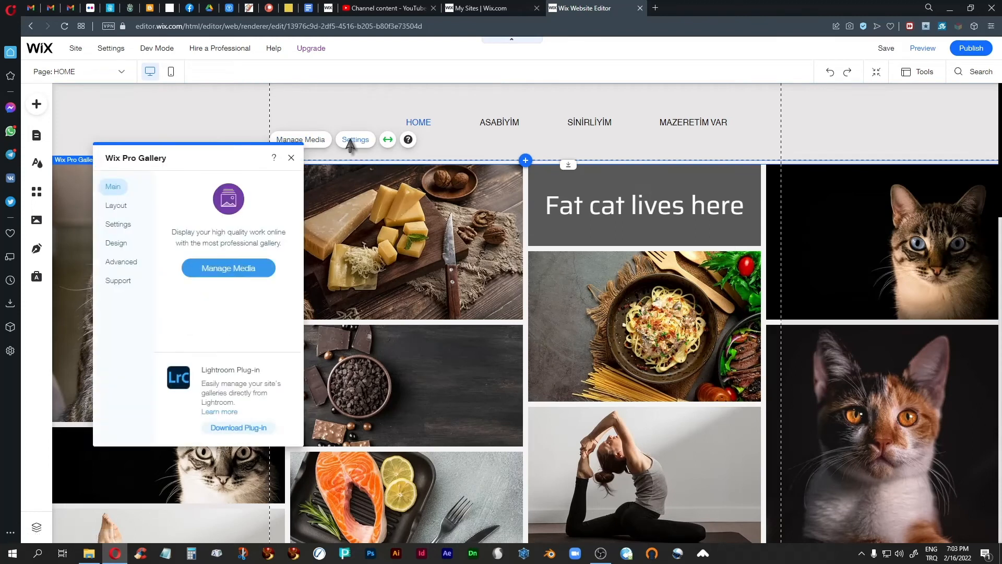
pyautogui.click(116, 207)
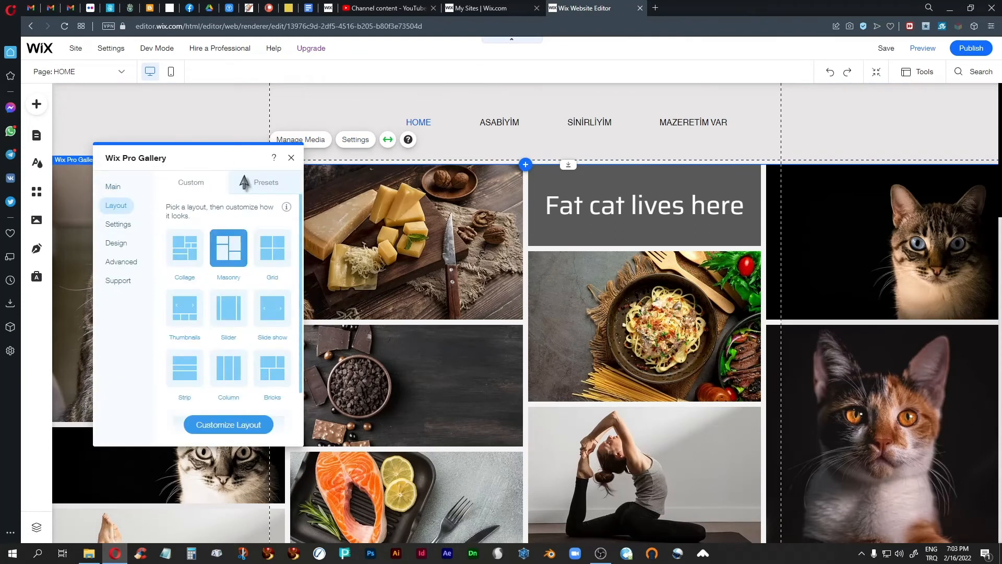
pyautogui.moveTo(229, 159); pyautogui.dragTo(723, 160)
pyautogui.click(674, 251)
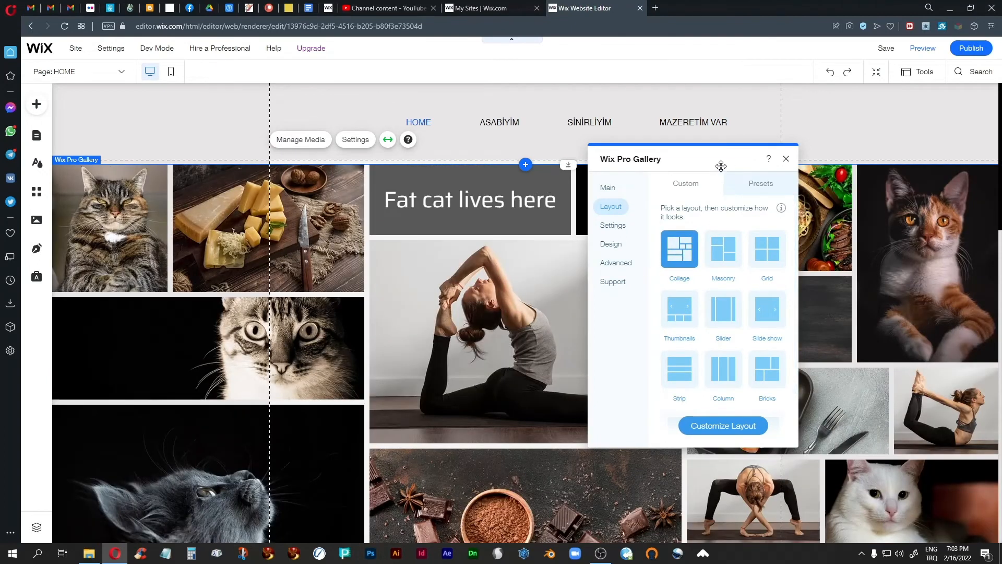
pyautogui.moveTo(721, 166); pyautogui.dragTo(484, 177)
pyautogui.scroll(-5, 744, 322)
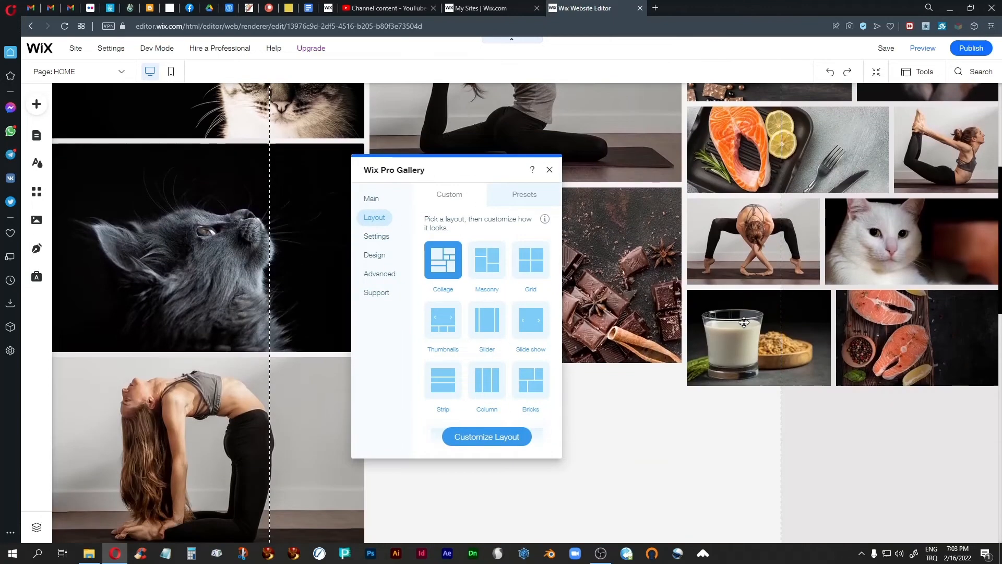
pyautogui.scroll(5, 744, 323)
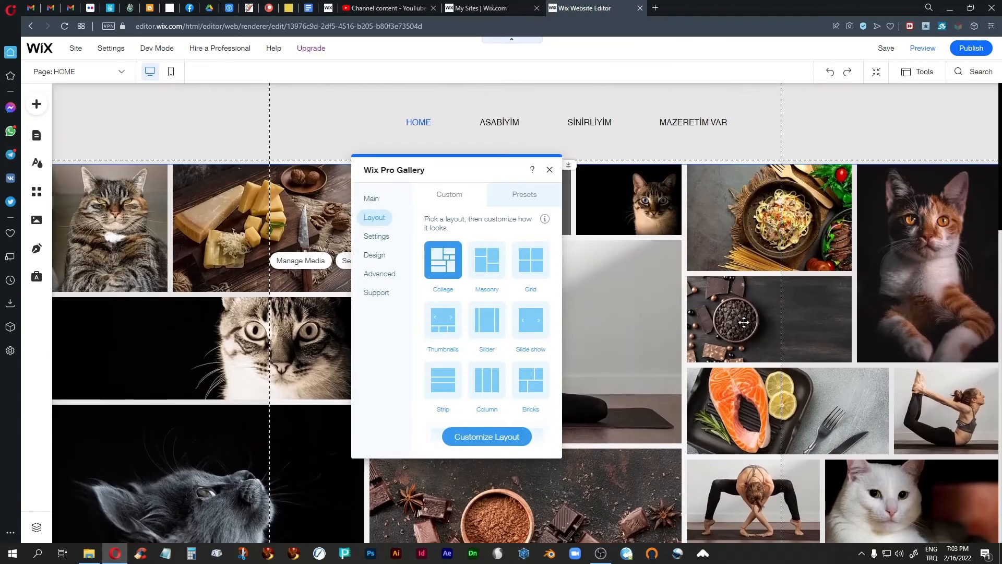
# Customize the Collage layout with a horizontal gallery orientation and a thumbnail size of 23
pyautogui.click(494, 441)
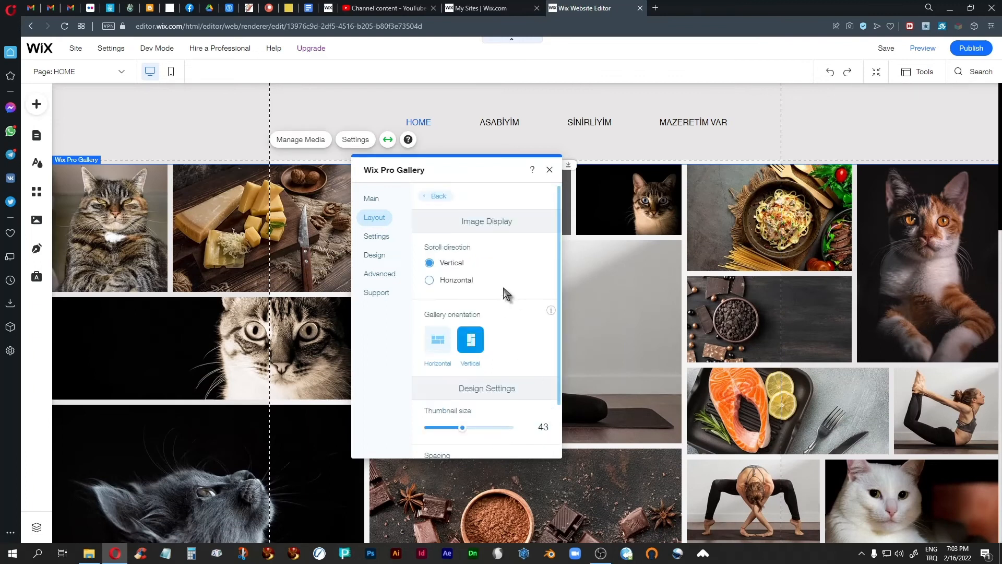
pyautogui.click(440, 343)
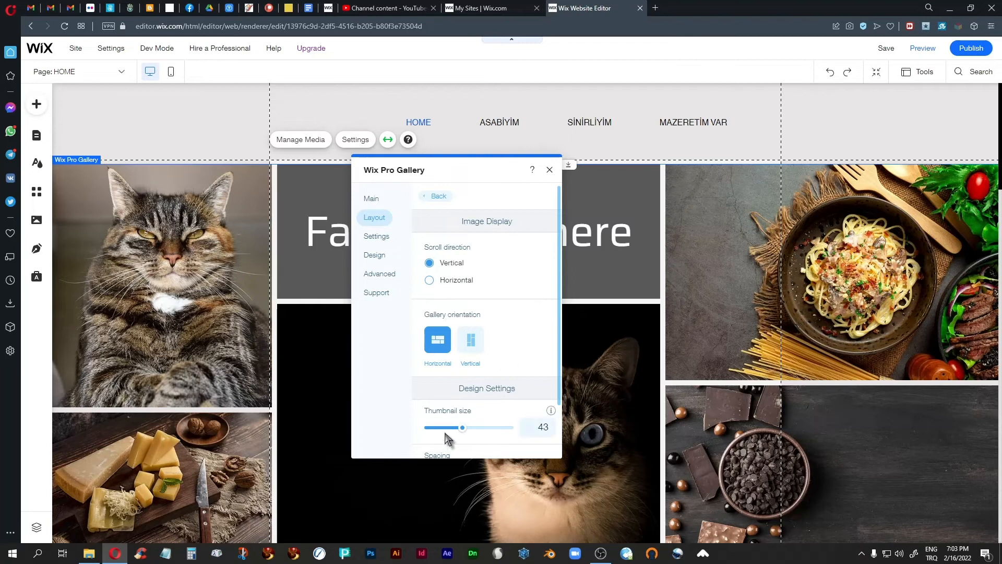
pyautogui.moveTo(456, 429); pyautogui.dragTo(452, 428)
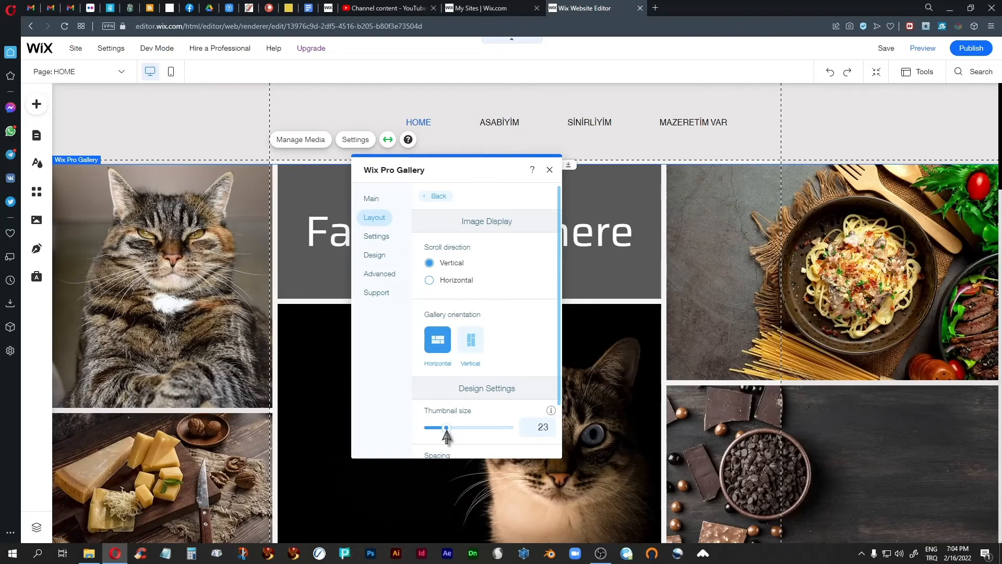
# Set the collage's spacing to 6 and its density to 50%, and close the gallery settings
pyautogui.scroll(-2, 513, 360)
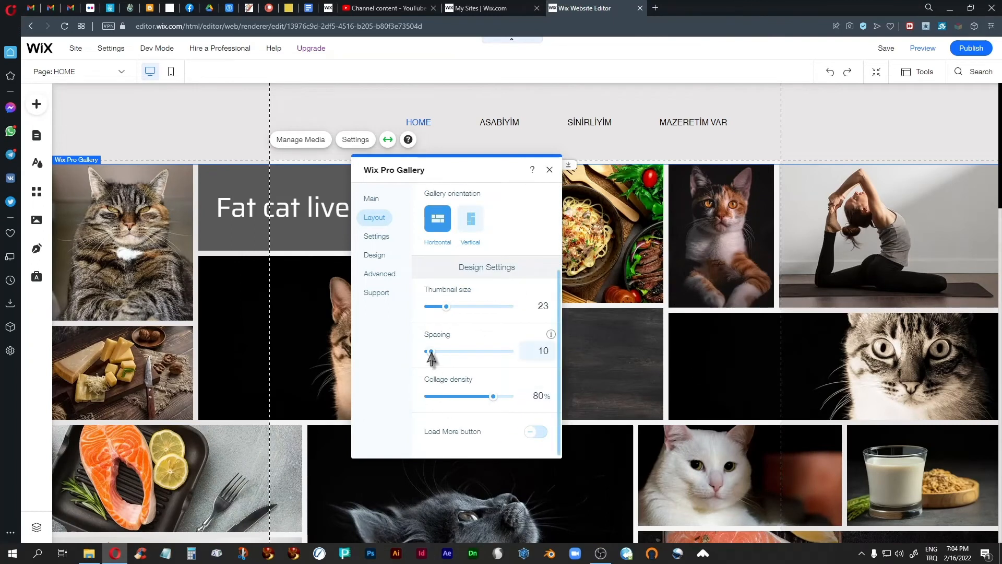
pyautogui.moveTo(431, 357); pyautogui.dragTo(429, 358)
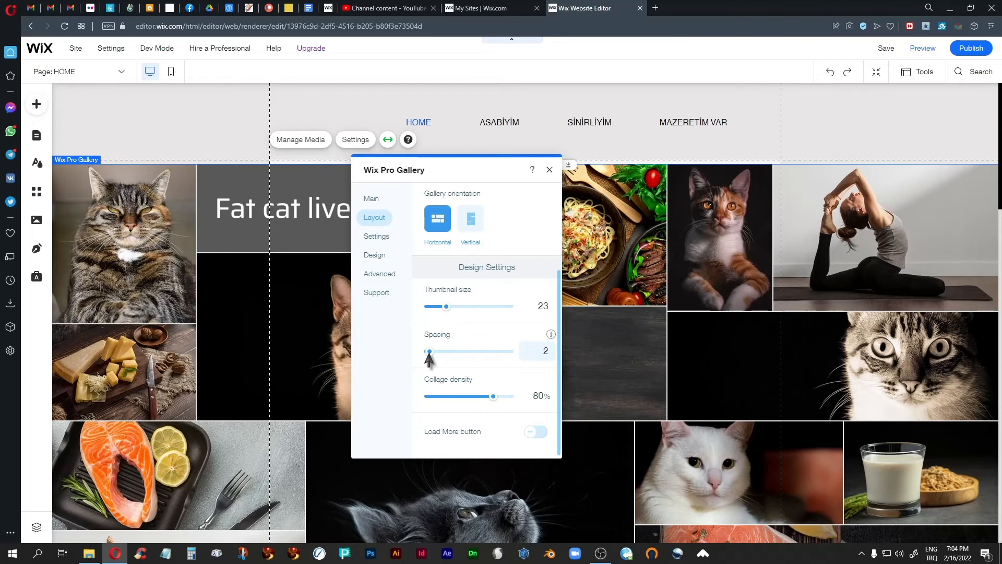
pyautogui.moveTo(429, 351); pyautogui.dragTo(430, 351)
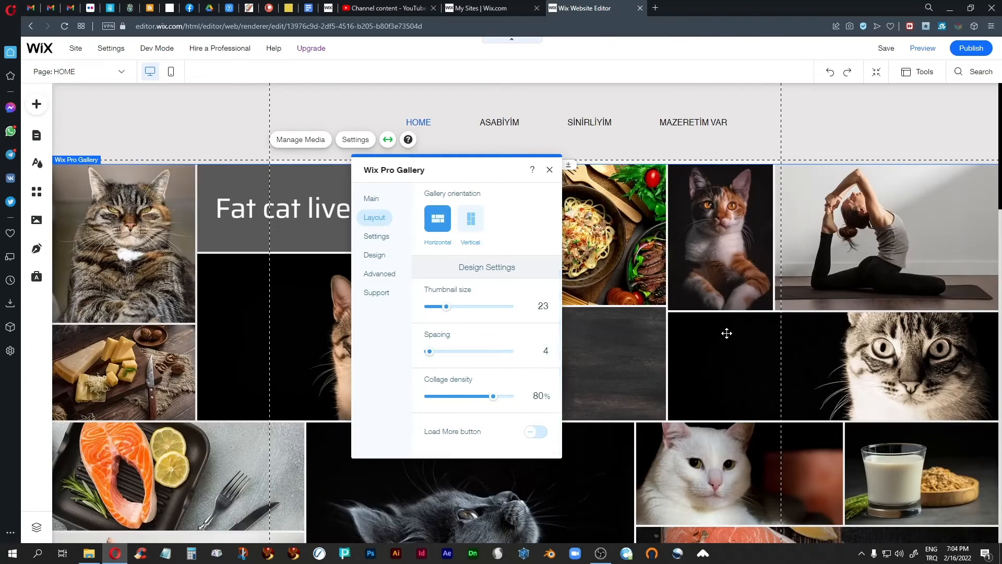
pyautogui.moveTo(429, 351); pyautogui.dragTo(430, 352)
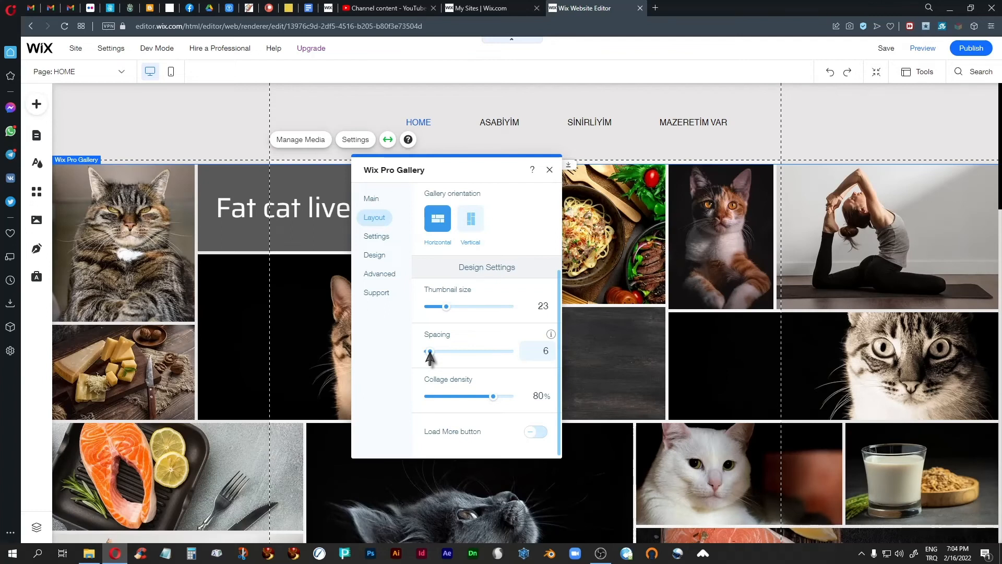
pyautogui.moveTo(494, 396); pyautogui.dragTo(467, 398)
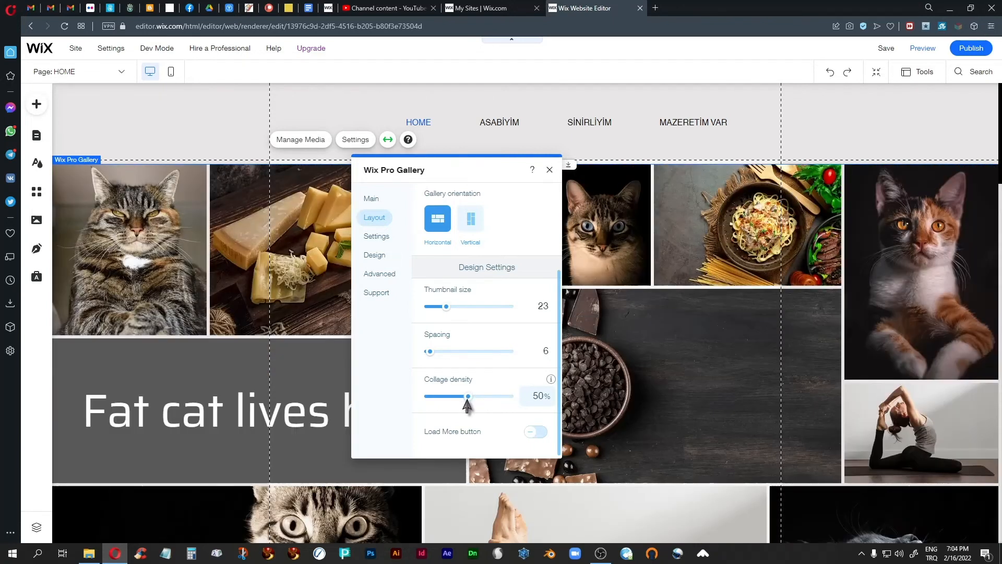
pyautogui.moveTo(468, 401); pyautogui.dragTo(468, 402)
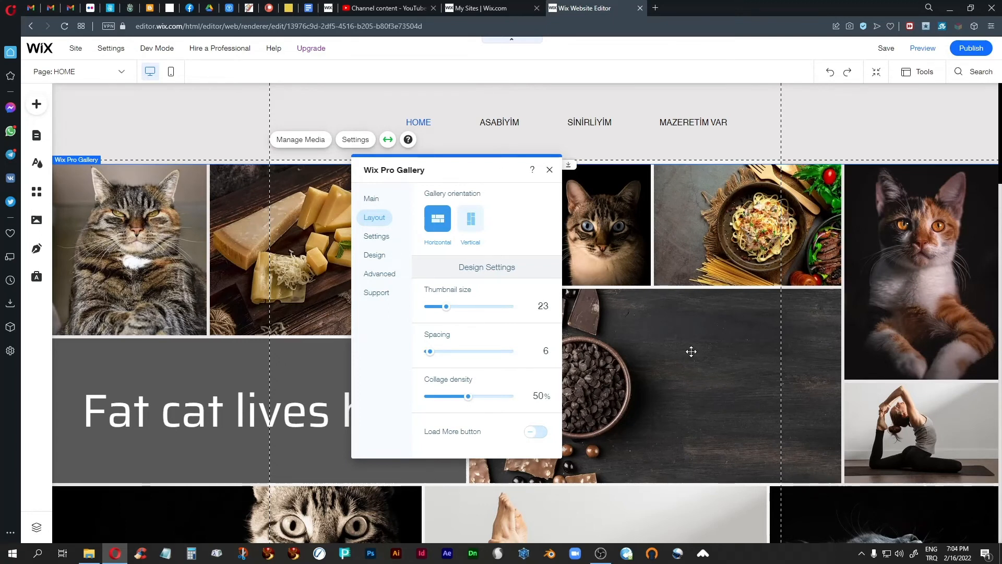
pyautogui.click(550, 170)
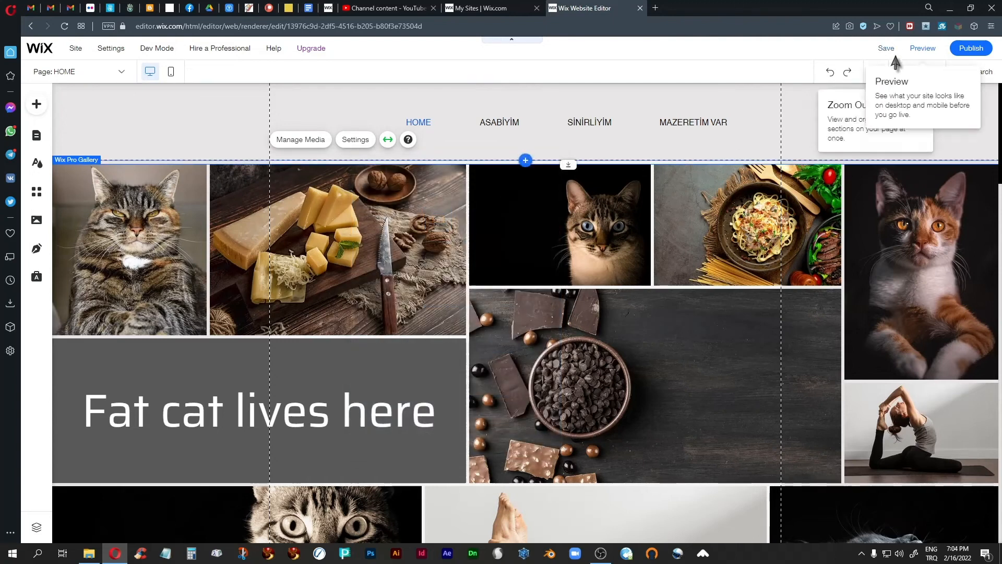
# Preview the collage gallery, narrow and widen the restored browser window to check its response, and return to the maximized editor
pyautogui.click(922, 48)
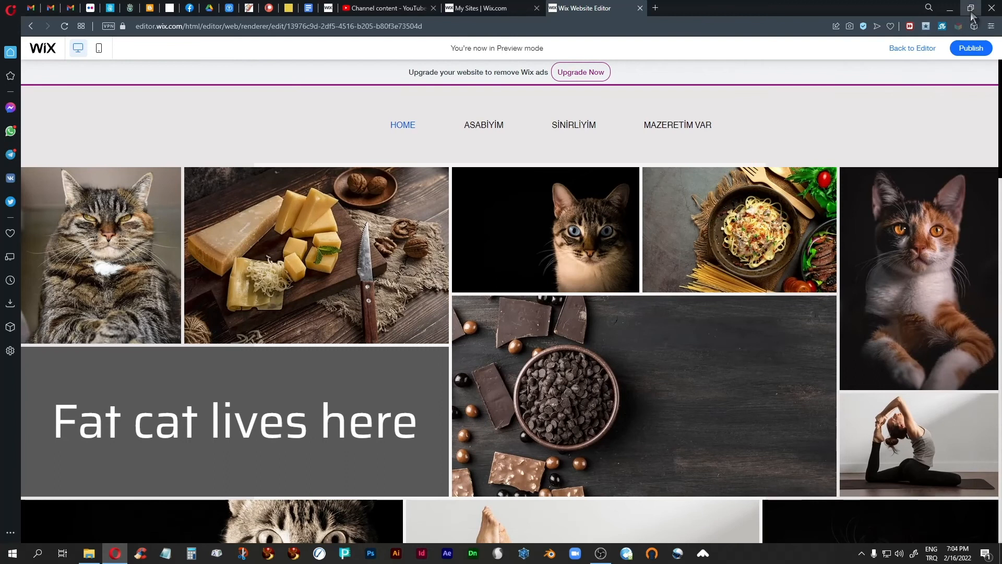
pyautogui.click(971, 8)
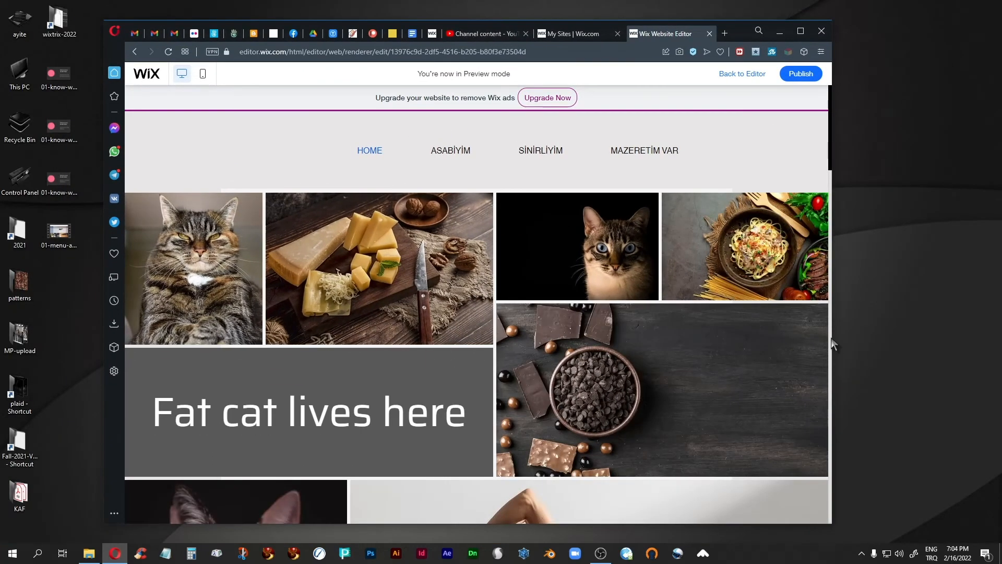
pyautogui.moveTo(833, 340); pyautogui.dragTo(671, 308)
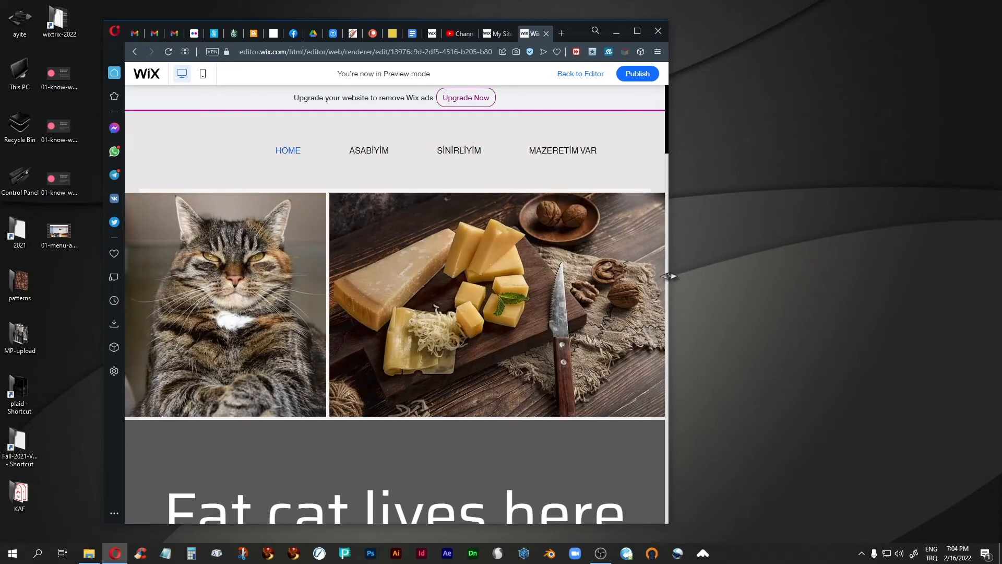
pyautogui.moveTo(670, 273); pyautogui.dragTo(865, 297)
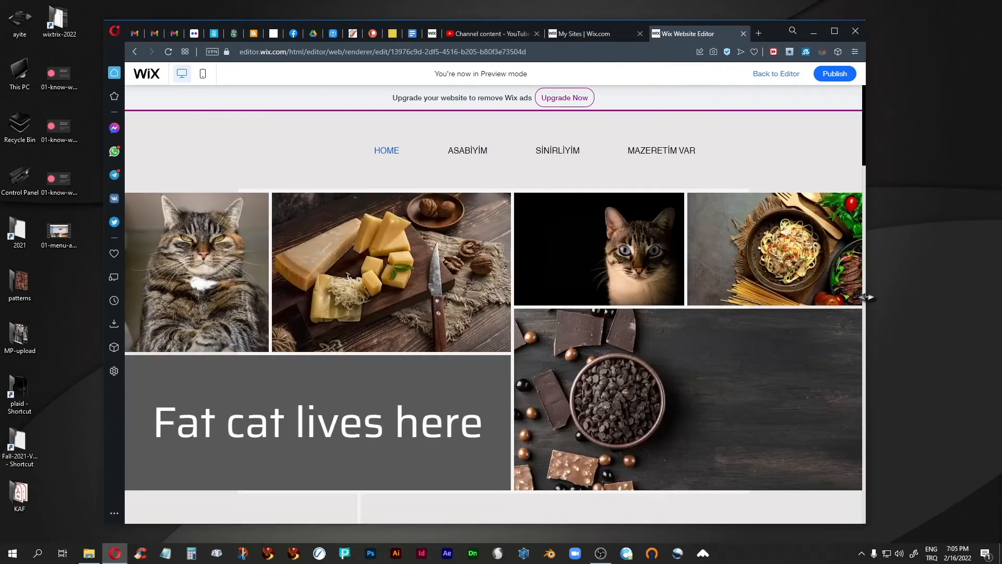
pyautogui.click(834, 31)
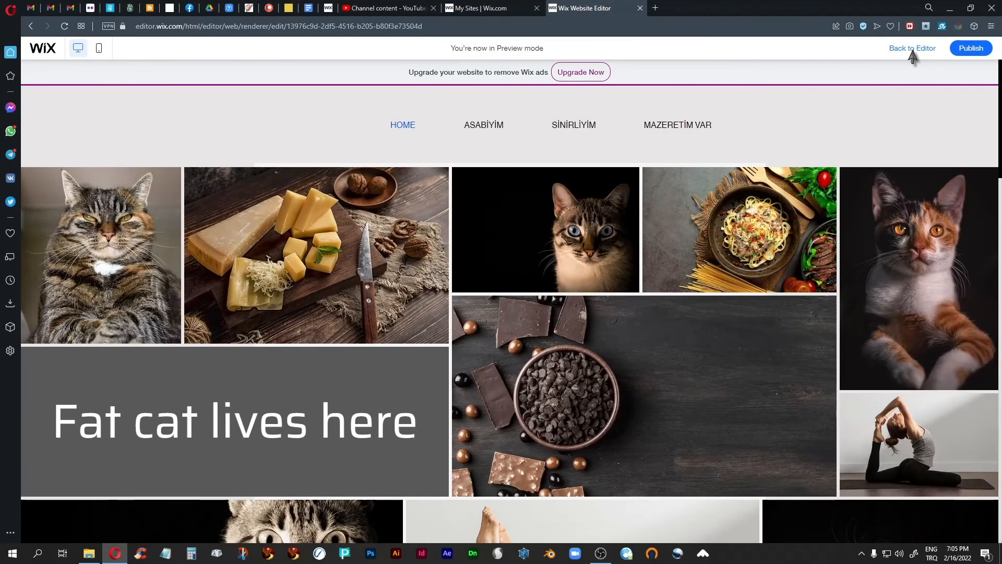
pyautogui.click(912, 48)
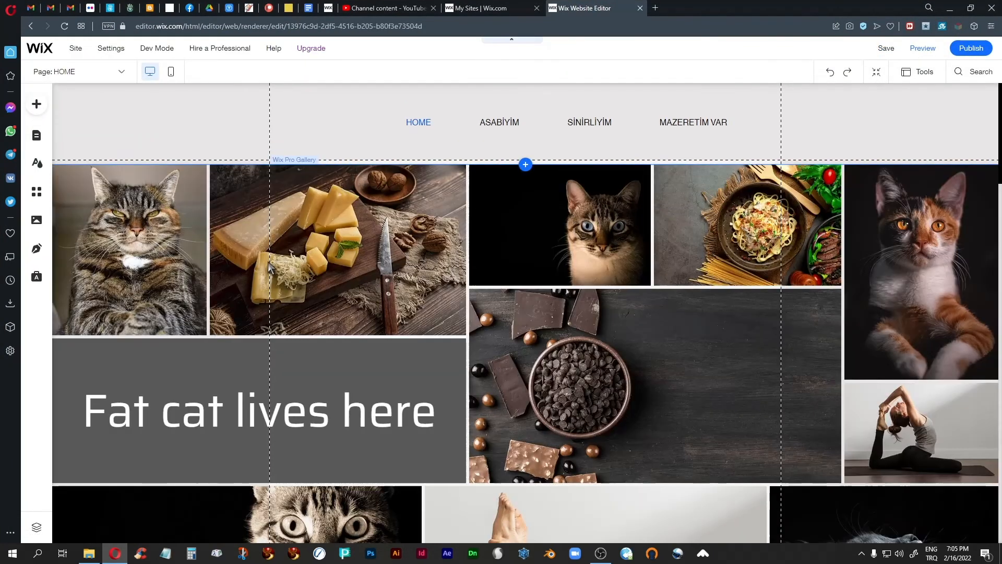
# Switch the Pro Gallery's layout to Thumbnails, view the result and close its settings
pyautogui.click(587, 355)
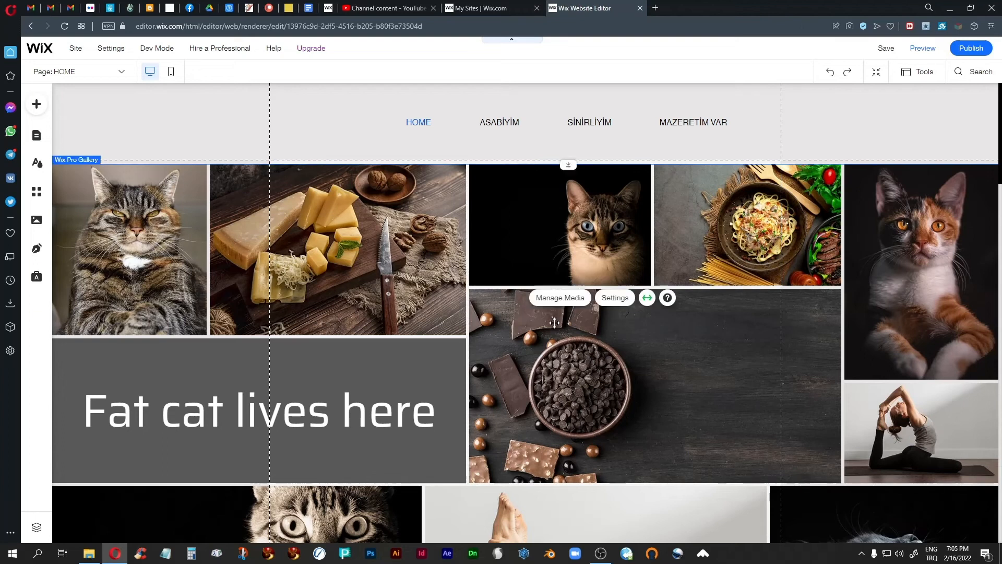
pyautogui.click(615, 298)
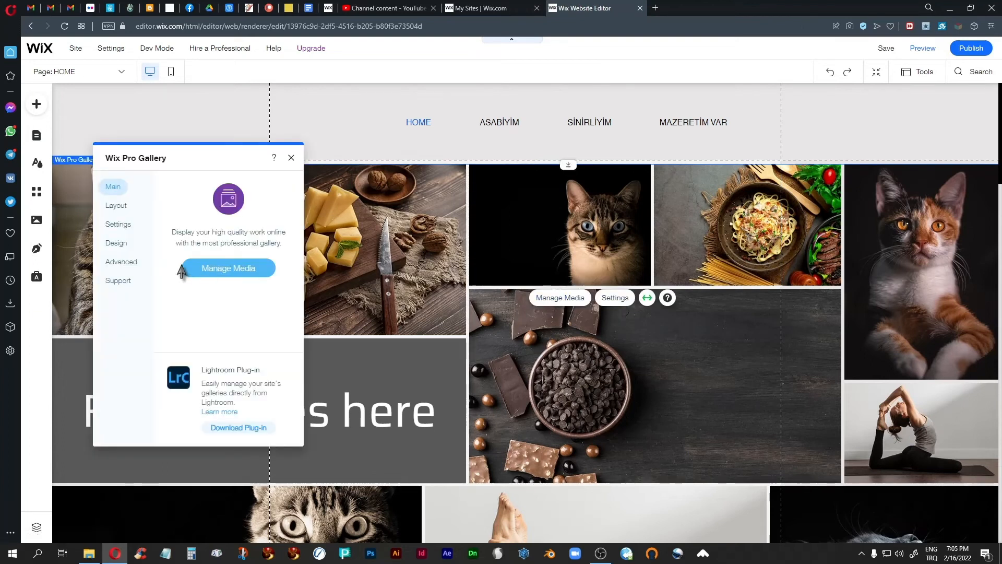
pyautogui.click(116, 207)
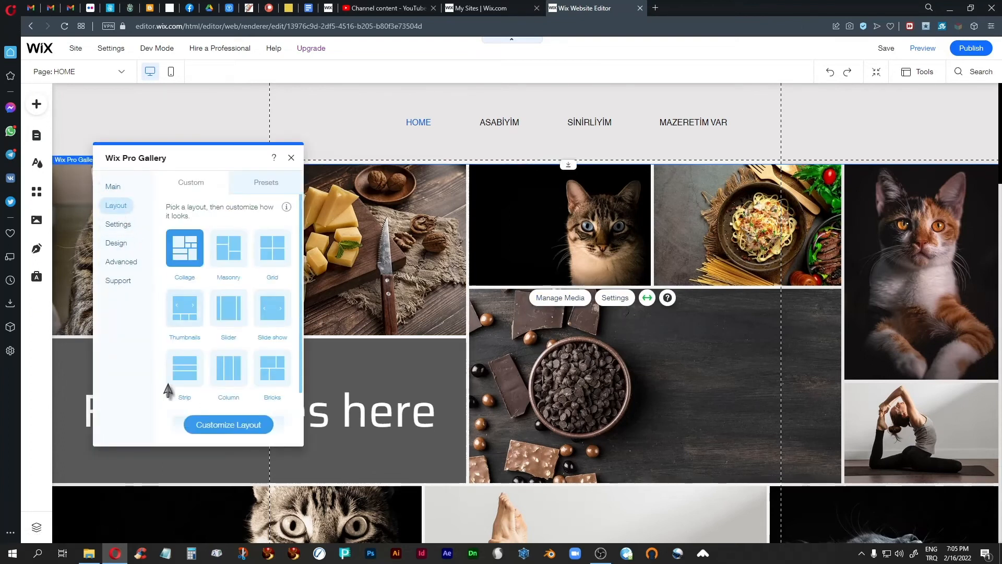
pyautogui.click(184, 312)
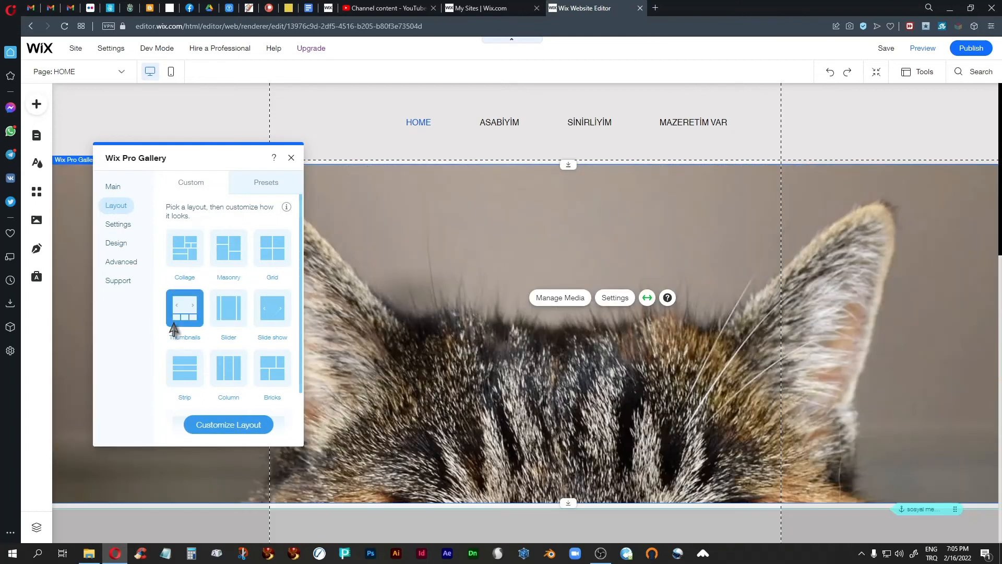
pyautogui.scroll(-2, 631, 362)
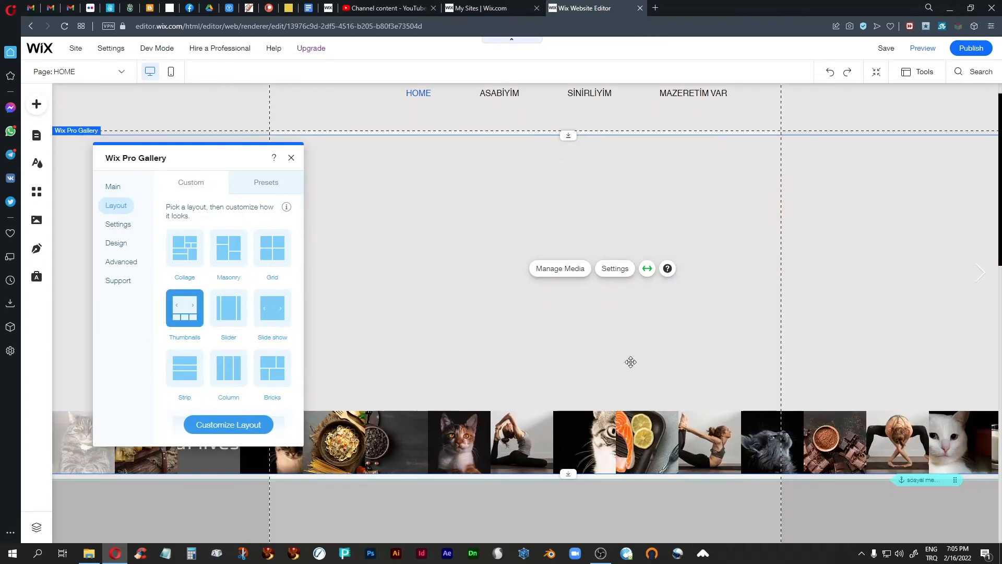
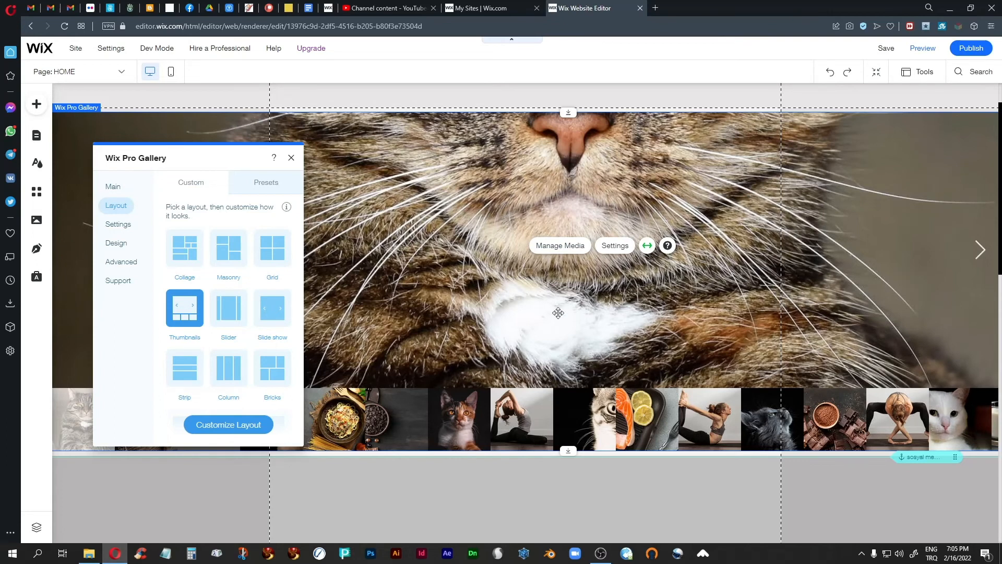
pyautogui.click(290, 159)
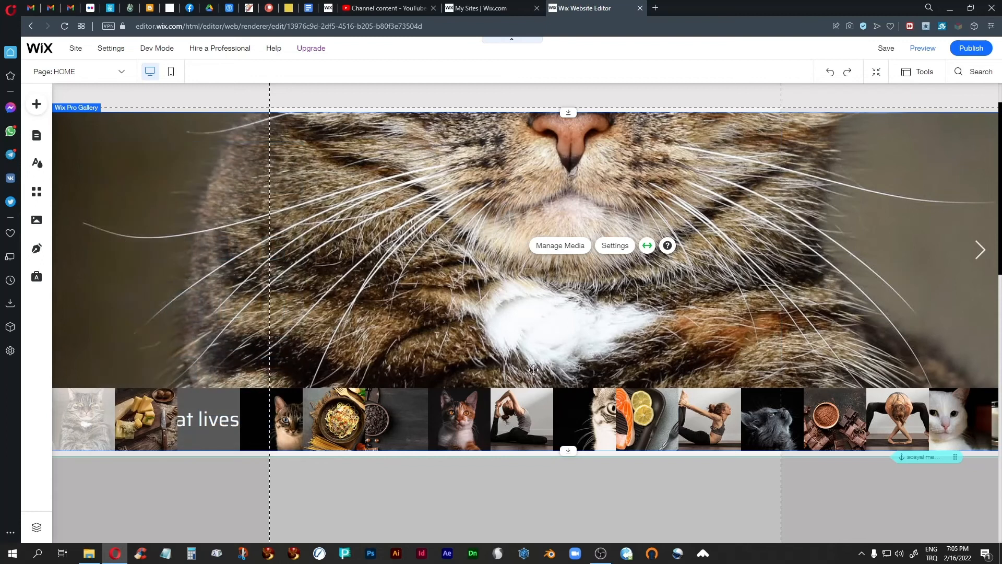
# Push the strip below the Pro Gallery further down the page to free space under the thumbnails
pyautogui.click(580, 469)
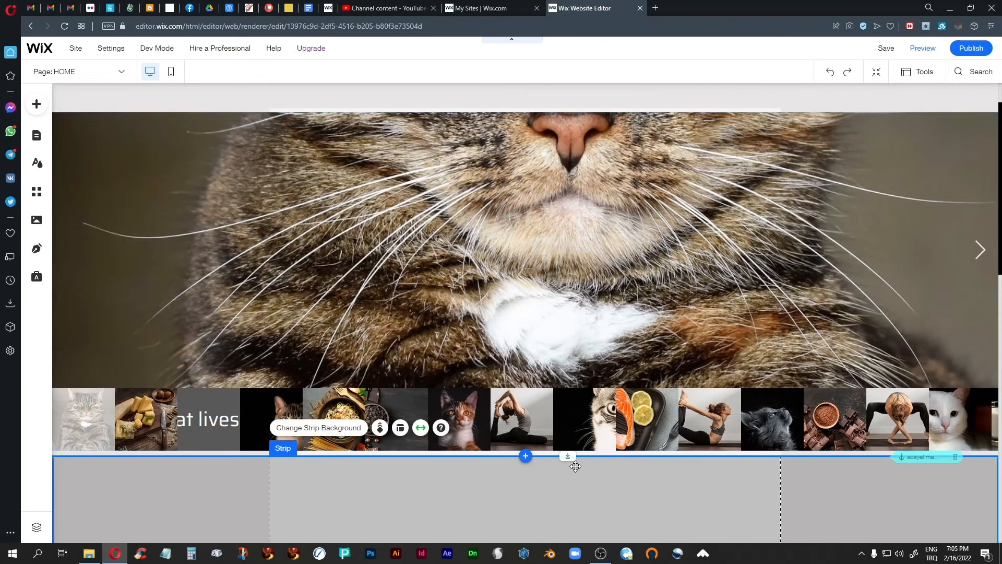
pyautogui.moveTo(566, 457); pyautogui.dragTo(575, 550)
pyautogui.scroll(-4, 593, 459)
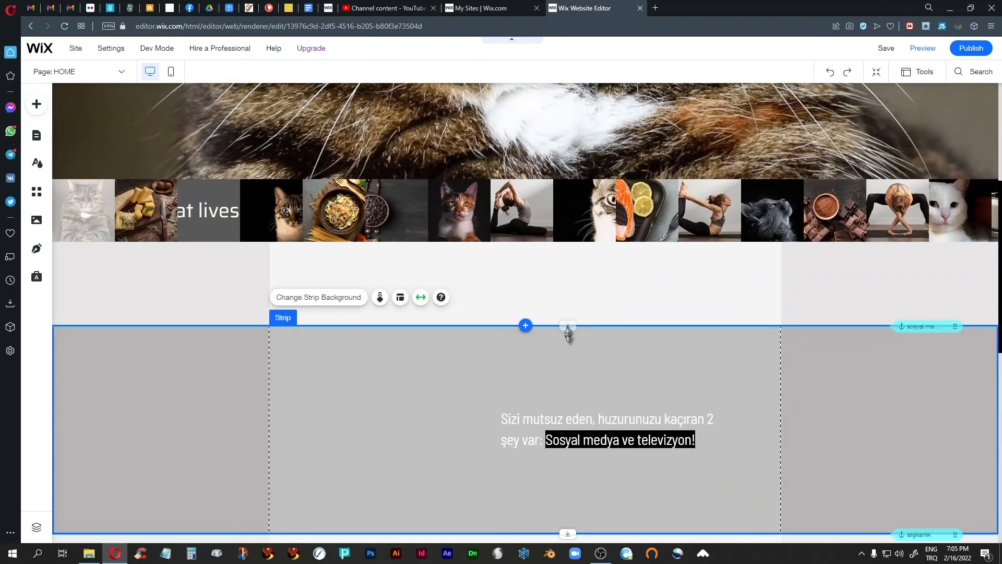
pyautogui.moveTo(567, 331); pyautogui.dragTo(571, 489)
# Stretch the Pro Gallery's bottom edge down into the empty space above the strip
pyautogui.scroll(3, 580, 338)
pyautogui.click(568, 397)
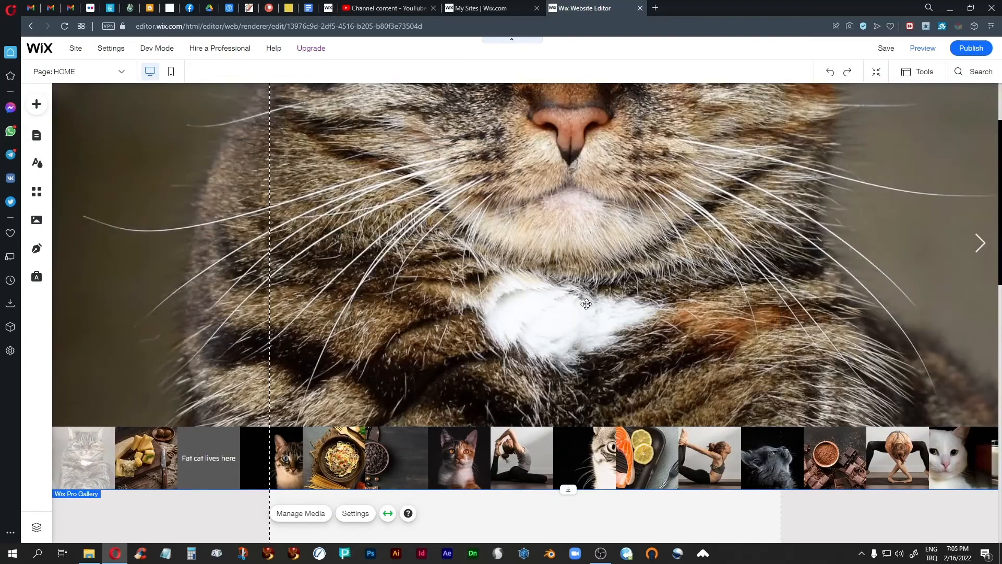
pyautogui.scroll(2, 585, 325)
pyautogui.scroll(-5, 584, 325)
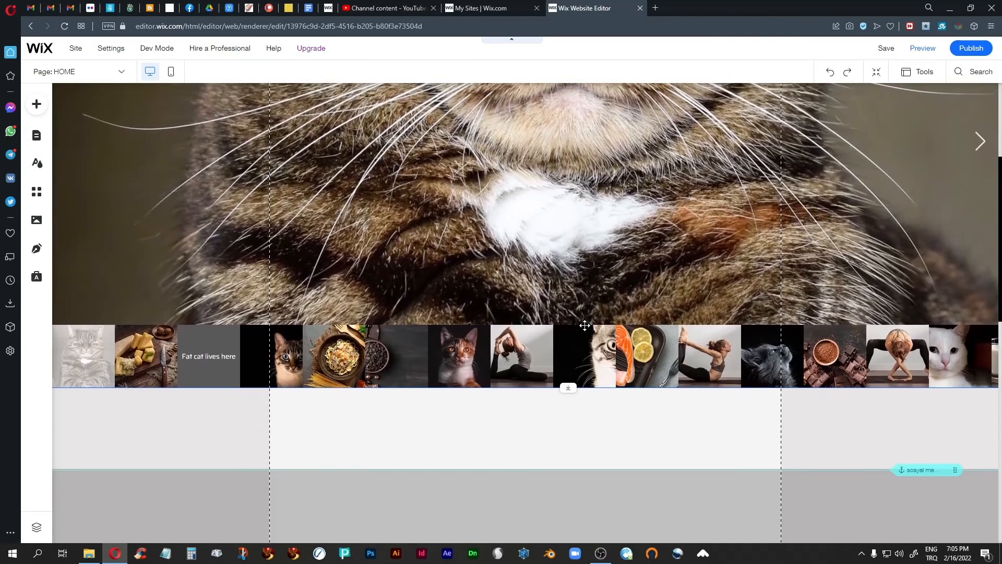
# Extend the Pro Gallery's bottom edge further down, to just above the strip below it
pyautogui.scroll(3, 586, 324)
pyautogui.scroll(-4, 586, 324)
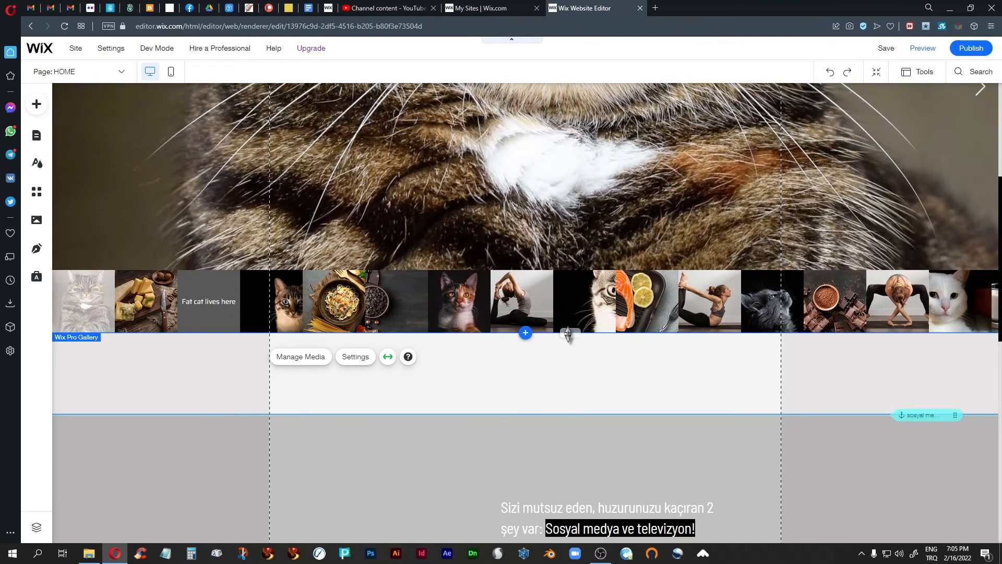
pyautogui.moveTo(571, 336); pyautogui.dragTo(569, 403)
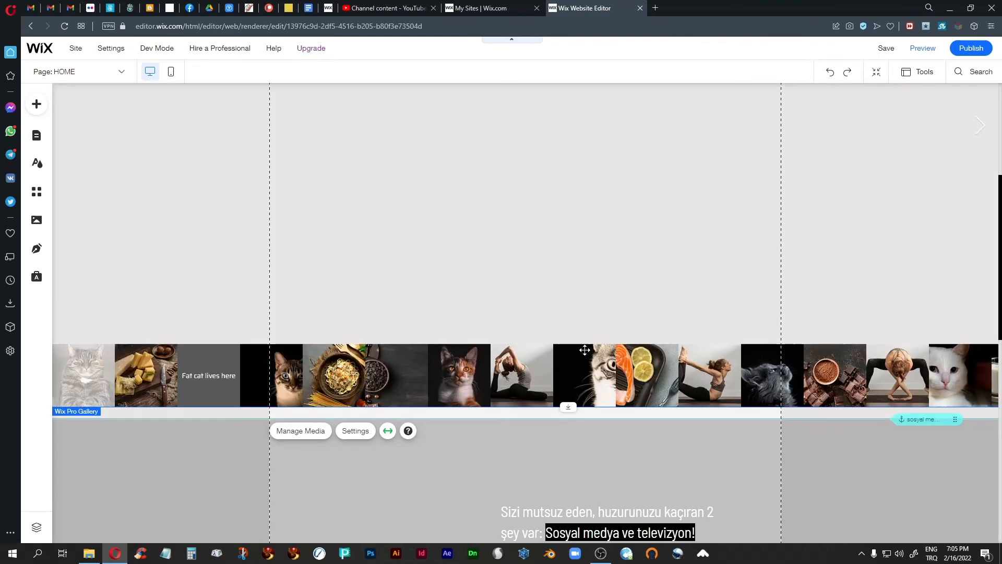
# Turn off the Pro Gallery's full-width stretch, check the narrower thumbnails view, and turn the stretch back on
pyautogui.scroll(5, 585, 350)
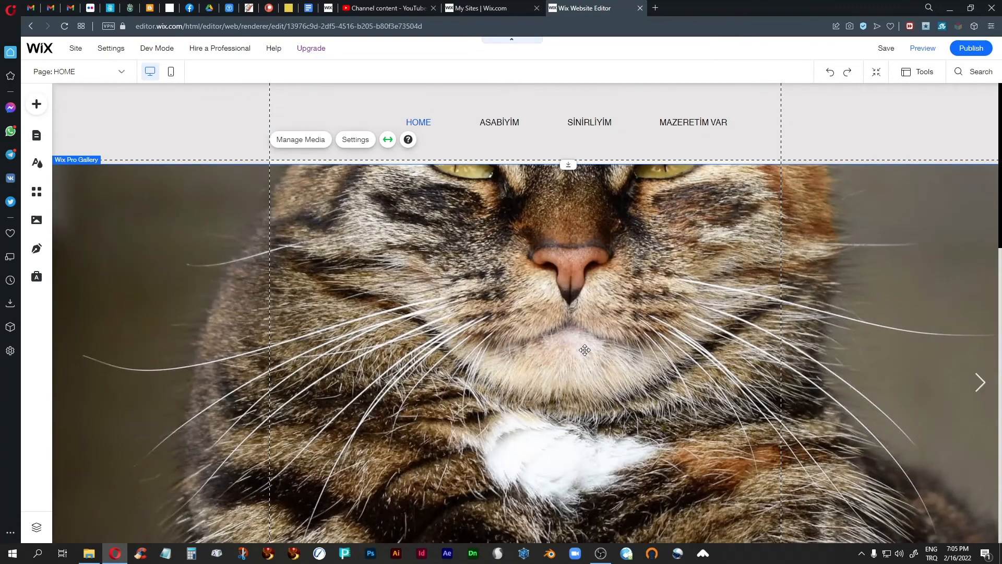
pyautogui.click(388, 139)
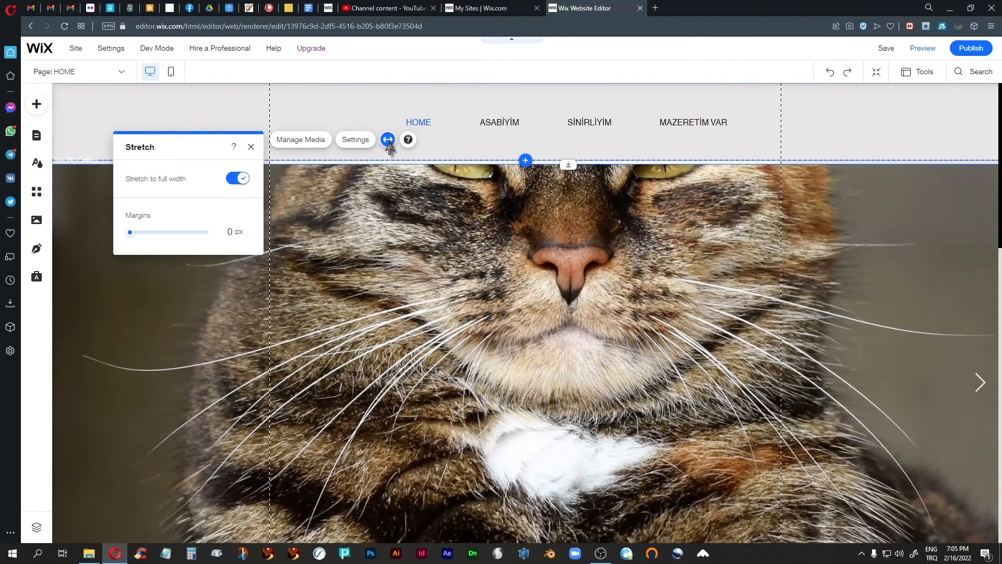
pyautogui.click(242, 180)
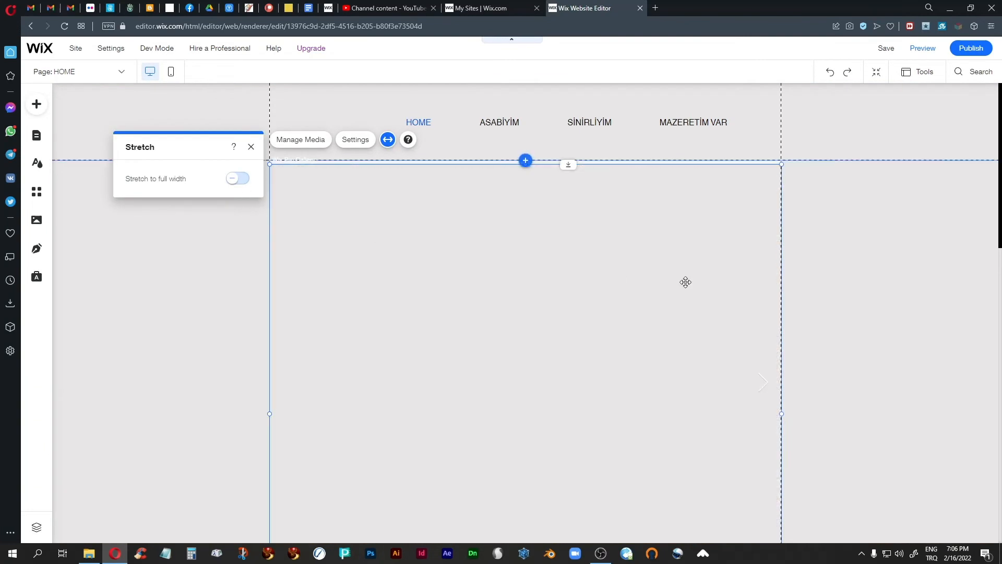
pyautogui.scroll(-4, 313, 250)
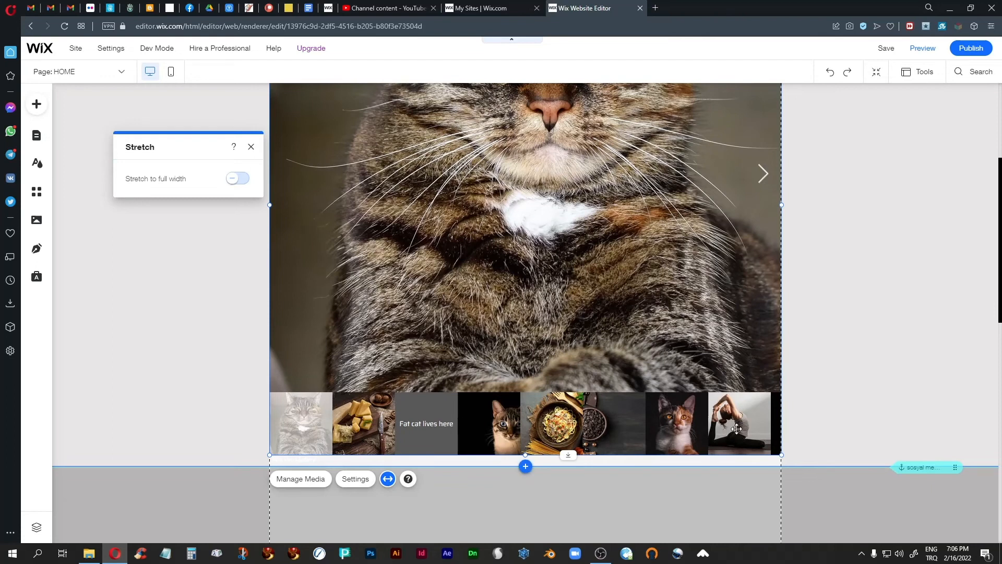
pyautogui.scroll(1, 523, 257)
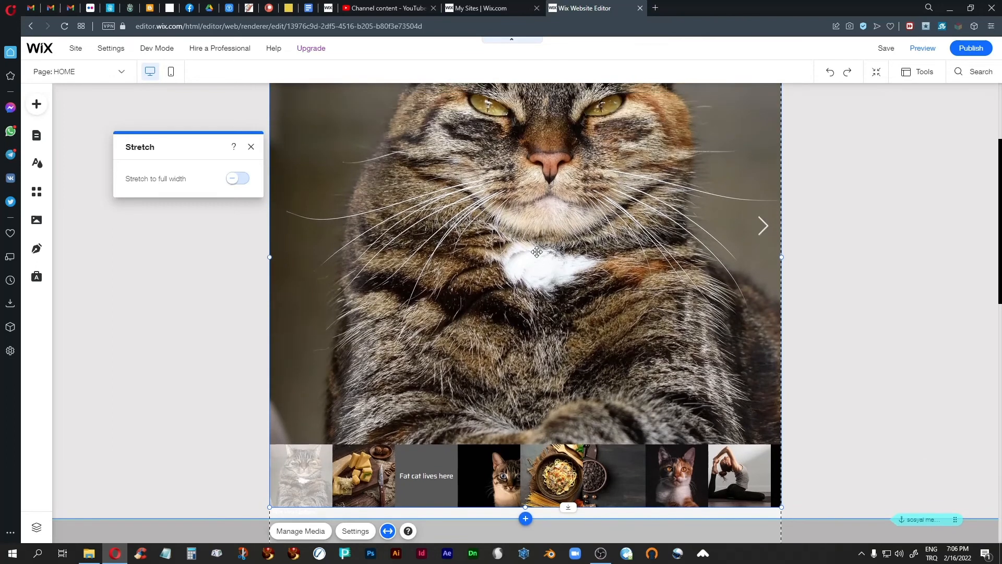
pyautogui.scroll(-2, 537, 252)
pyautogui.click(576, 258)
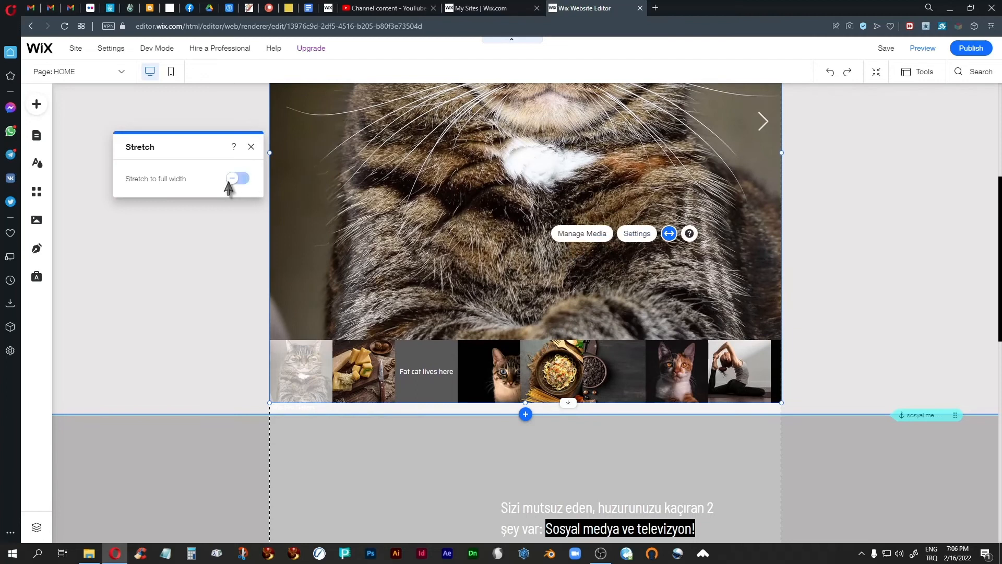
pyautogui.click(233, 179)
pyautogui.click(252, 147)
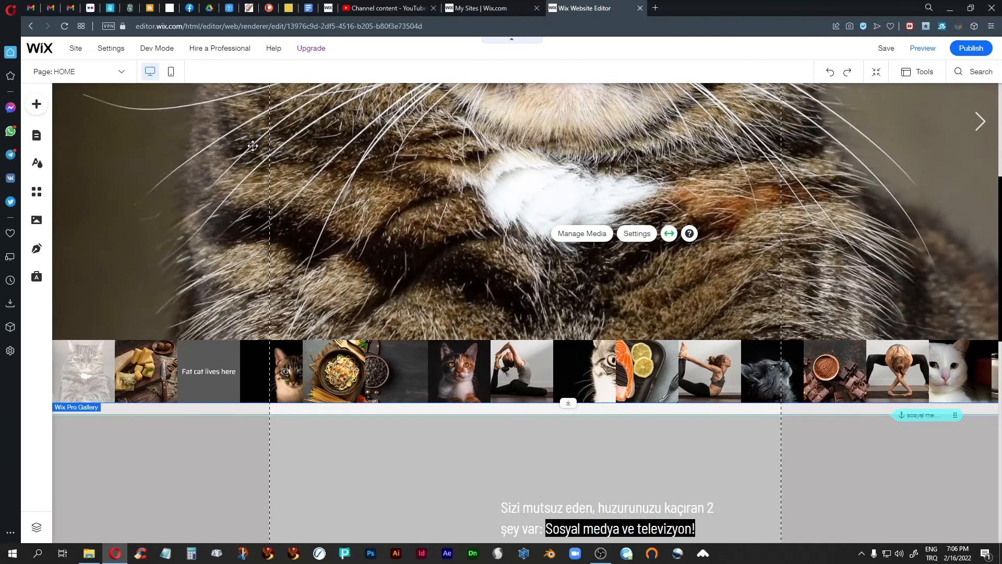
# Open the Pro Gallery's layout settings and switch the layout to Slider
pyautogui.click(637, 239)
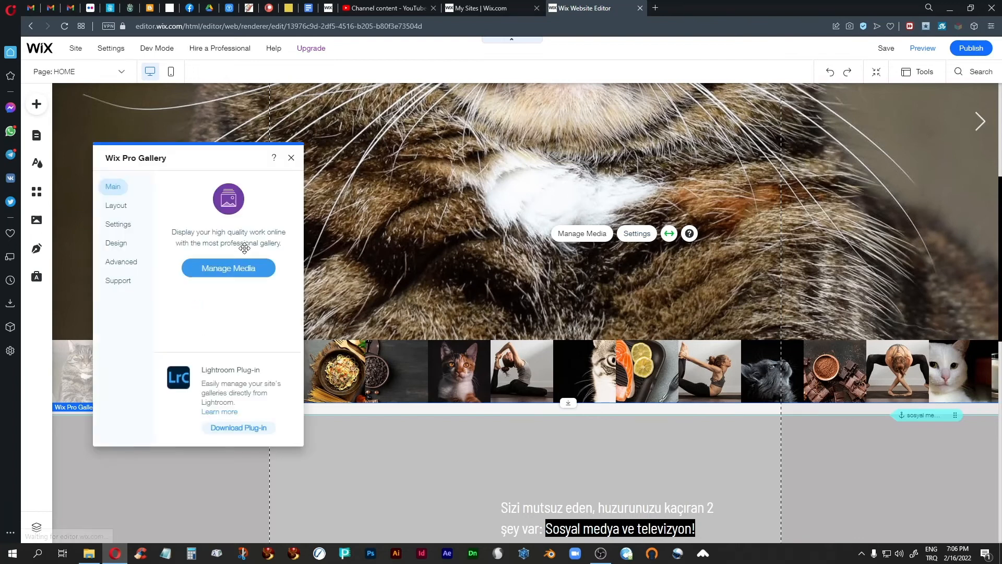
pyautogui.click(115, 206)
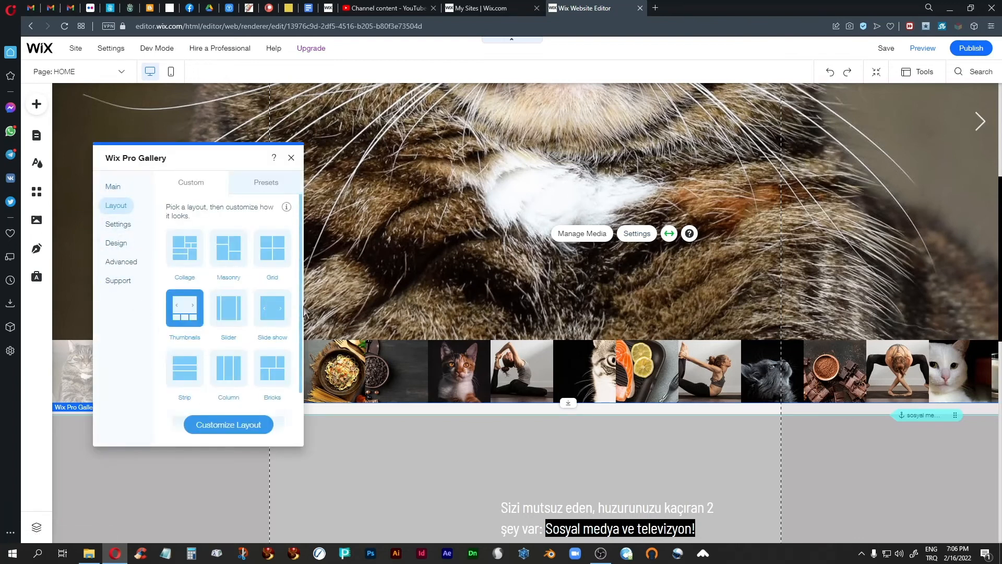
pyautogui.click(226, 315)
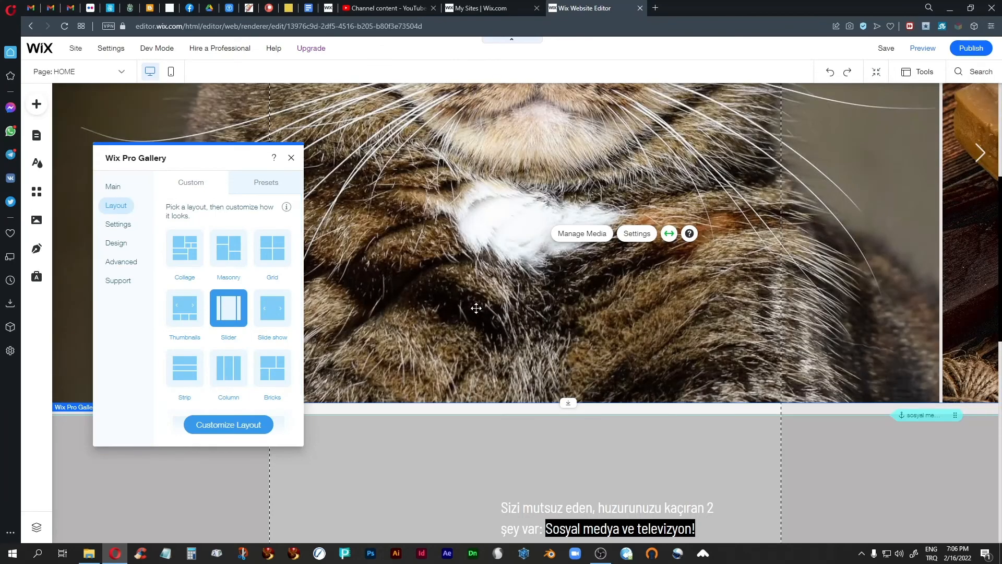
# Shorten the slider gallery by raising its bottom edge in stages, bringing the strip below up with it
pyautogui.scroll(-3, 476, 309)
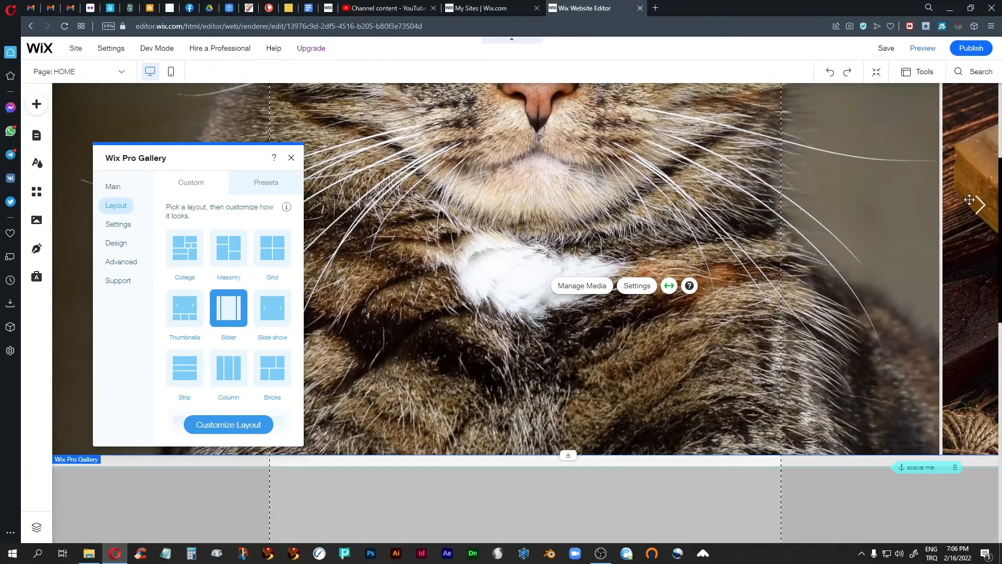
pyautogui.moveTo(526, 456); pyautogui.dragTo(545, 305)
pyautogui.scroll(3, 559, 410)
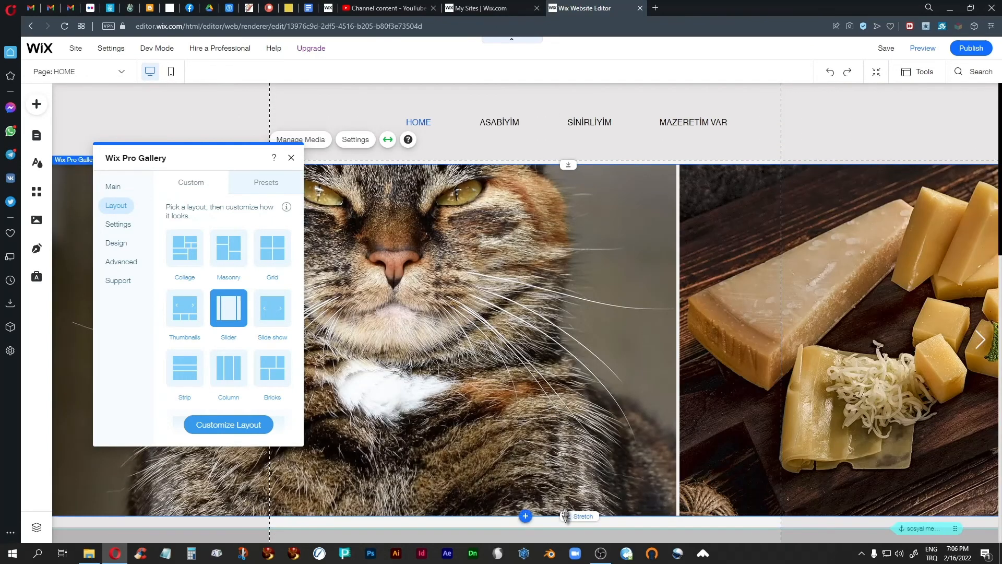
pyautogui.moveTo(568, 517); pyautogui.dragTo(566, 415)
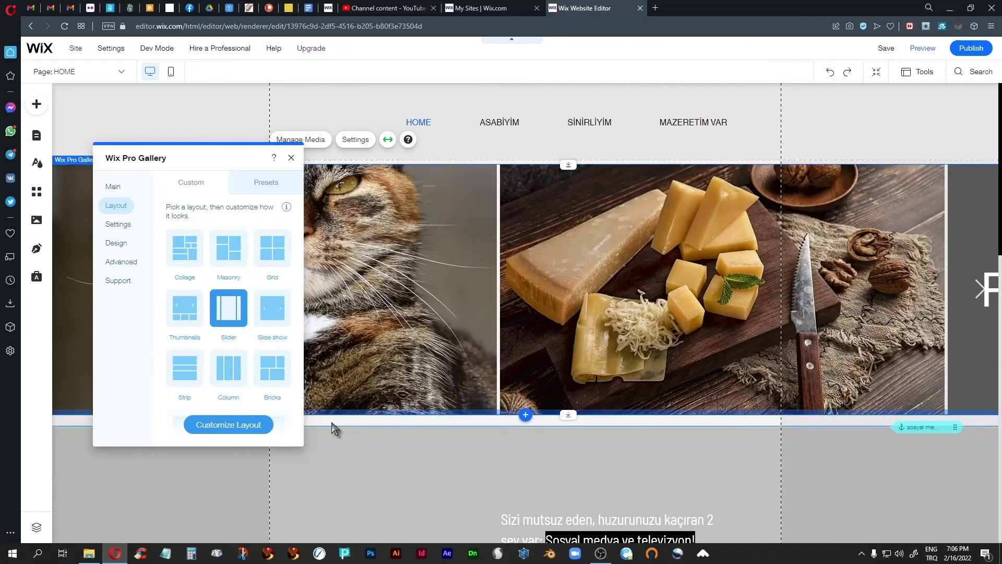
pyautogui.moveTo(563, 416); pyautogui.dragTo(565, 399)
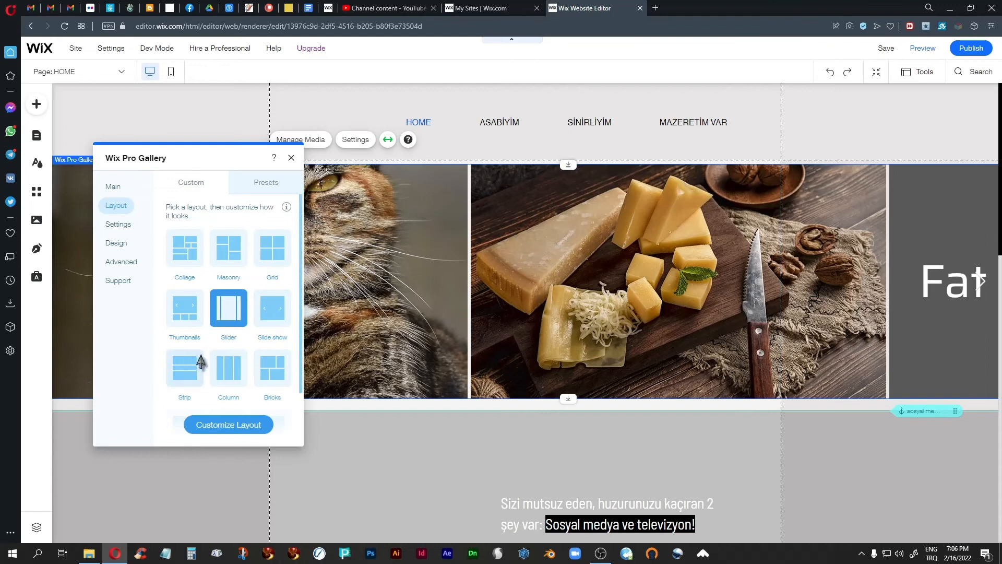
# Try the Slide show and Strip layouts on the Pro Gallery, looking through the stacked full-width images of the Strip layout
pyautogui.click(270, 321)
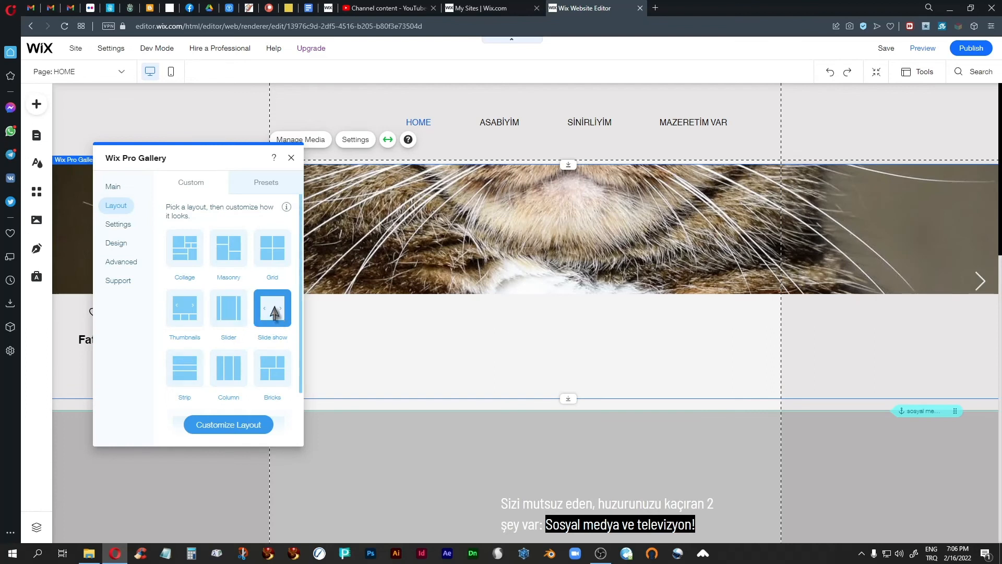
pyautogui.click(182, 372)
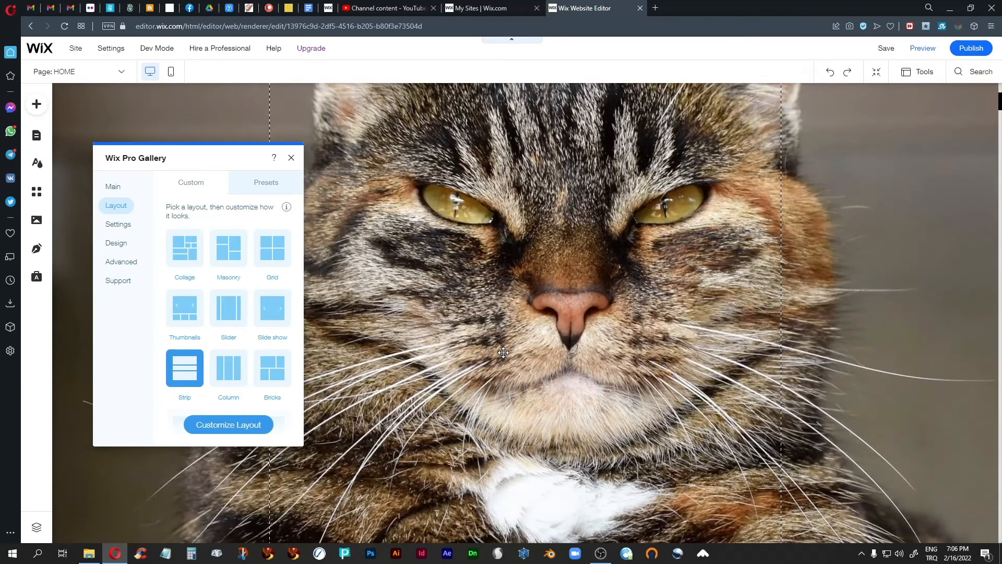
pyautogui.scroll(-15, 503, 353)
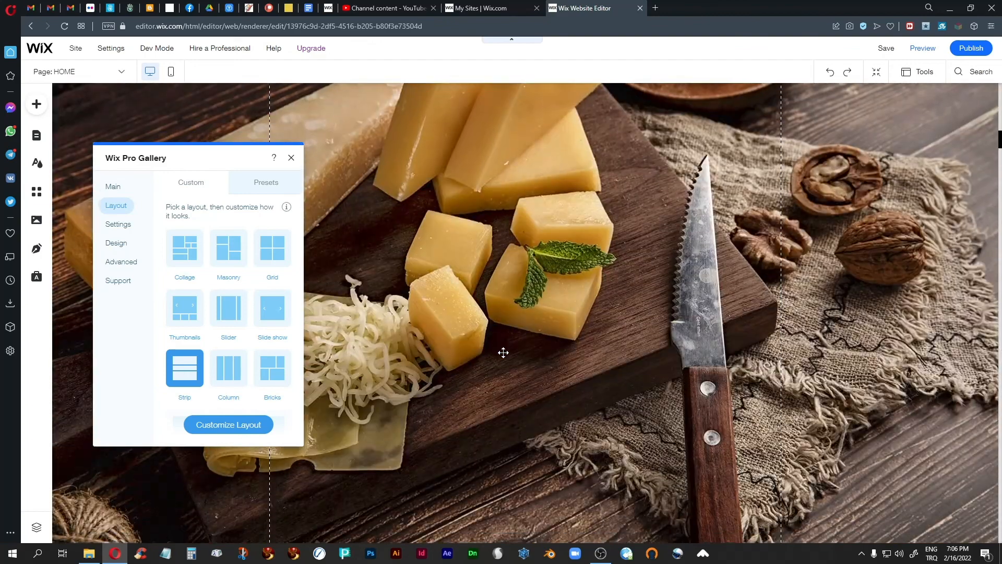
pyautogui.scroll(-8, 504, 352)
pyautogui.scroll(9, 503, 352)
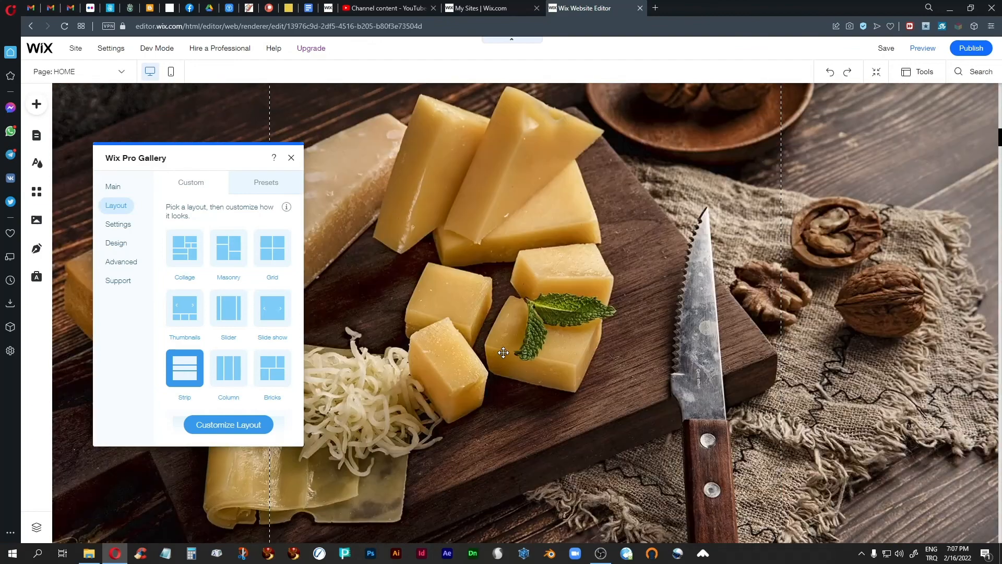
pyautogui.scroll(8, 504, 352)
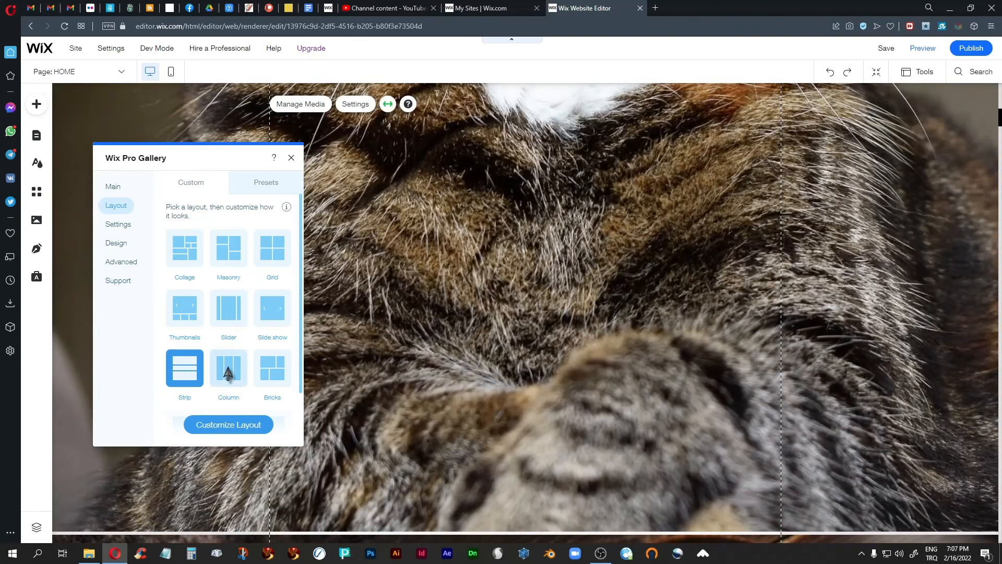
# Switch the Pro Gallery's layout to Column, view the result and the remaining layout options, and close the settings
pyautogui.click(228, 372)
pyautogui.scroll(8, 544, 350)
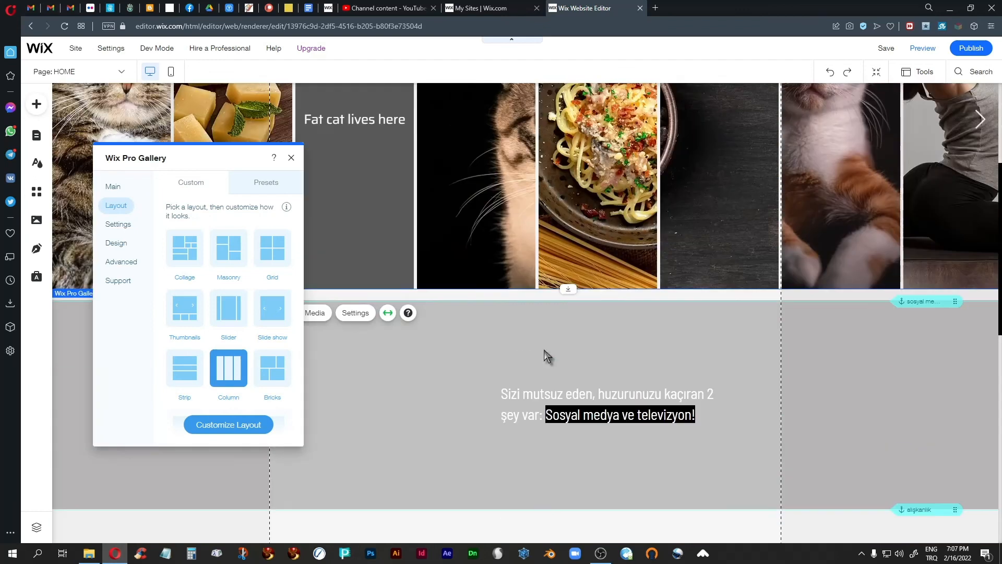
pyautogui.scroll(2, 544, 356)
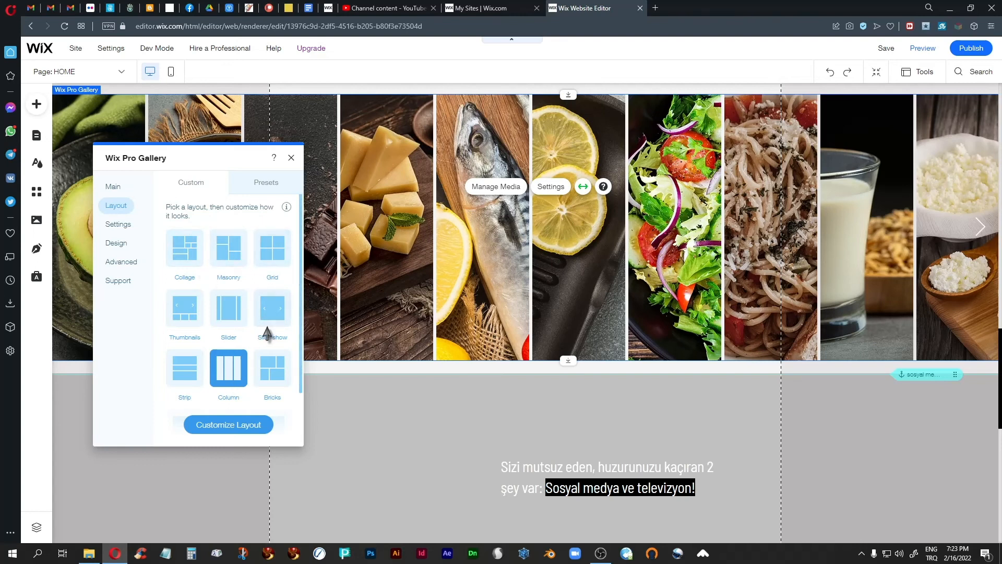
pyautogui.scroll(-1, 268, 291)
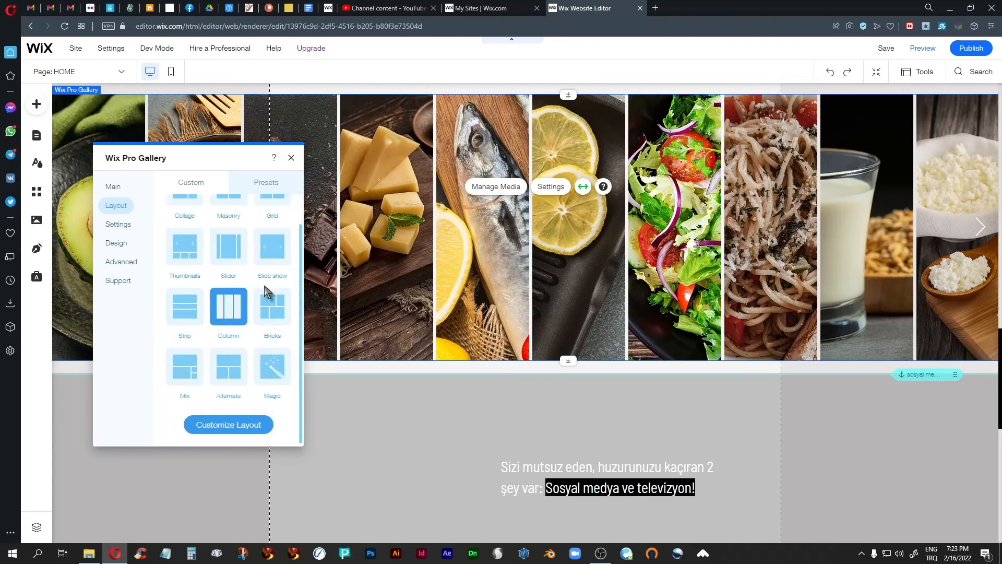
pyautogui.scroll(1, 265, 292)
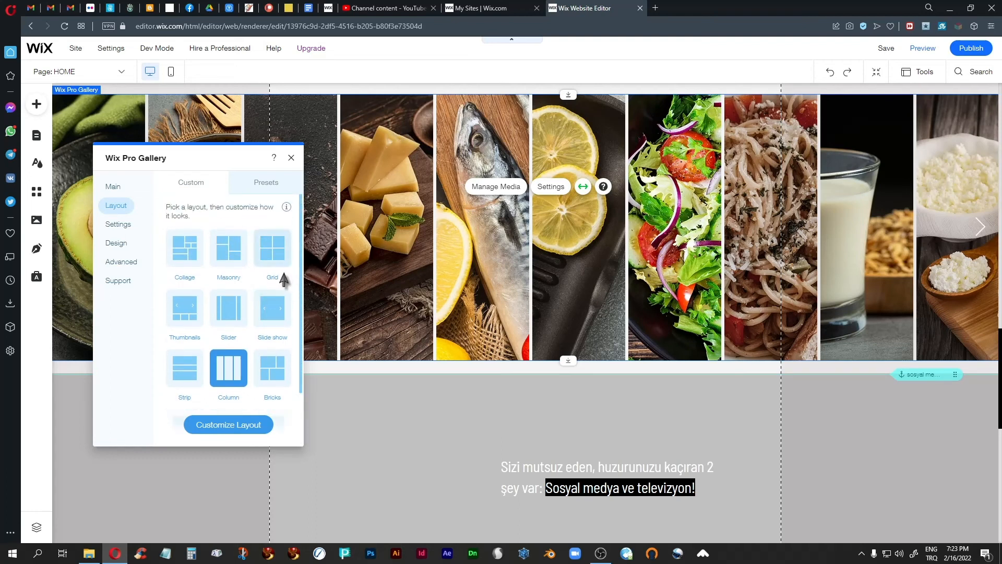
pyautogui.click(291, 157)
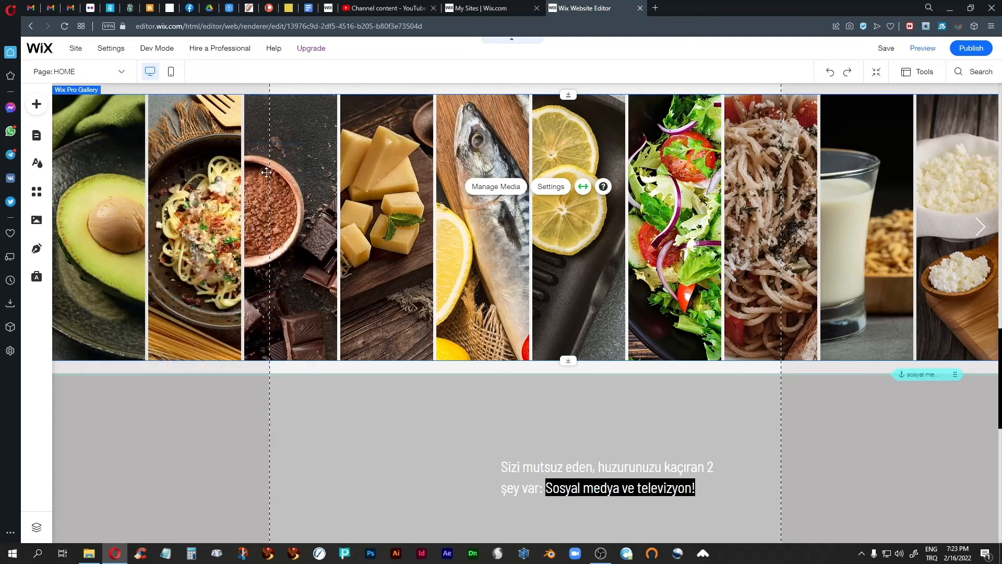
# Browse the Pro, Grid, Slider and More Galleries categories among the gallery elements that can be added to the site
pyautogui.click(36, 105)
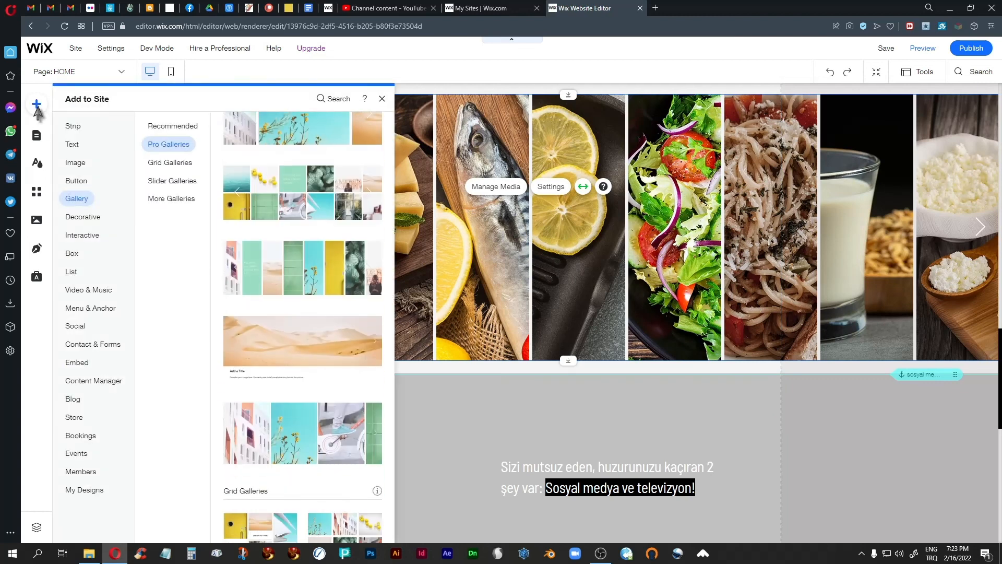
pyautogui.scroll(-5, 329, 381)
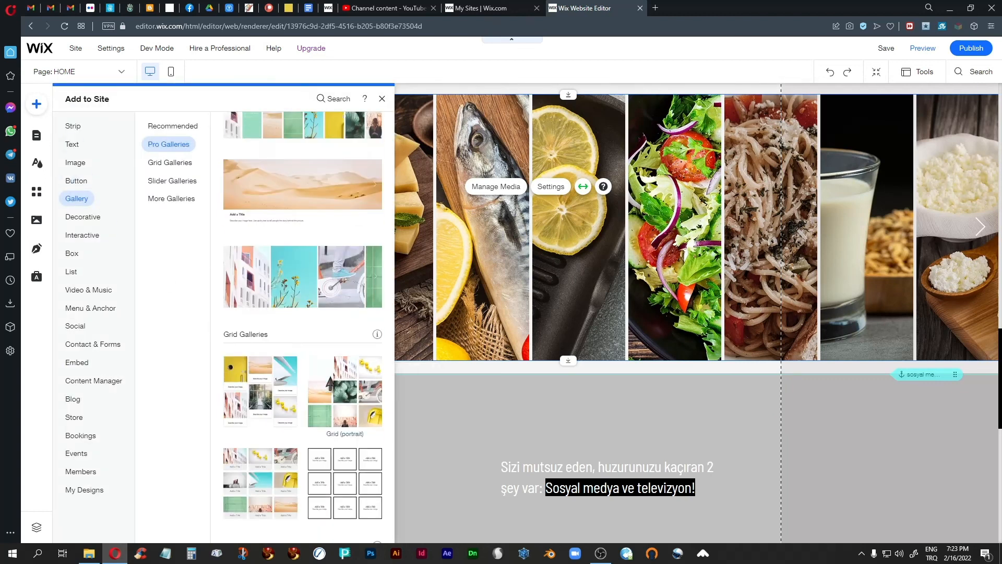
pyautogui.scroll(-2, 330, 377)
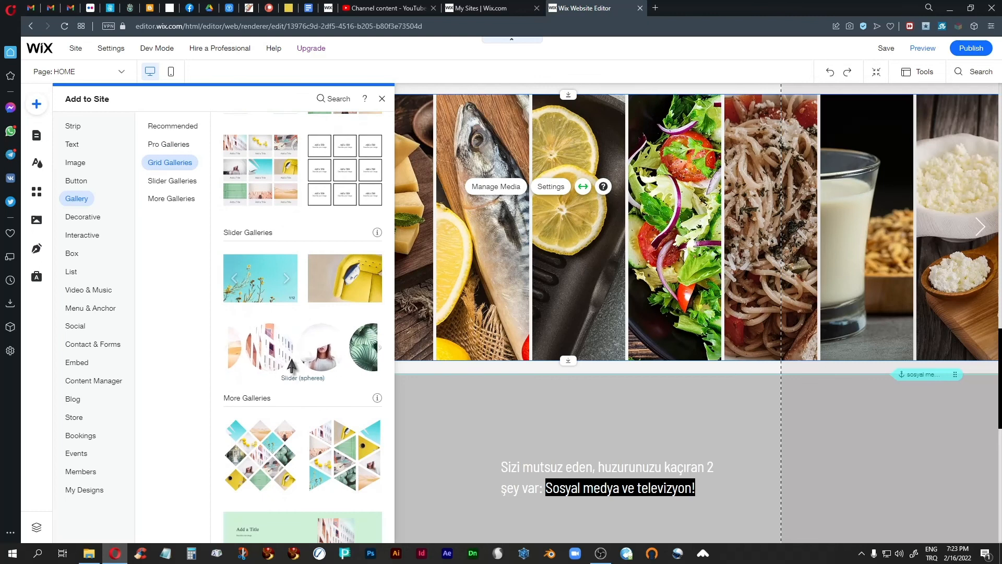
pyautogui.scroll(-1, 282, 397)
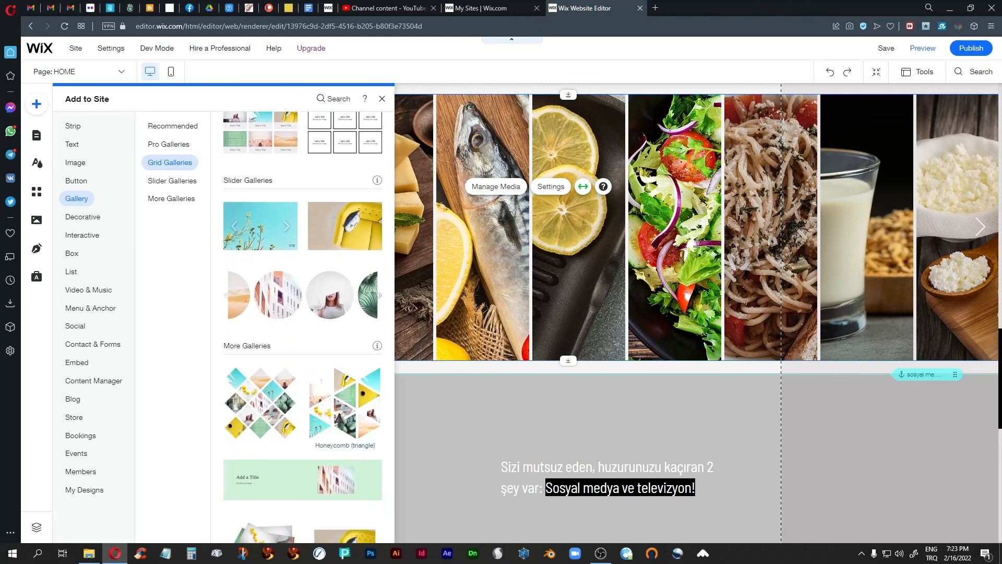
pyautogui.scroll(5, 274, 410)
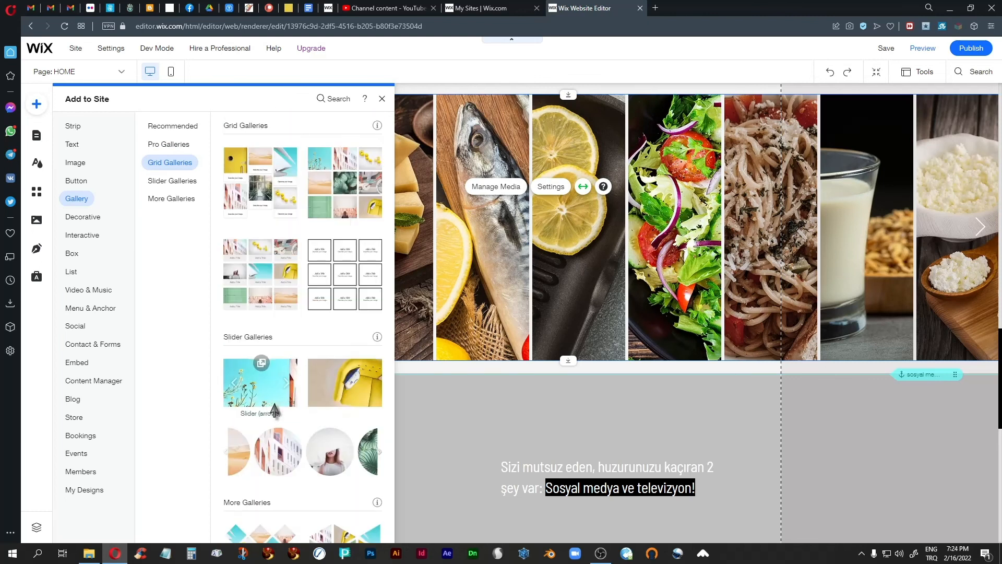
pyautogui.scroll(2, 274, 410)
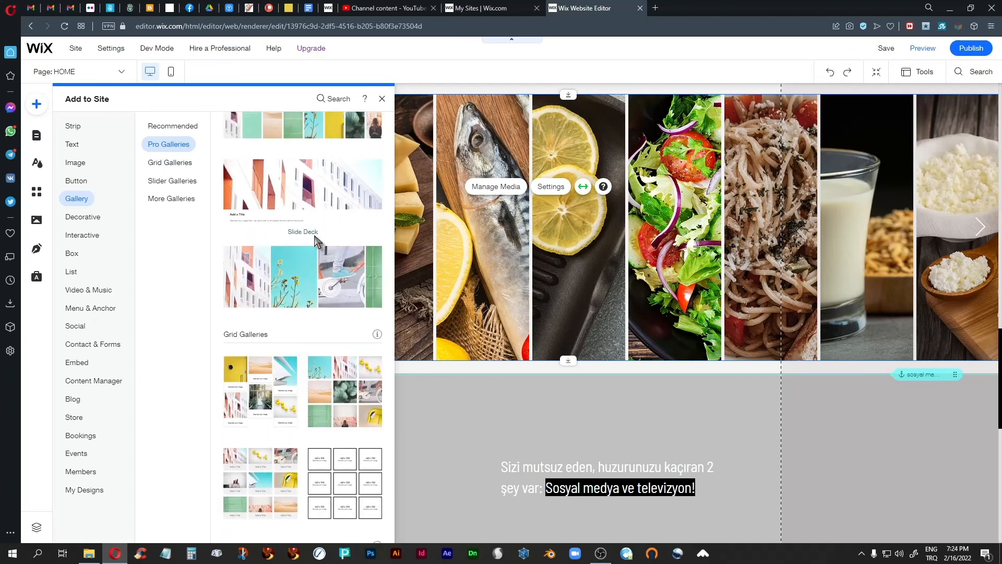
pyautogui.scroll(4, 314, 283)
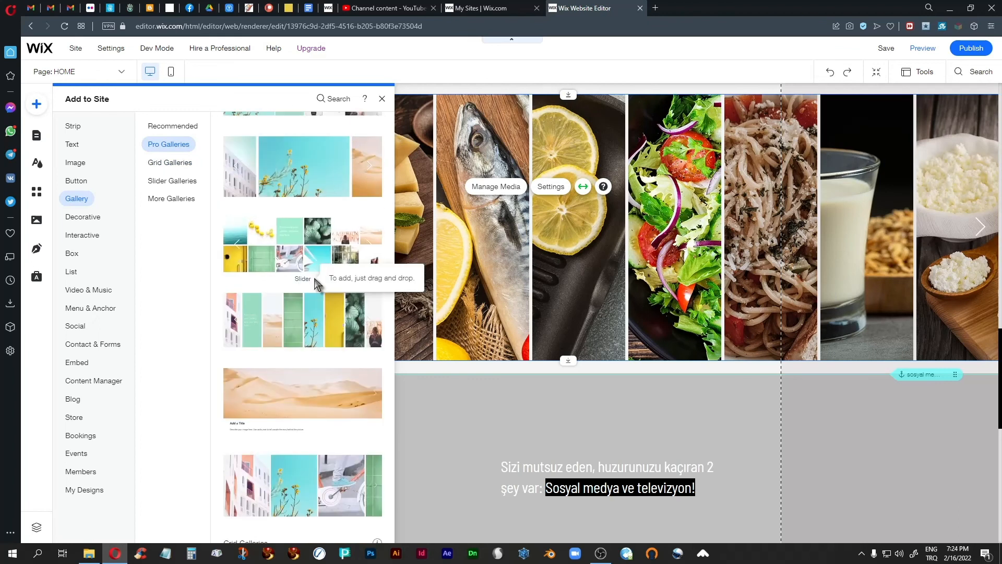
pyautogui.scroll(-3, 314, 283)
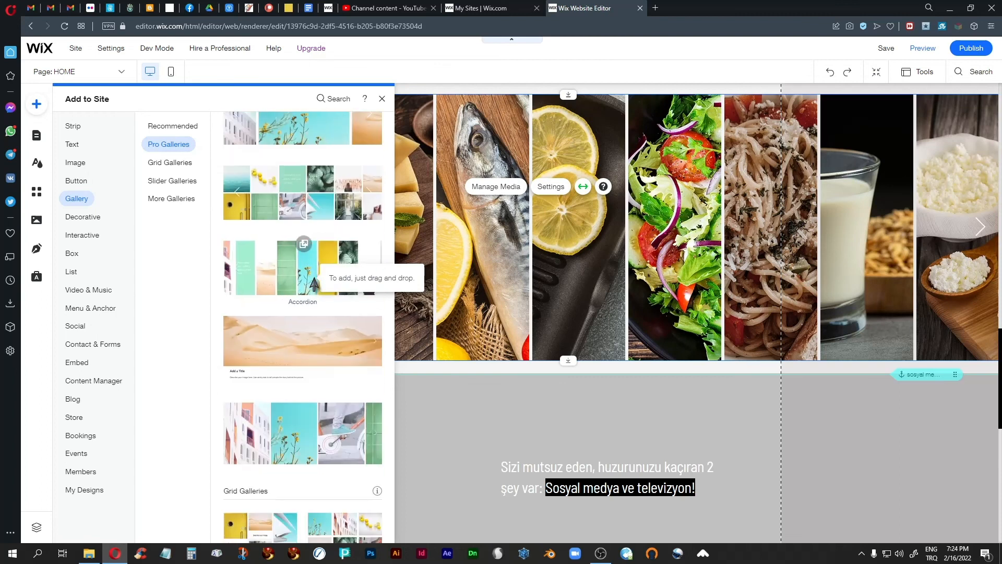
pyautogui.scroll(-6, 314, 282)
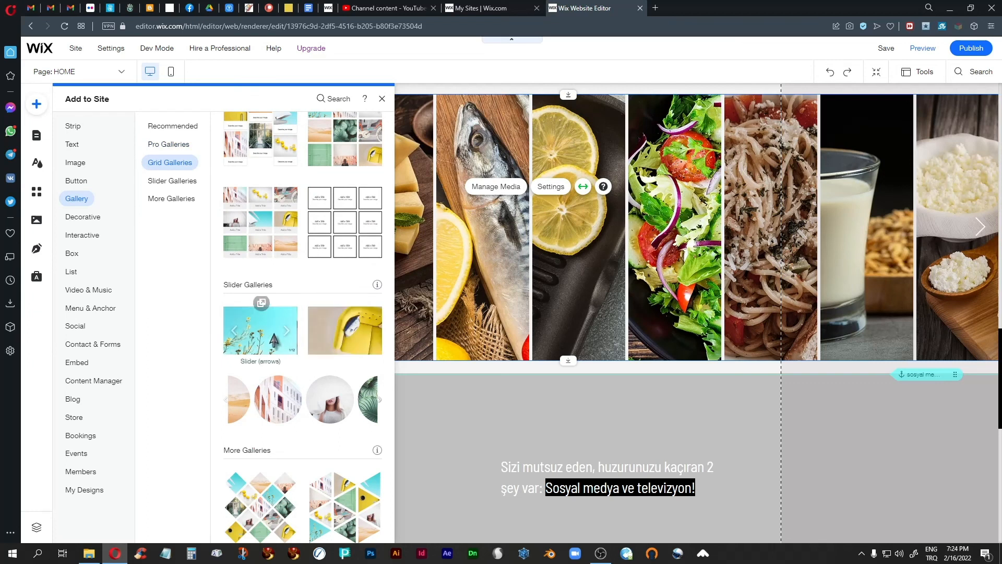
# Look through the More Galleries elements and the related gallery apps, then return to the Recommended galleries
pyautogui.scroll(-7, 337, 364)
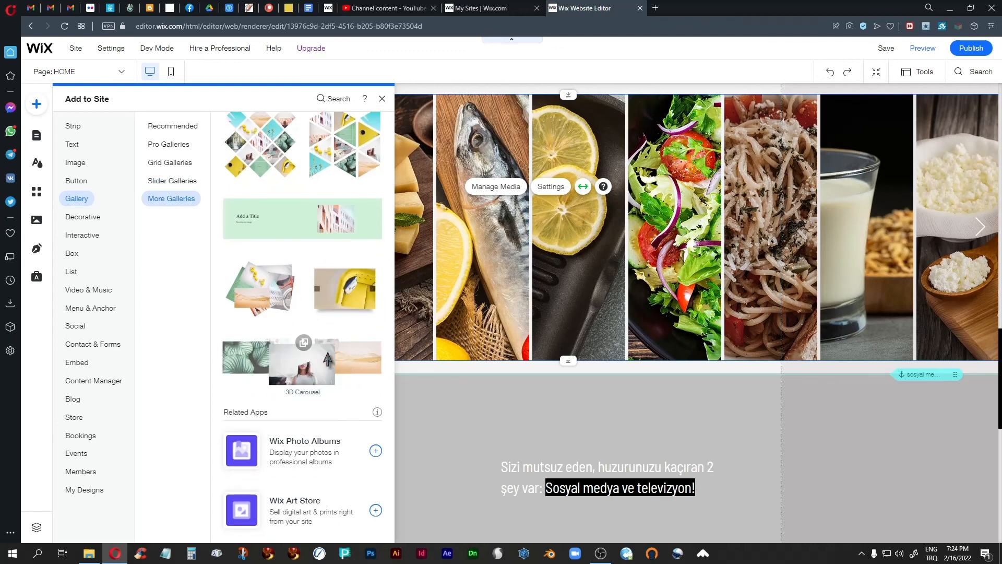
pyautogui.scroll(7, 321, 360)
pyautogui.scroll(5, 328, 355)
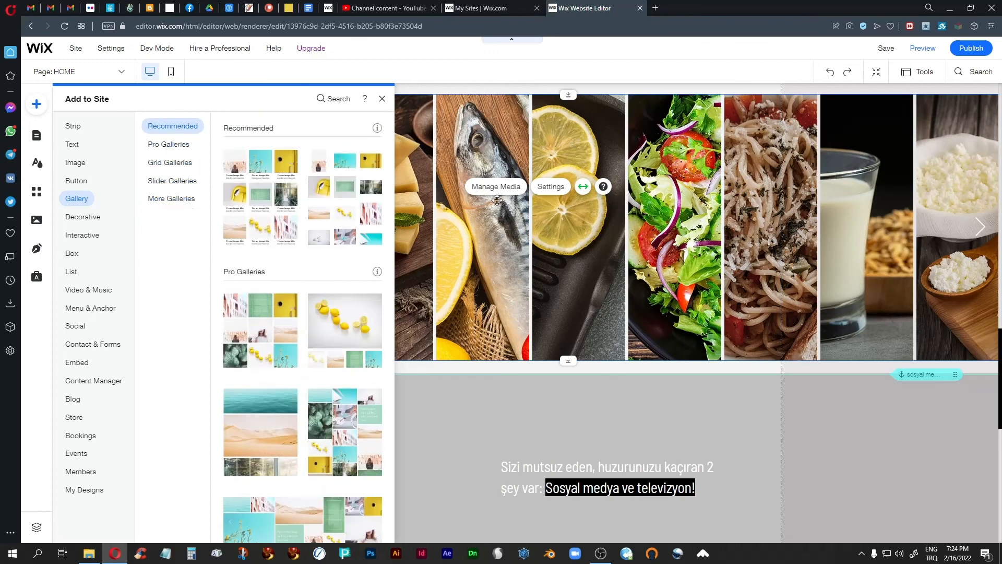
# Review the custom layout options in the Wix Pro Gallery's settings once more and close the settings
pyautogui.click(552, 188)
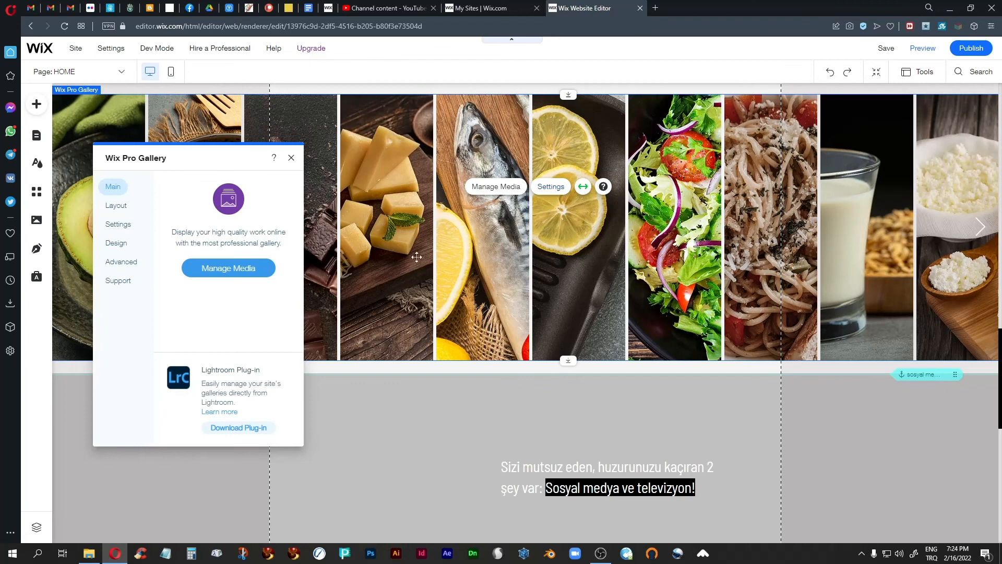
pyautogui.click(116, 226)
pyautogui.click(116, 207)
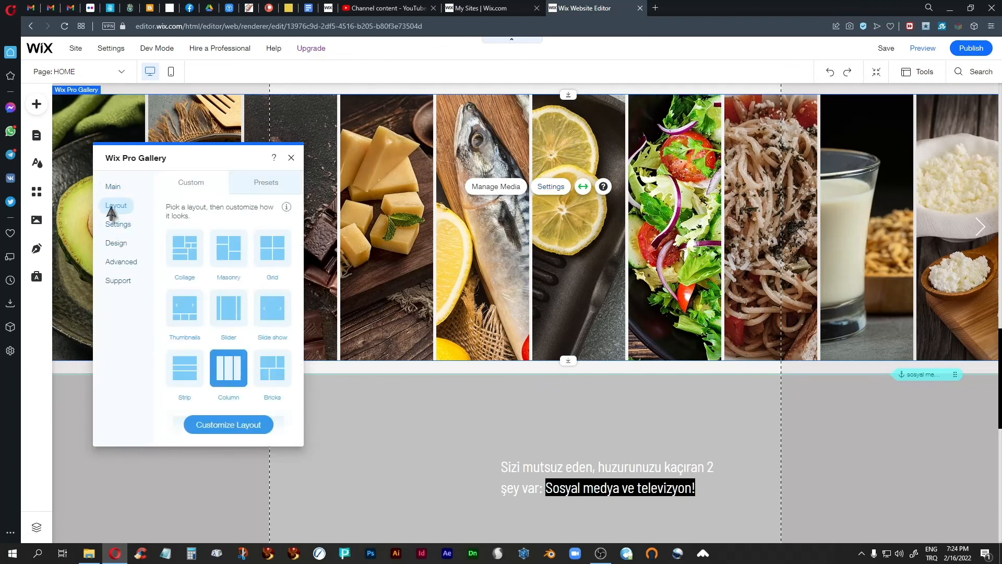
pyautogui.scroll(-2, 269, 359)
pyautogui.scroll(2, 269, 359)
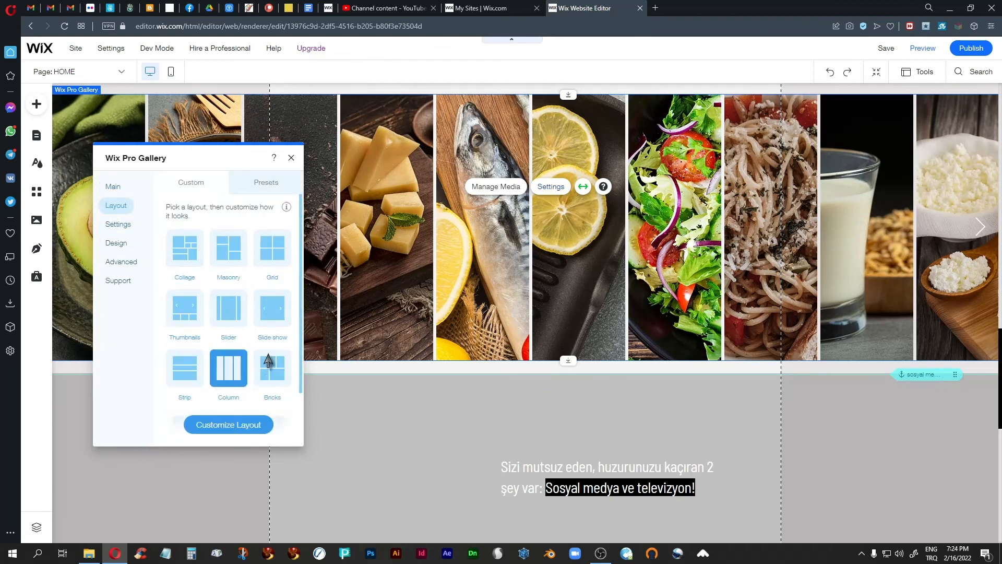
pyautogui.click(291, 157)
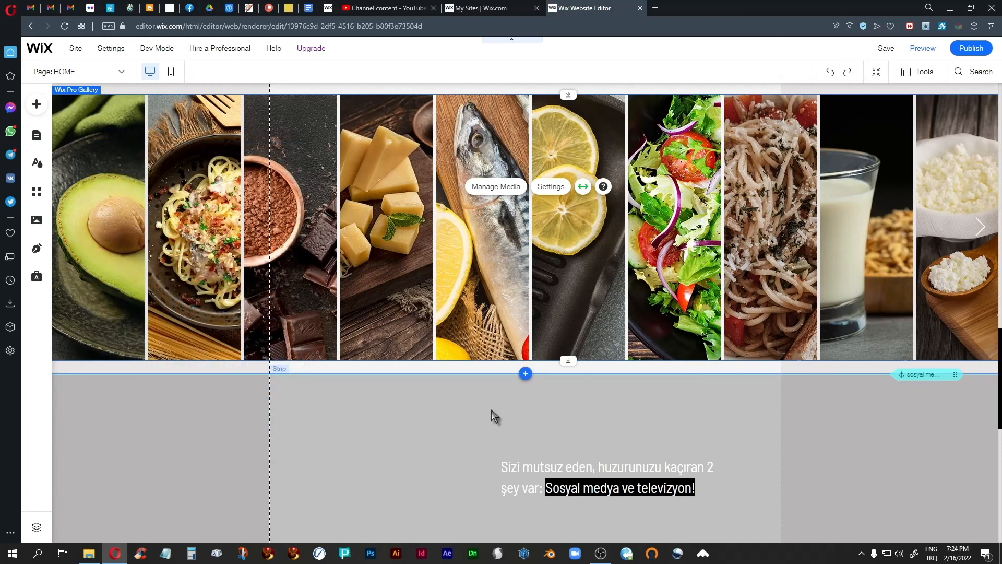
pyautogui.scroll(3, 459, 412)
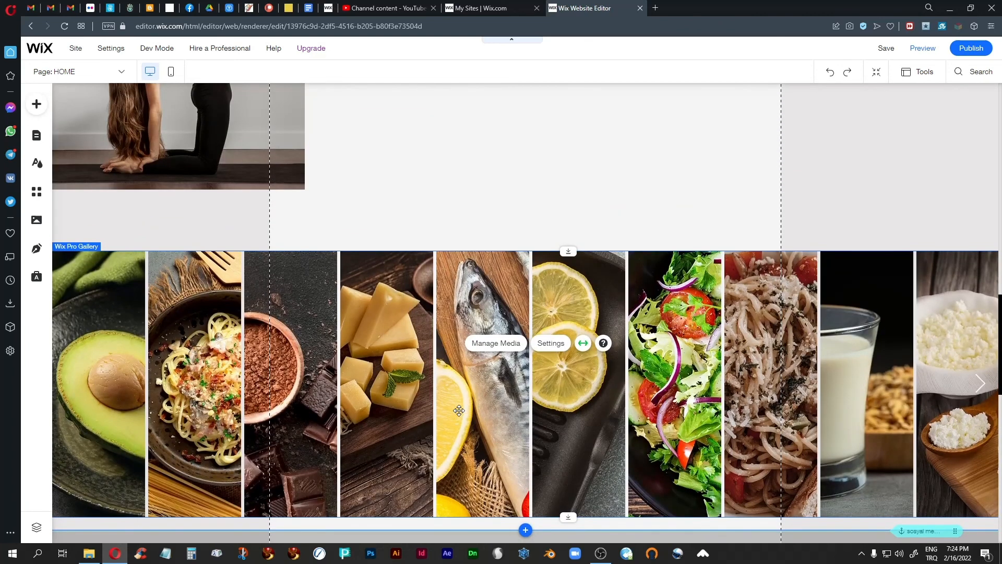
pyautogui.scroll(-2, 459, 411)
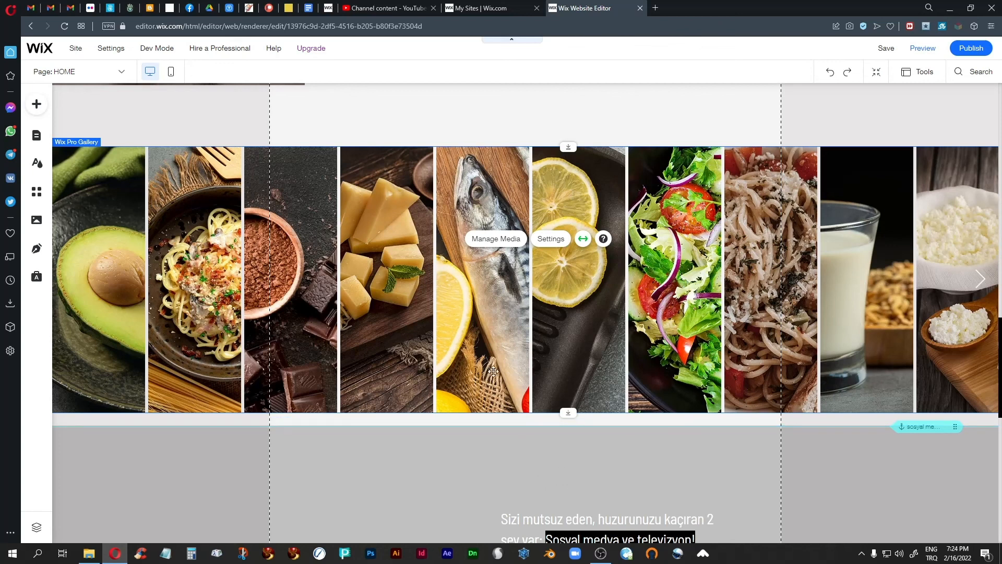
pyautogui.scroll(1, 523, 412)
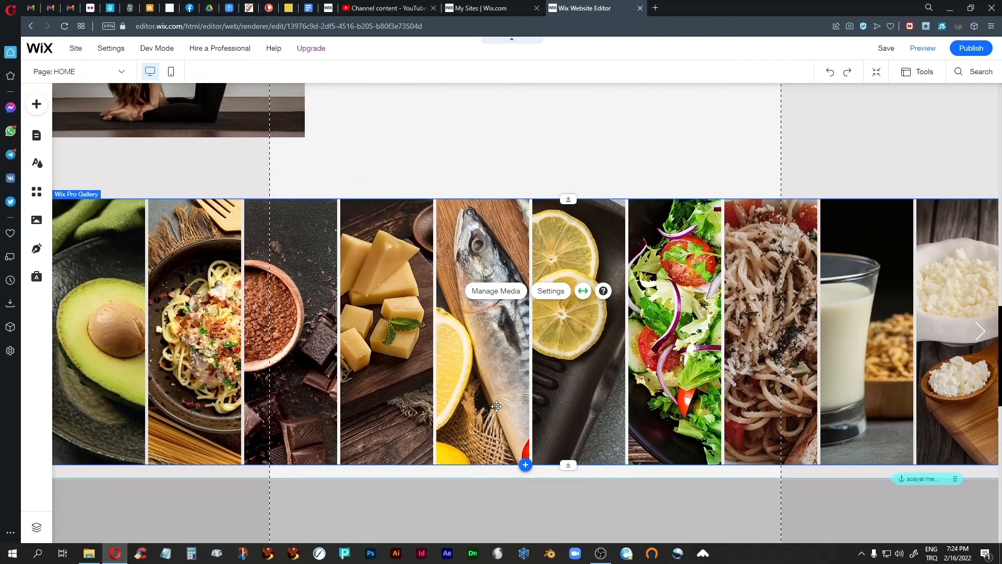